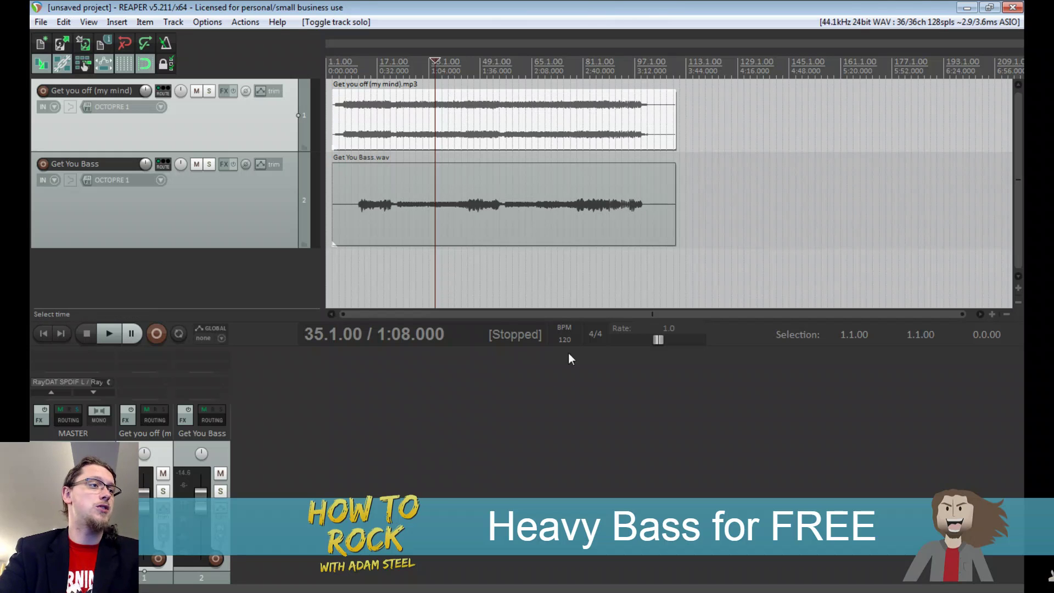
pyautogui.moveTo(461, 348); pyautogui.dragTo(461, 341)
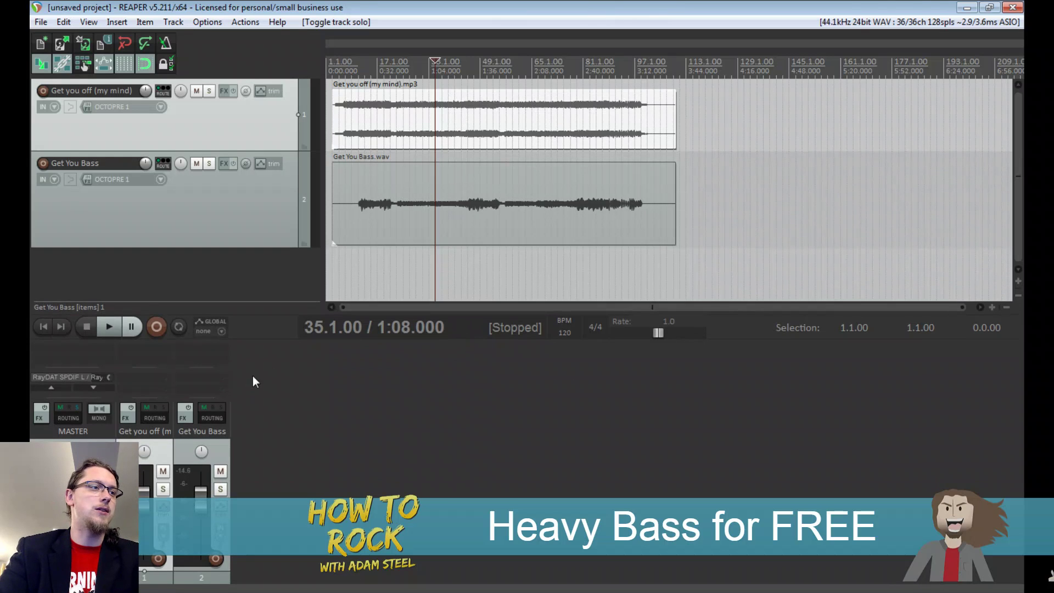
pyautogui.doubleClick(145, 432)
pyautogui.hotkey('ctrl', 'shift', 't')
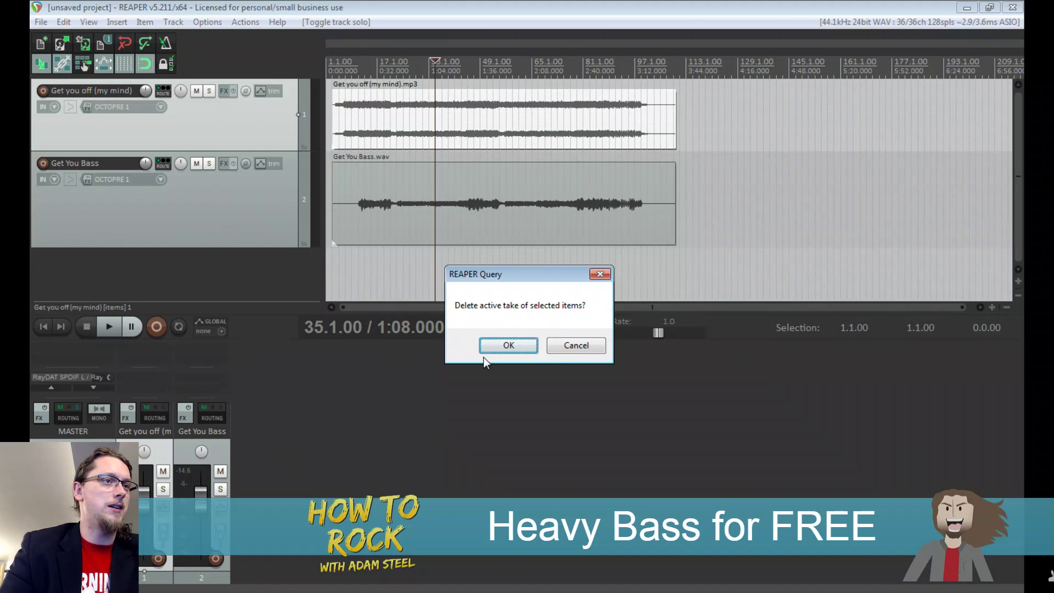
pyautogui.click(571, 349)
# Rename the full song track as Track and the bass recording's track as Bass DI
pyautogui.doubleClick(137, 431)
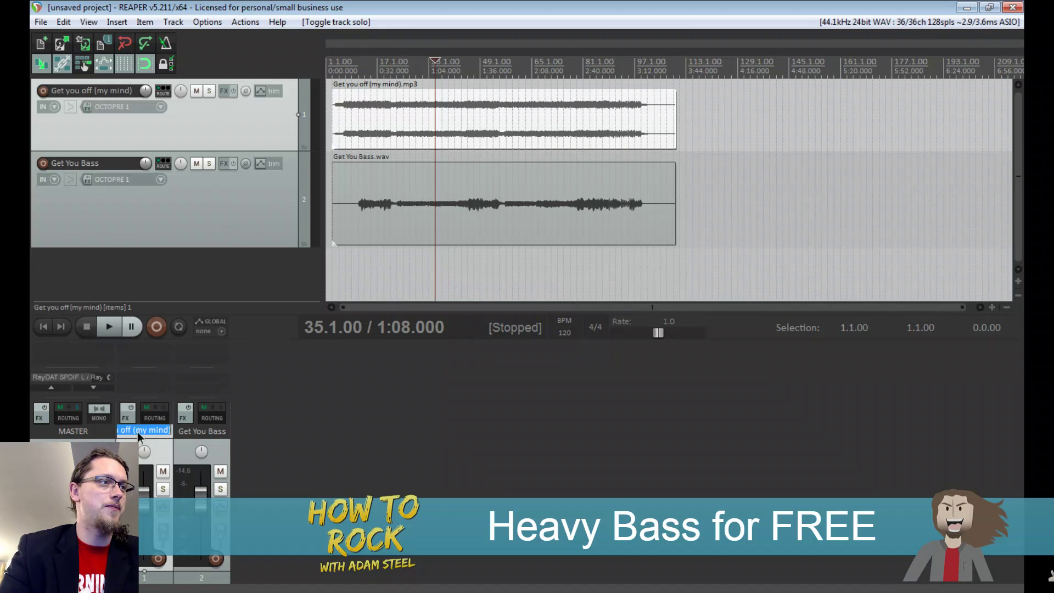
pyautogui.write('Track')
pyautogui.press('Tab')
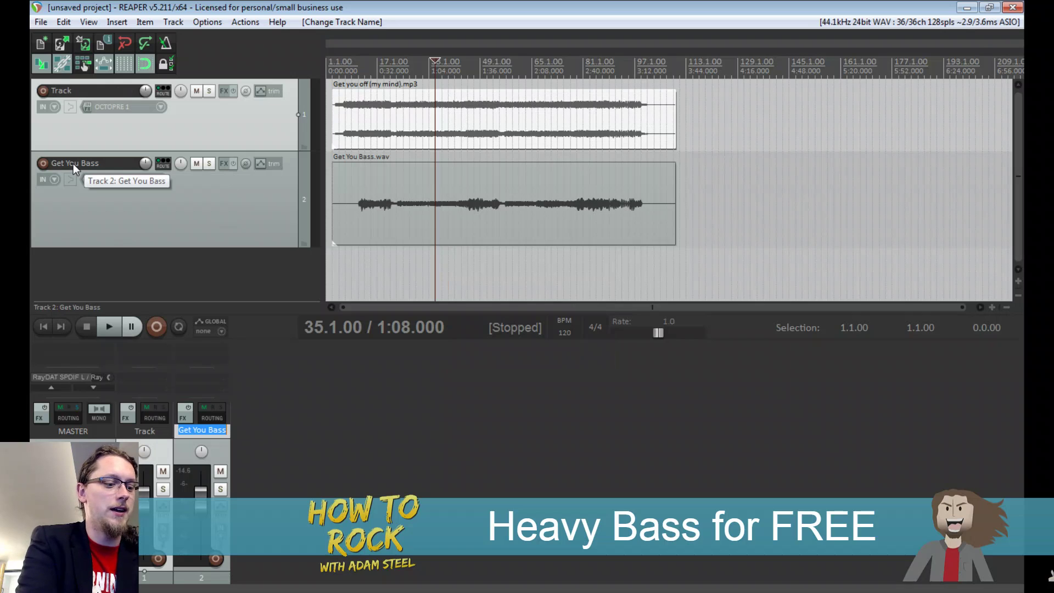
pyautogui.write('Bass DI')
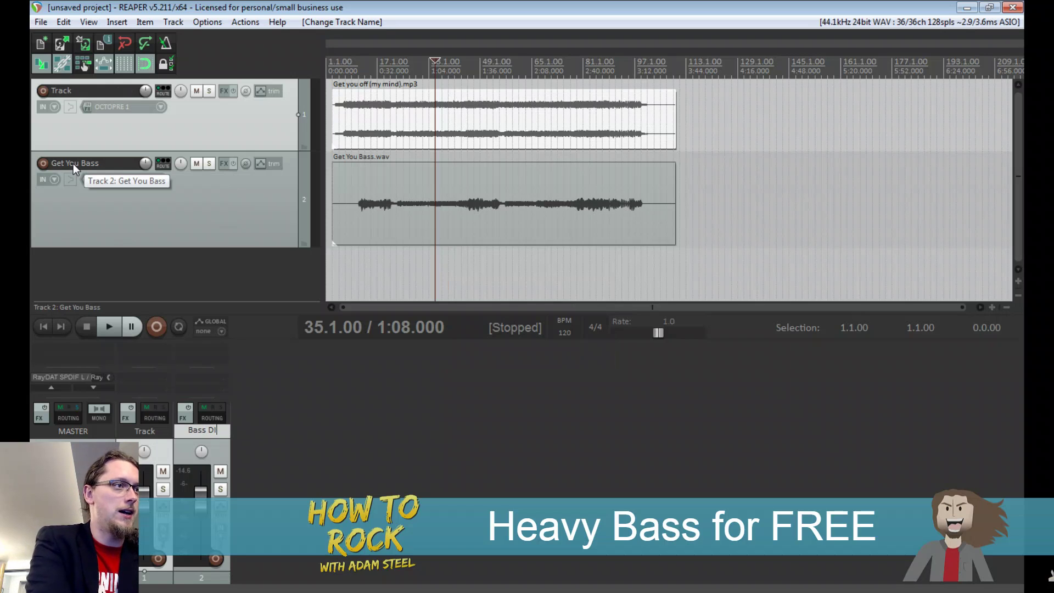
pyautogui.press('Return')
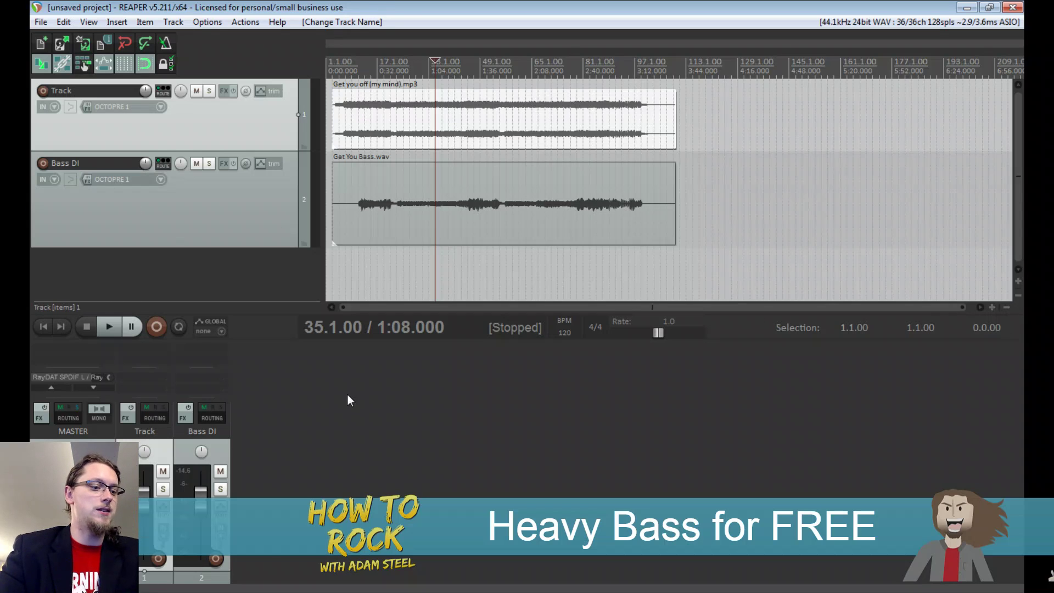
# Add three empty tracks and move them ahead of the song track named Track
pyautogui.hotkey('ctrl', 't')
pyautogui.hotkey('ctrl', 't')
pyautogui.hotkey('ctrl', 't')
pyautogui.keyDown('shift'); pyautogui.click(212, 444); pyautogui.keyUp('shift')
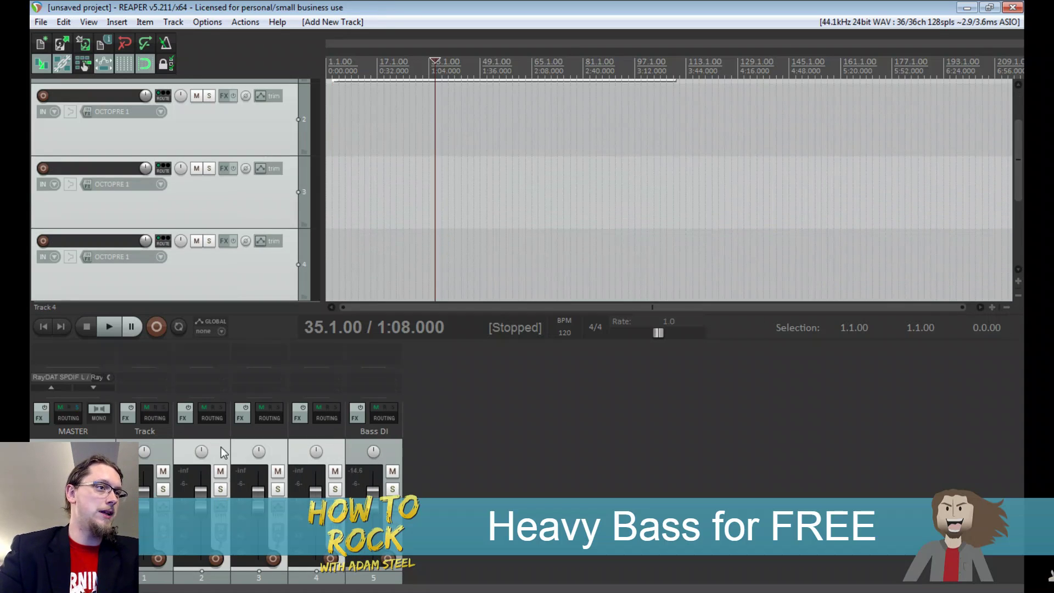
pyautogui.moveTo(221, 446); pyautogui.dragTo(127, 448)
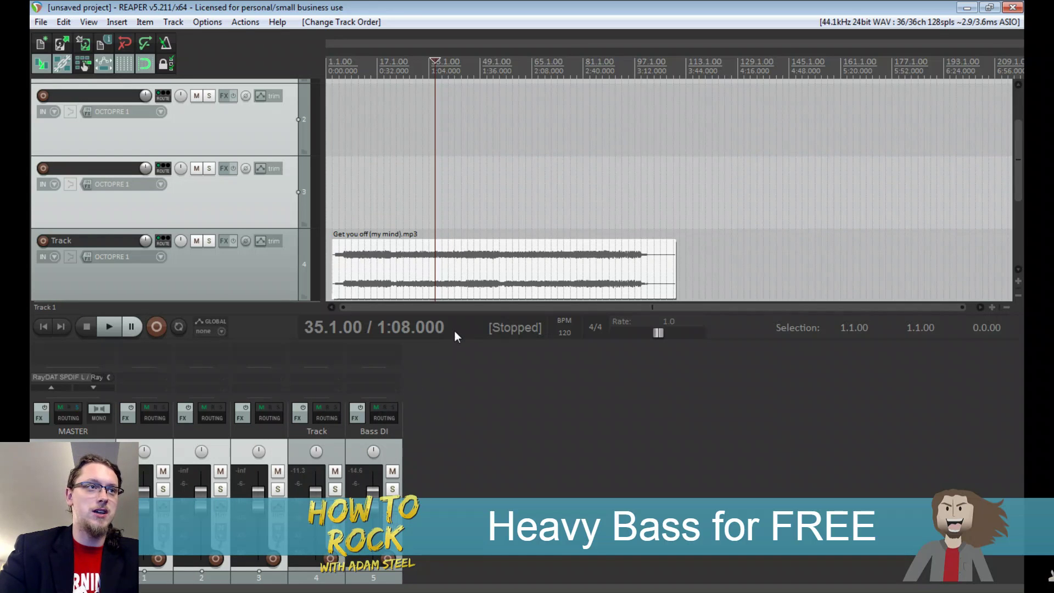
# Make the mixer area slightly taller and bring the Track and Bass DI tracks into view
pyautogui.moveTo(440, 342); pyautogui.dragTo(442, 312)
pyautogui.scroll(1, 1020, 141)
pyautogui.moveTo(1020, 141); pyautogui.dragTo(1011, 193)
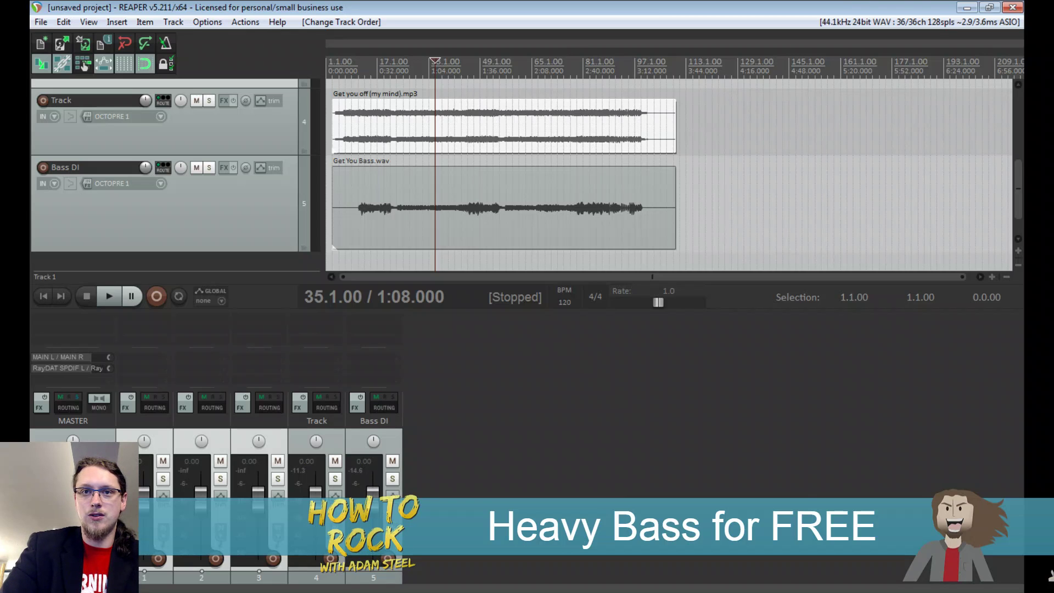
pyautogui.hotkey('alt', 'Tab')
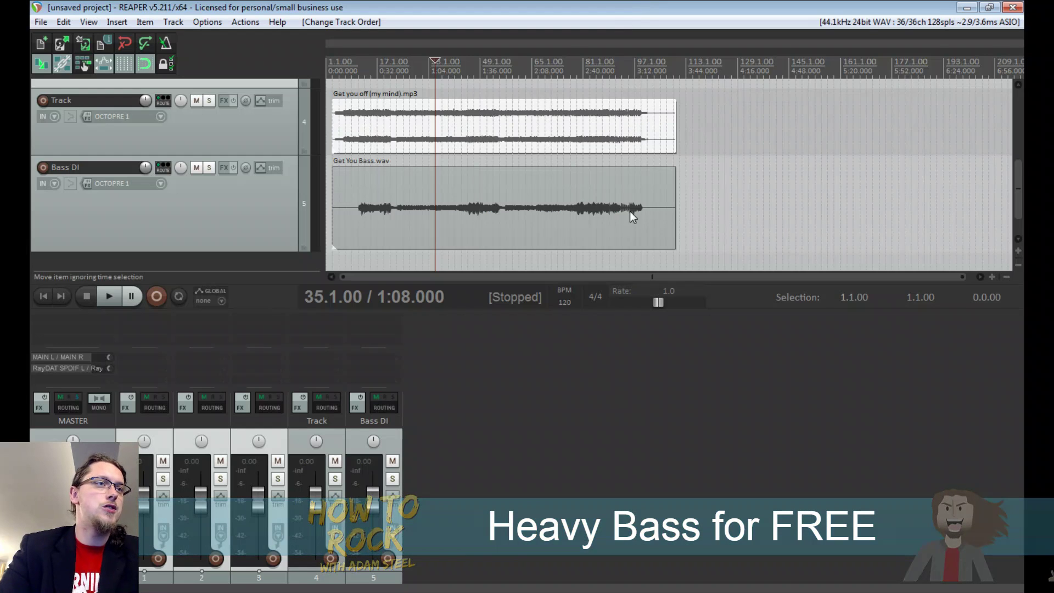
# Solo the Bass DI track and audition it, moving playback to bar 47
pyautogui.click(394, 439)
pyautogui.click(393, 479)
pyautogui.press('space')
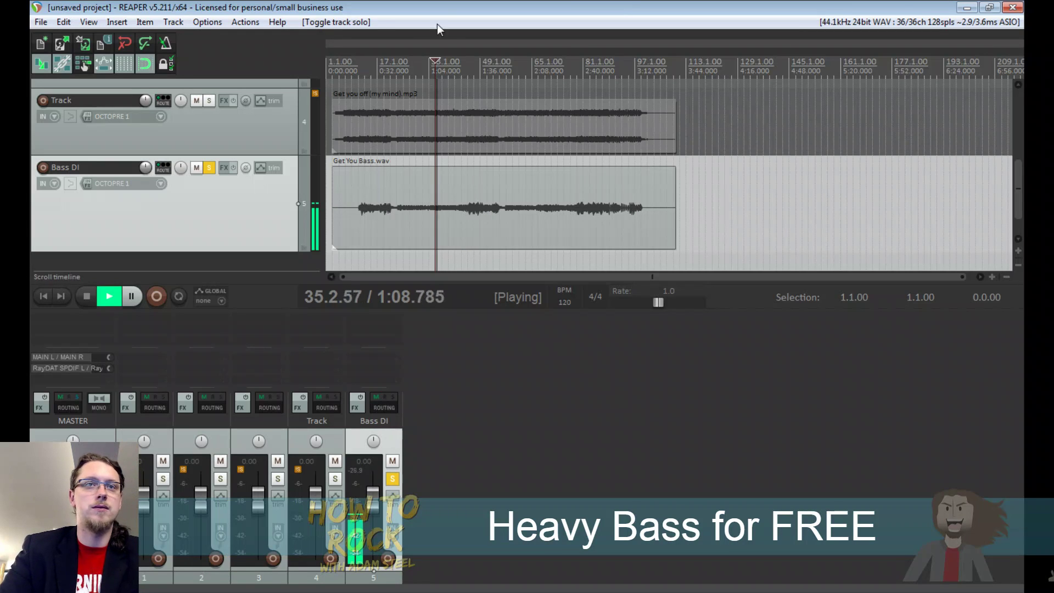
pyautogui.click(475, 75)
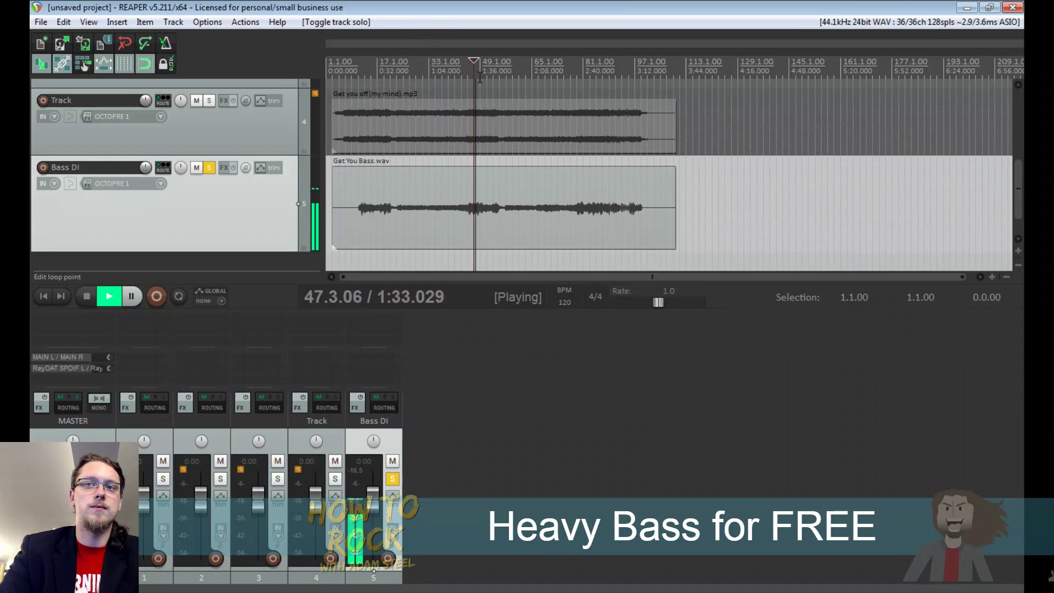
pyautogui.scroll(-2, 478, 136)
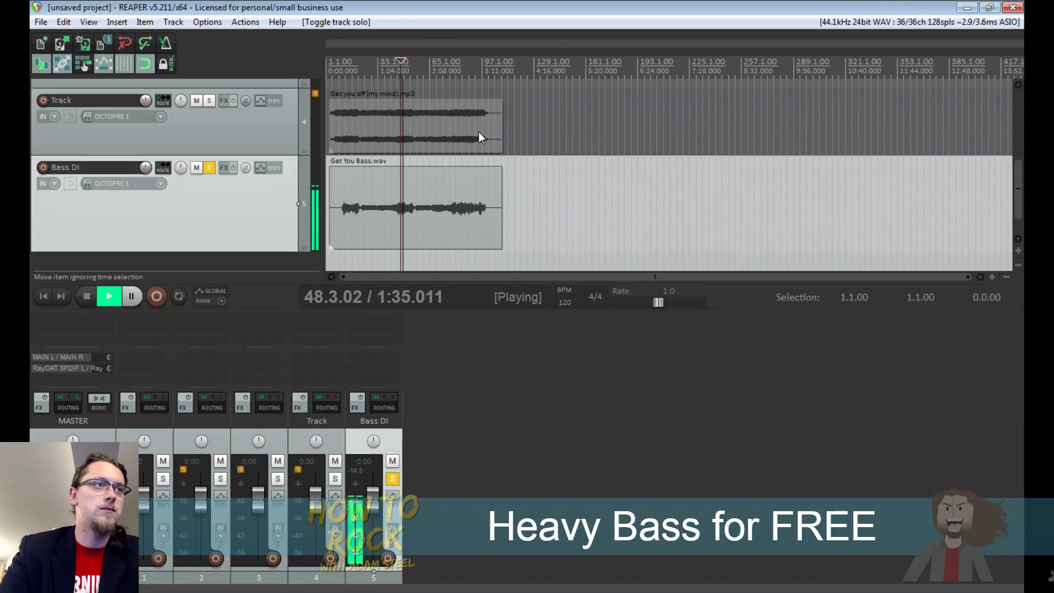
pyautogui.scroll(3, 478, 132)
pyautogui.press('space')
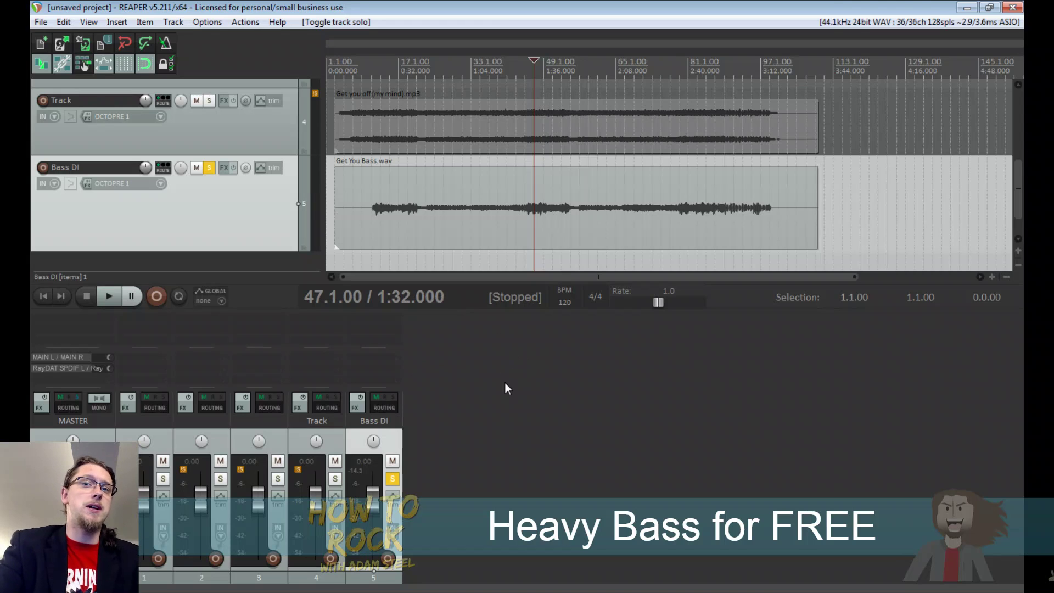
# Add two empty tracks after Bass DI and create a send from Bass DI to track 6
pyautogui.doubleClick(585, 492)
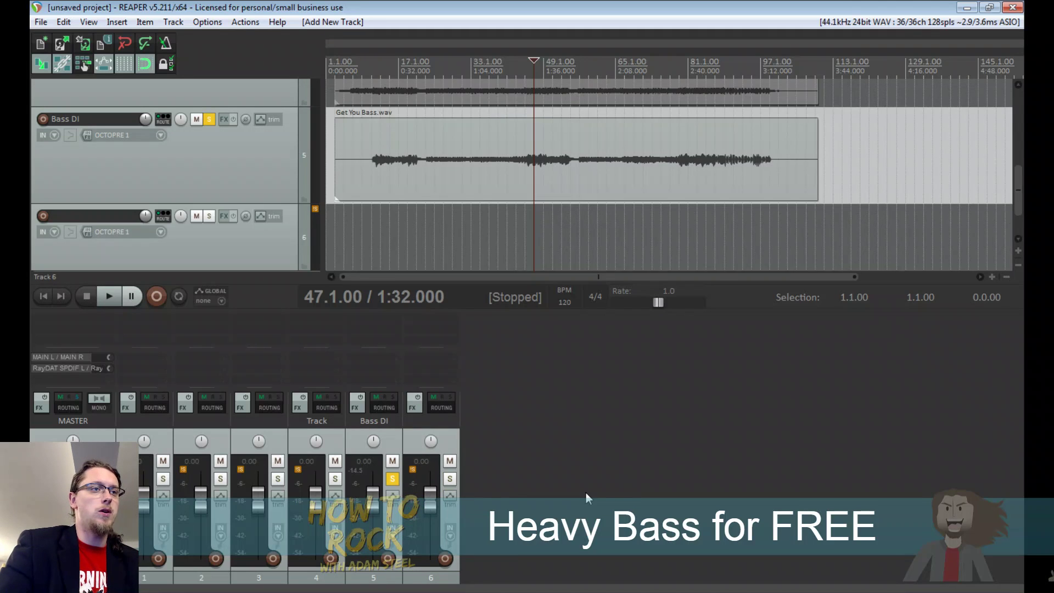
pyautogui.doubleClick(579, 488)
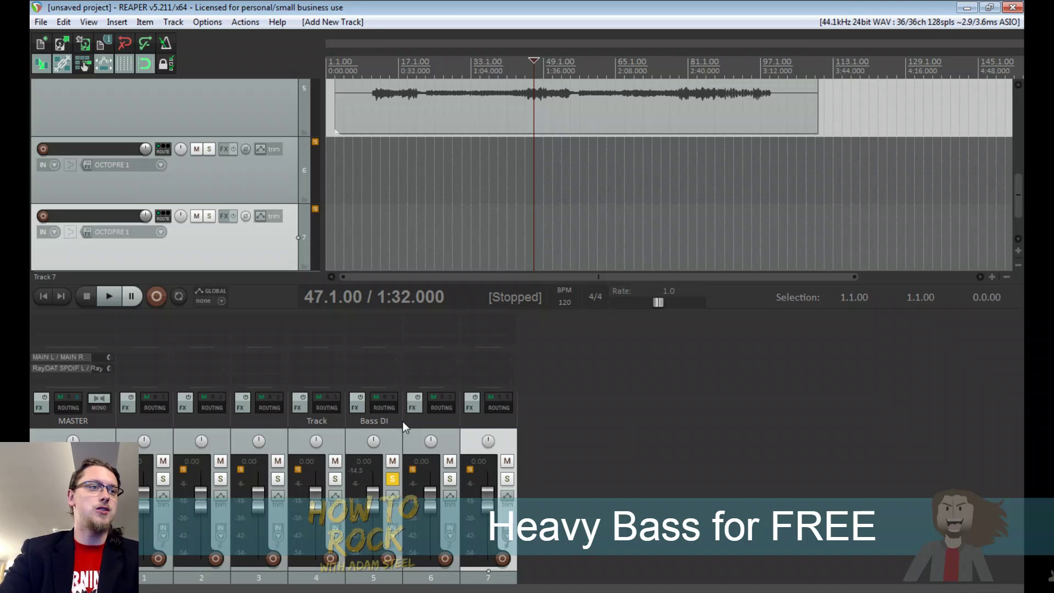
pyautogui.click(377, 357)
pyautogui.click(524, 466)
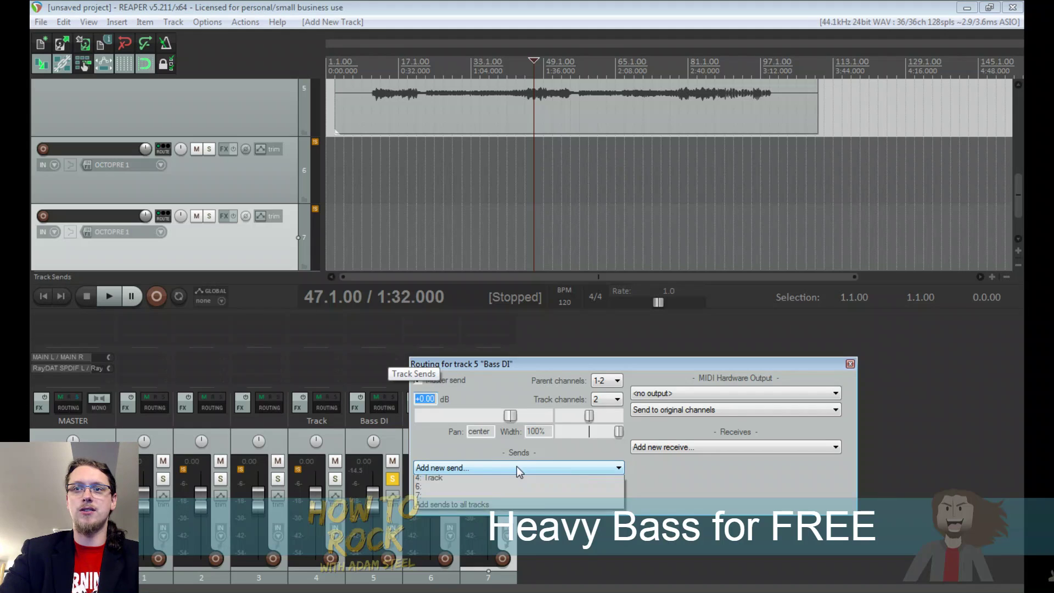
pyautogui.click(465, 522)
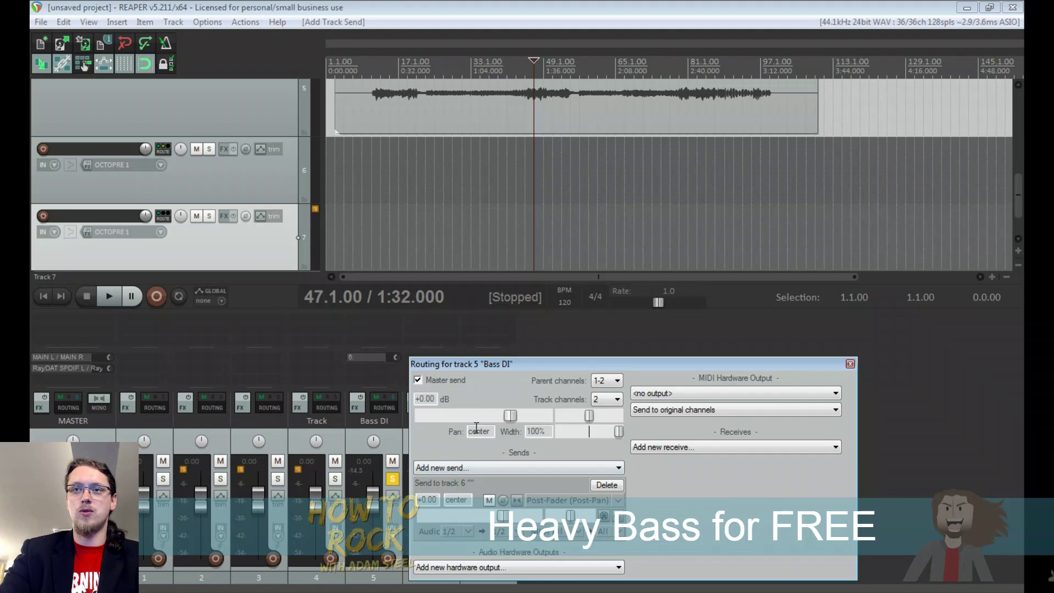
pyautogui.moveTo(494, 361); pyautogui.dragTo(576, 265)
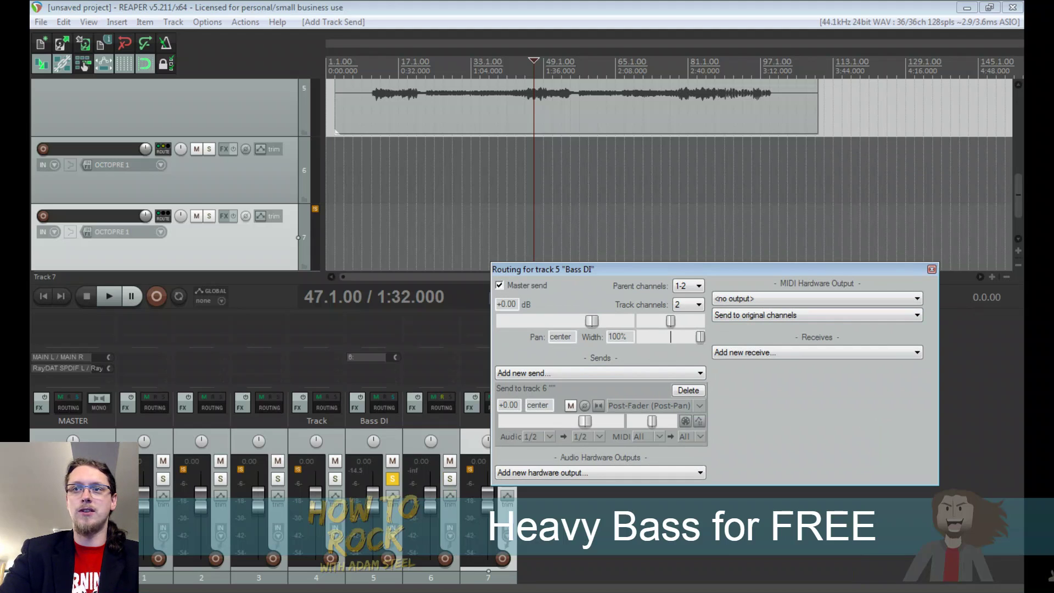
# Add a second send from Bass DI to track 7
pyautogui.hotkey('alt', 'Tab')
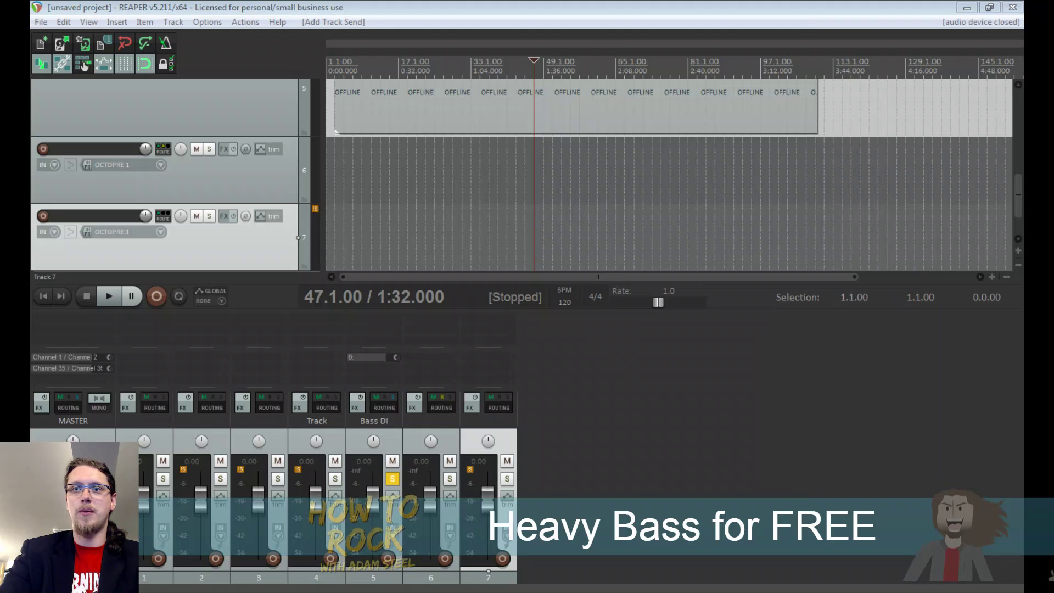
pyautogui.click(365, 367)
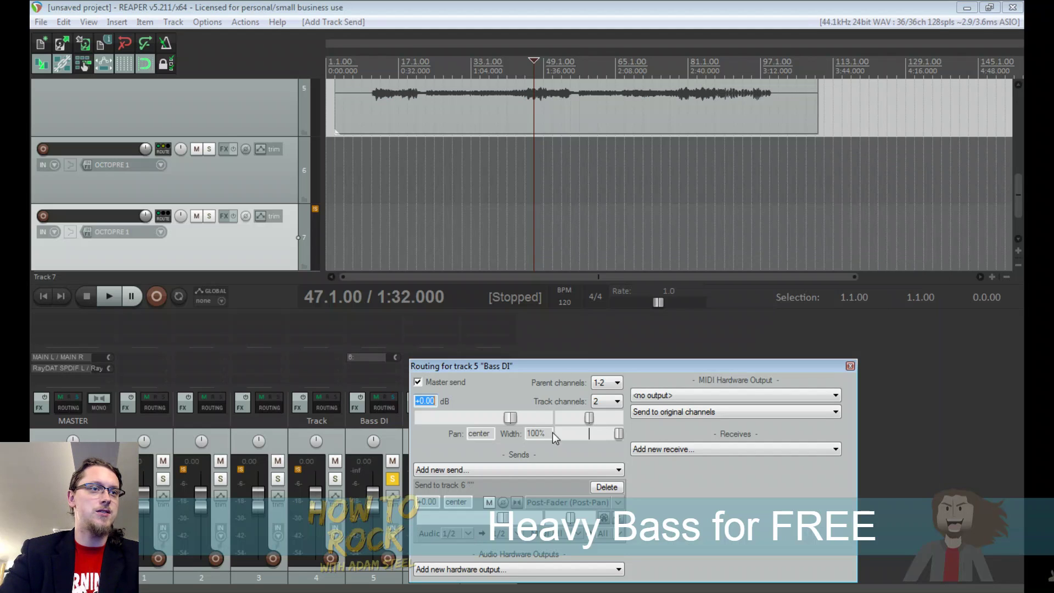
pyautogui.click(495, 468)
pyautogui.click(429, 544)
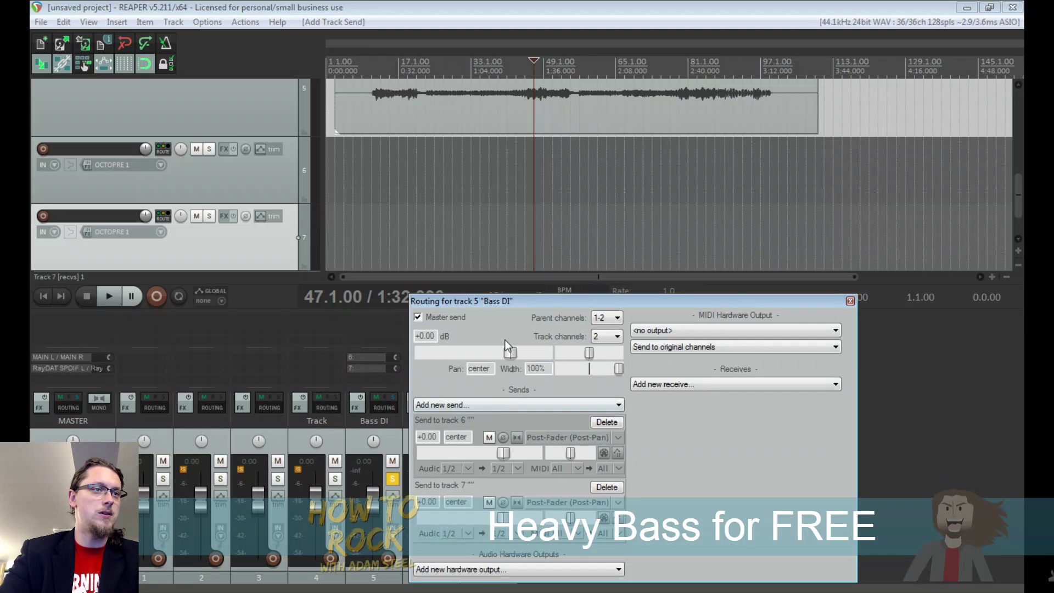
# Set the Bass DI sends to tracks 6 and 7 to Pre-FX
pyautogui.click(610, 379)
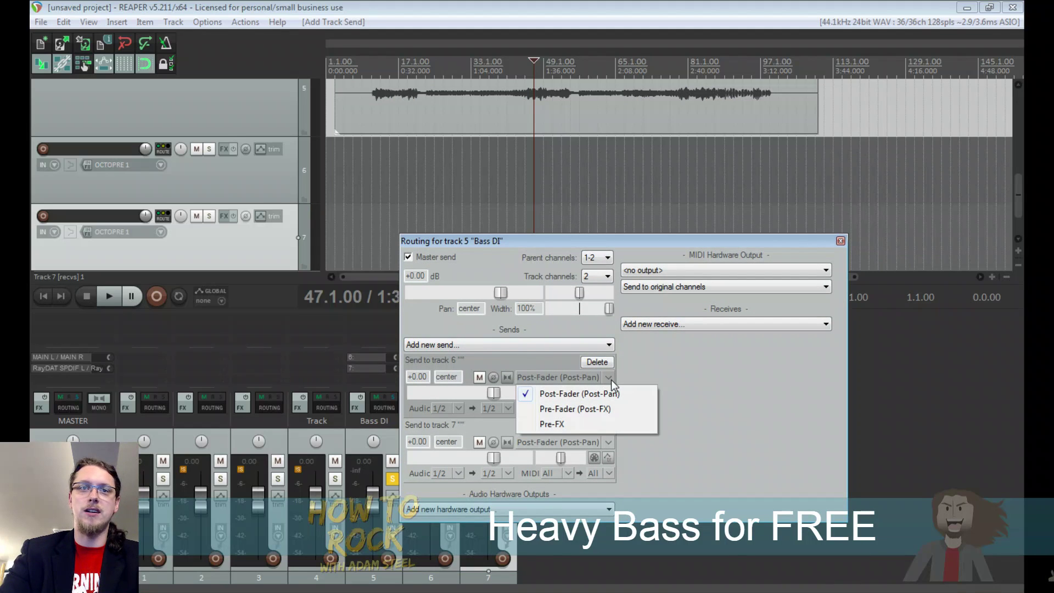
pyautogui.click(568, 424)
pyautogui.click(608, 443)
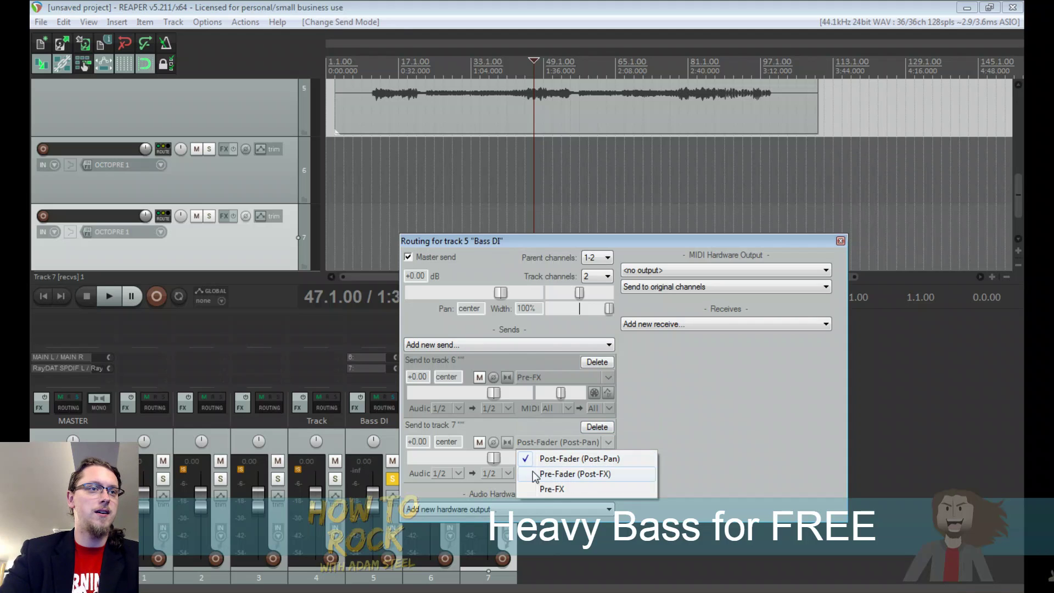
pyautogui.click(542, 491)
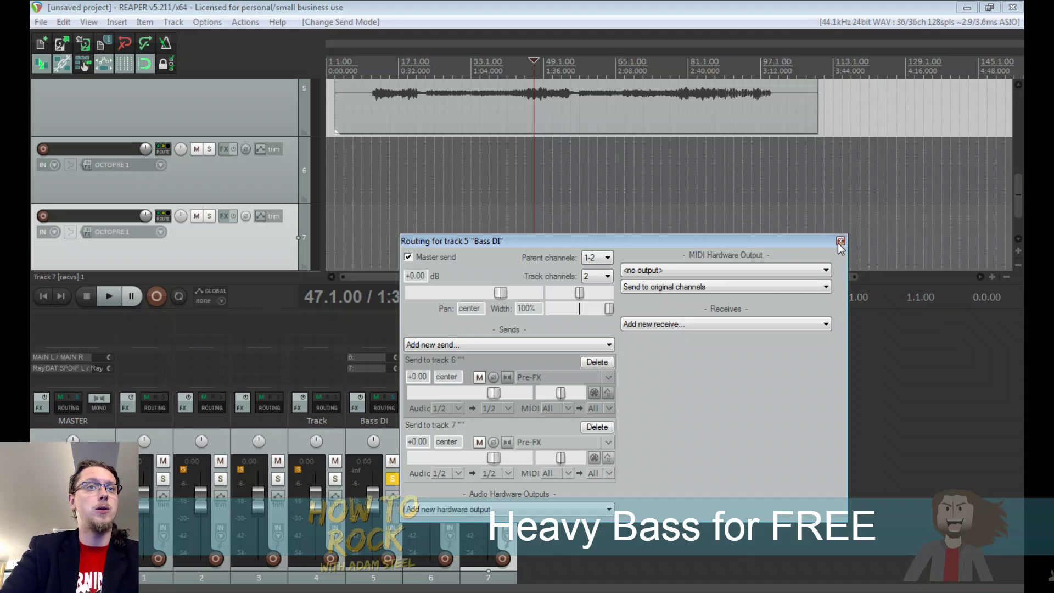
# Place the edit cursor at bar 13 and name track 6 Sansamp and track 7 DistBass
pyautogui.moveTo(1019, 203); pyautogui.dragTo(1019, 190)
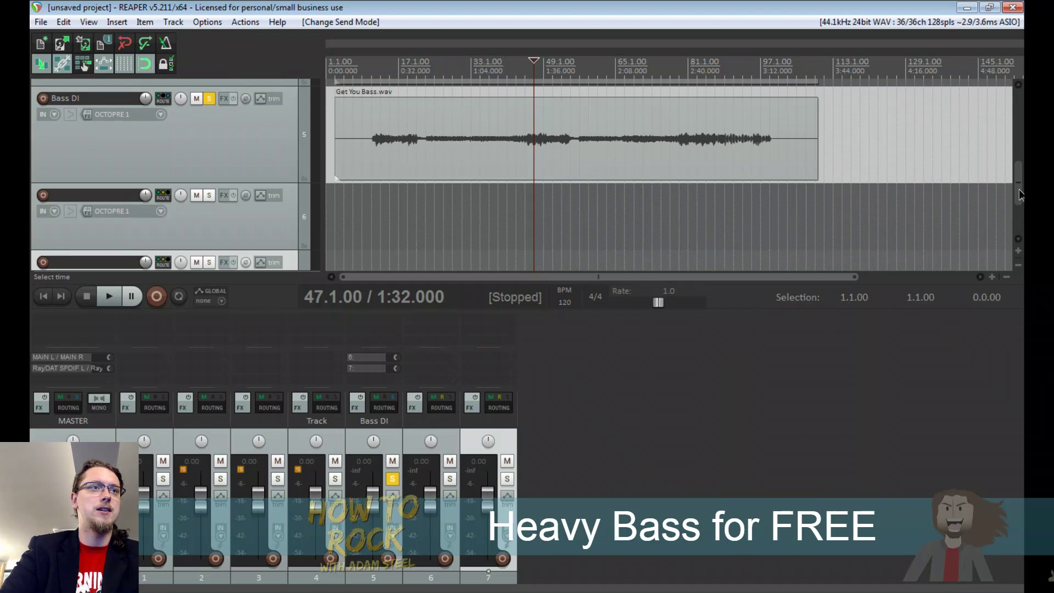
pyautogui.click(390, 67)
pyautogui.click(382, 67)
pyautogui.click(418, 418)
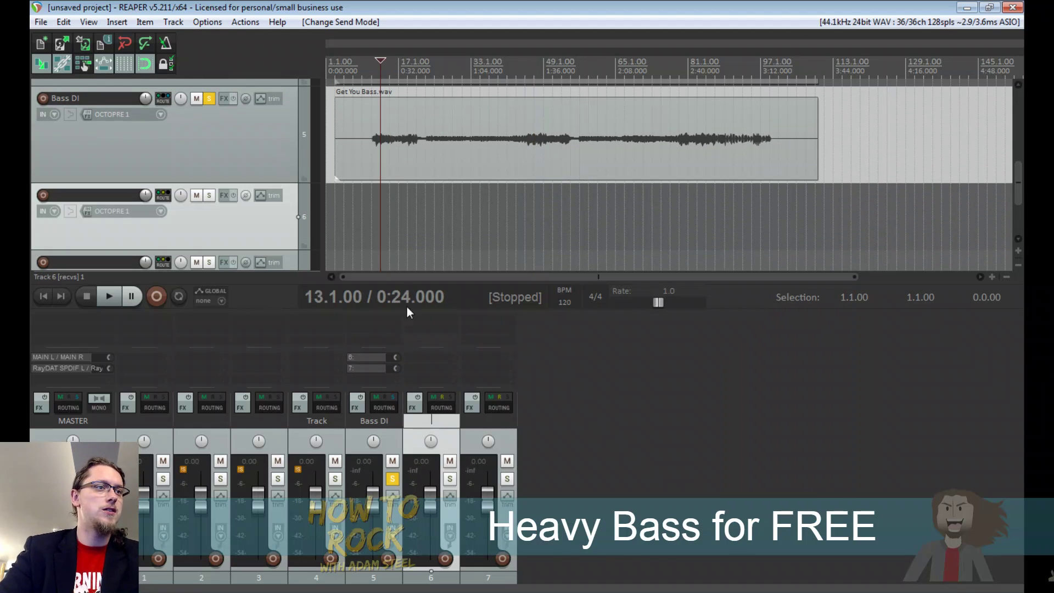
pyautogui.write('Sans')
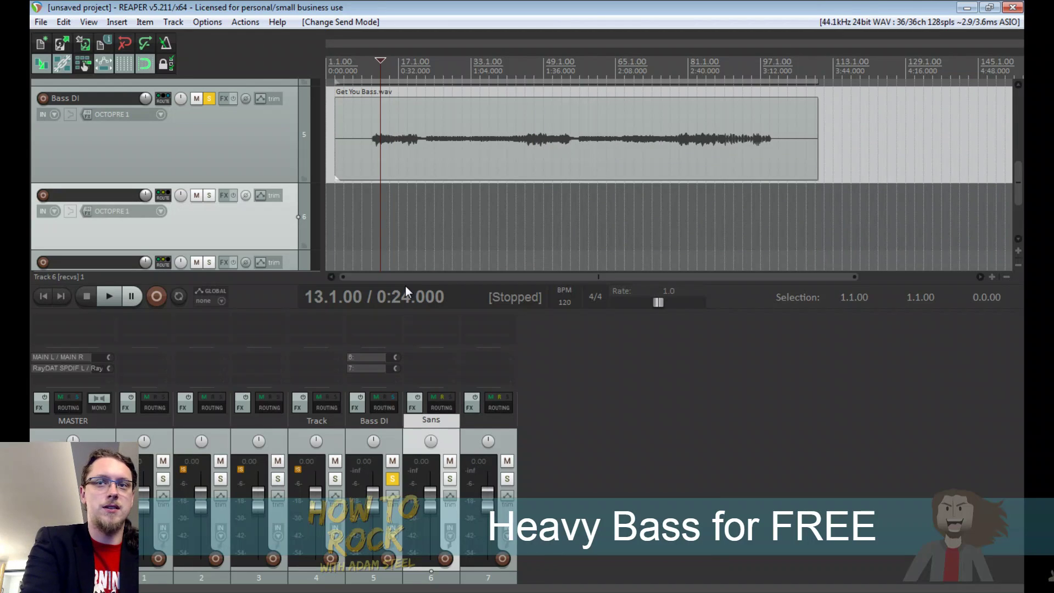
pyautogui.write('amp')
pyautogui.press('Tab')
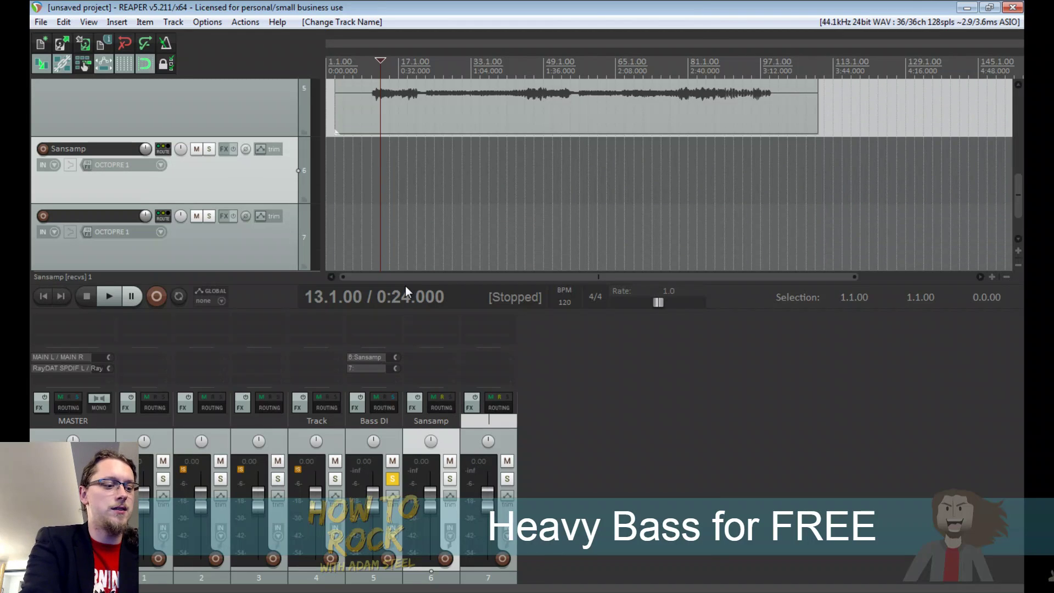
pyautogui.write('Dist')
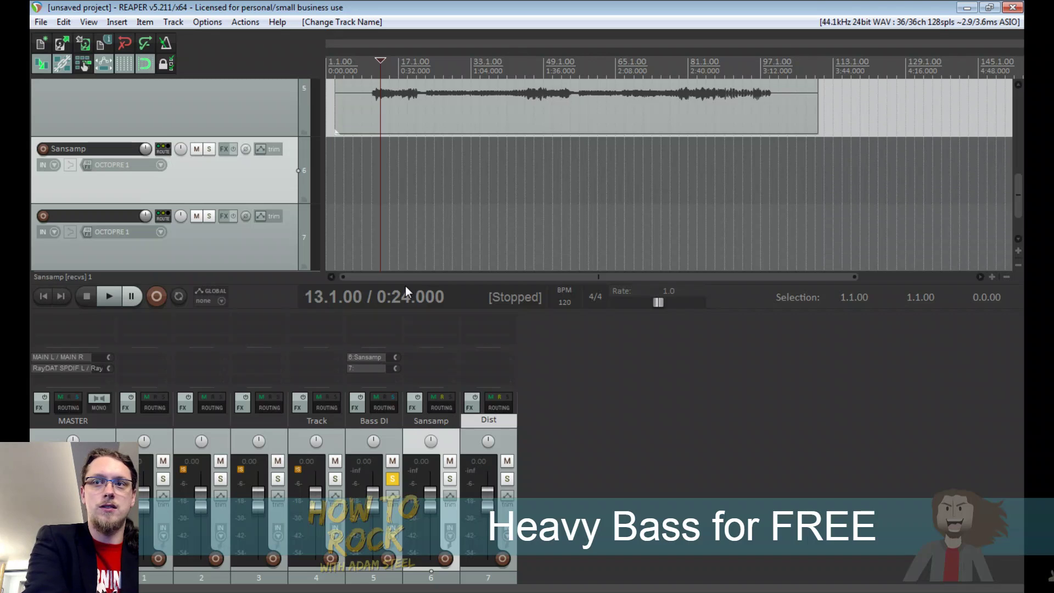
pyautogui.write('Bass')
pyautogui.press('Return')
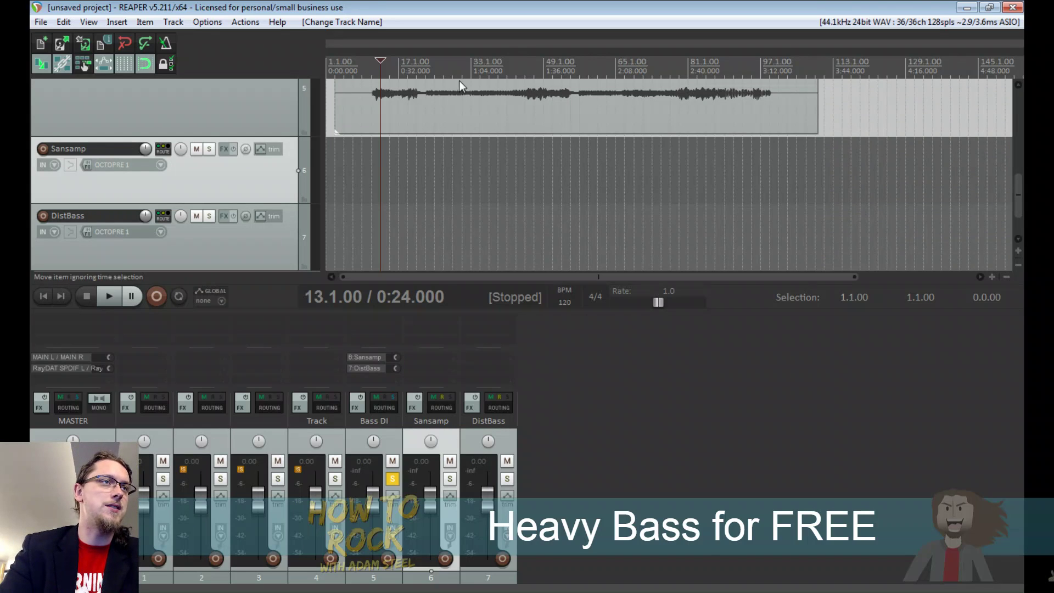
# Audition the bass tracks from bar 13 and insert the JS 1175 Compressor on the Bass DI track
pyautogui.press('space')
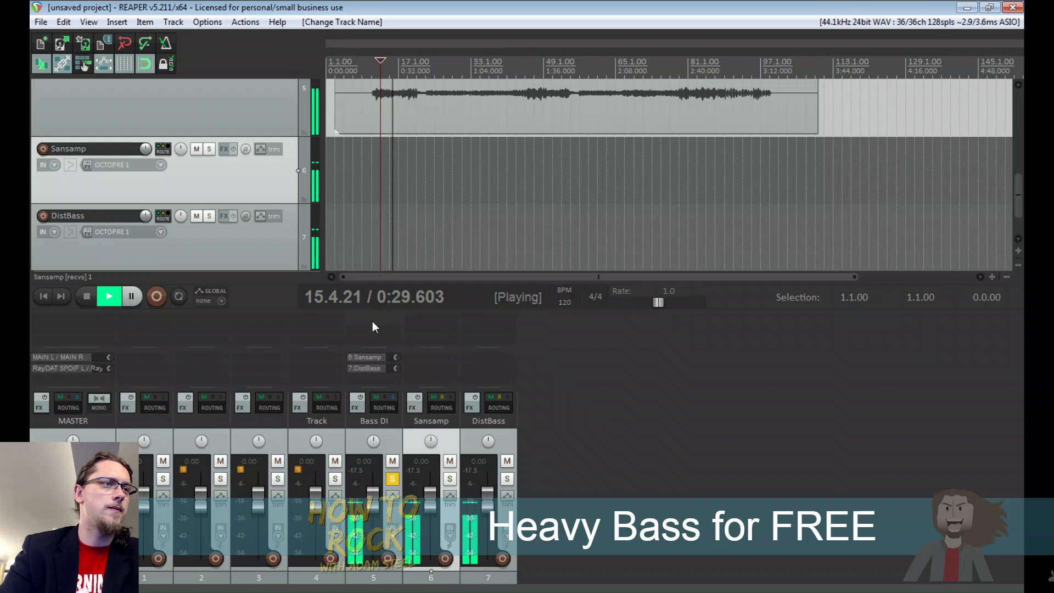
pyautogui.press('space')
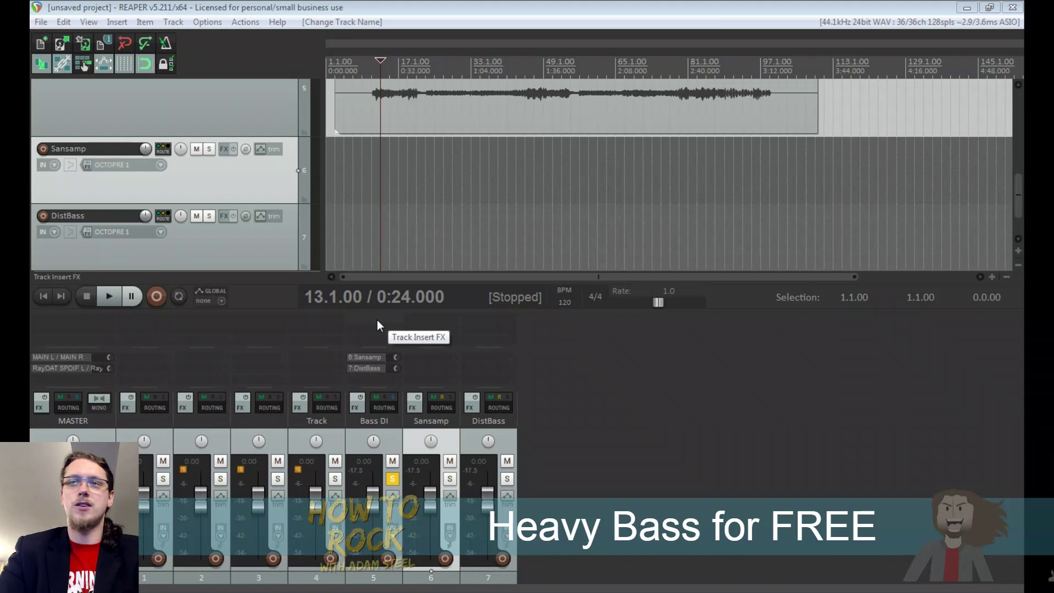
pyautogui.press('Return')
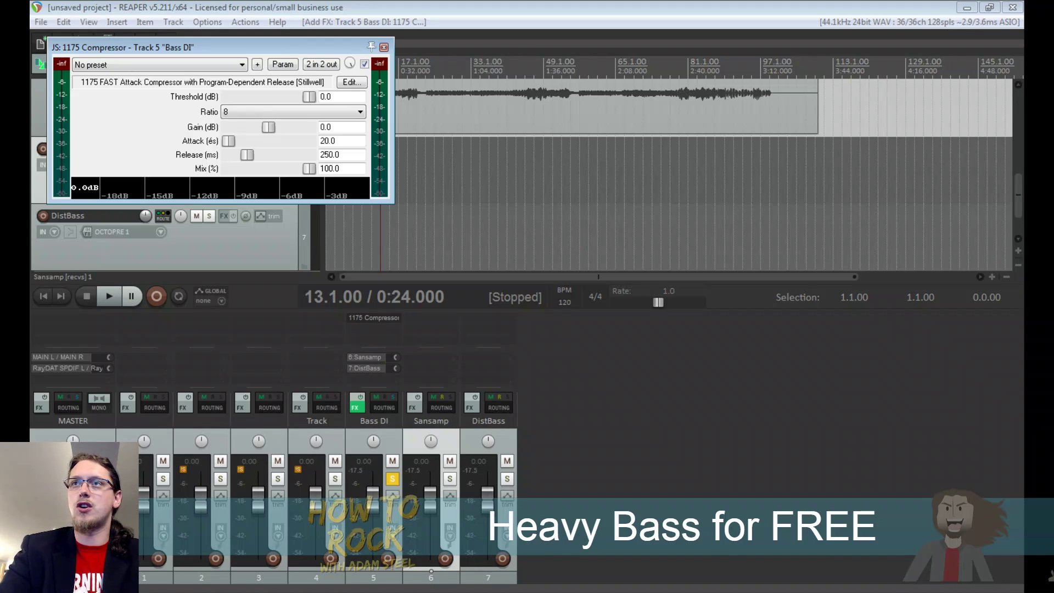
pyautogui.moveTo(280, 50); pyautogui.dragTo(841, 243)
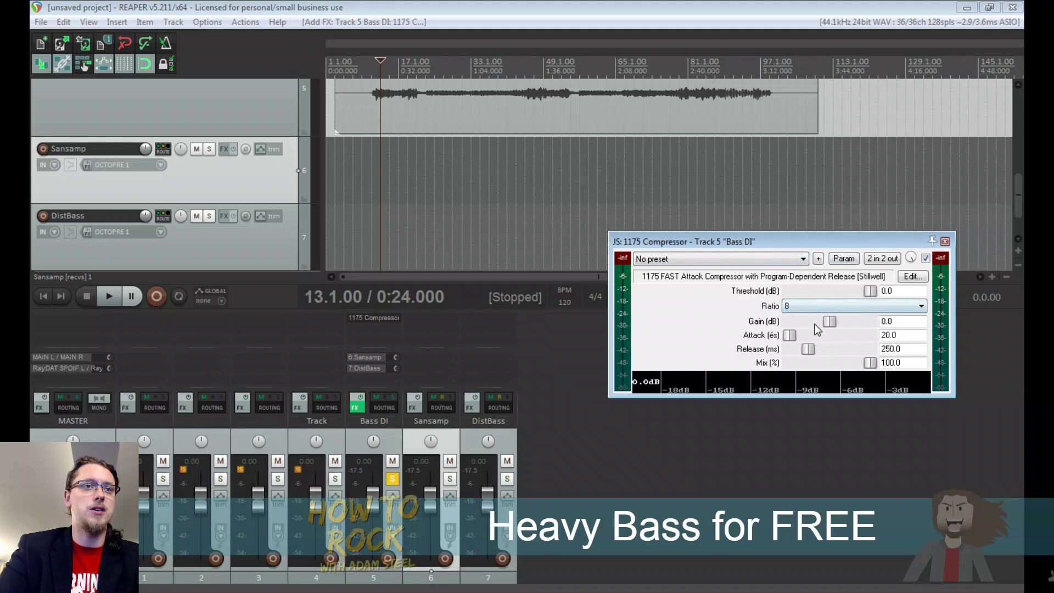
# During playback, set the Bass DI compressor's threshold to -36.6 dB and release to 40 ms
pyautogui.press('space')
pyautogui.moveTo(878, 290); pyautogui.dragTo(828, 292)
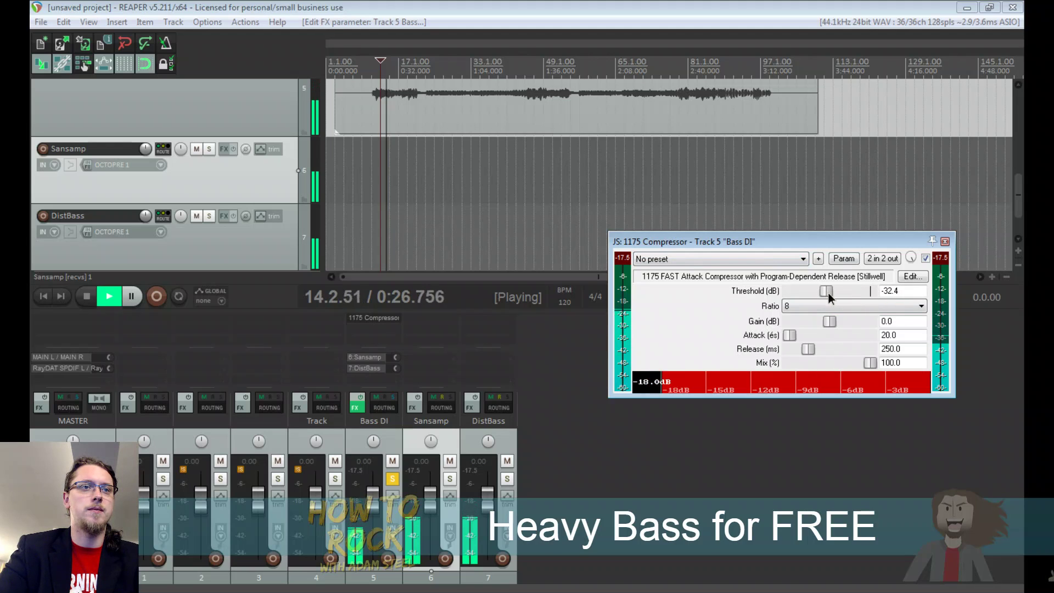
pyautogui.moveTo(809, 351); pyautogui.dragTo(789, 350)
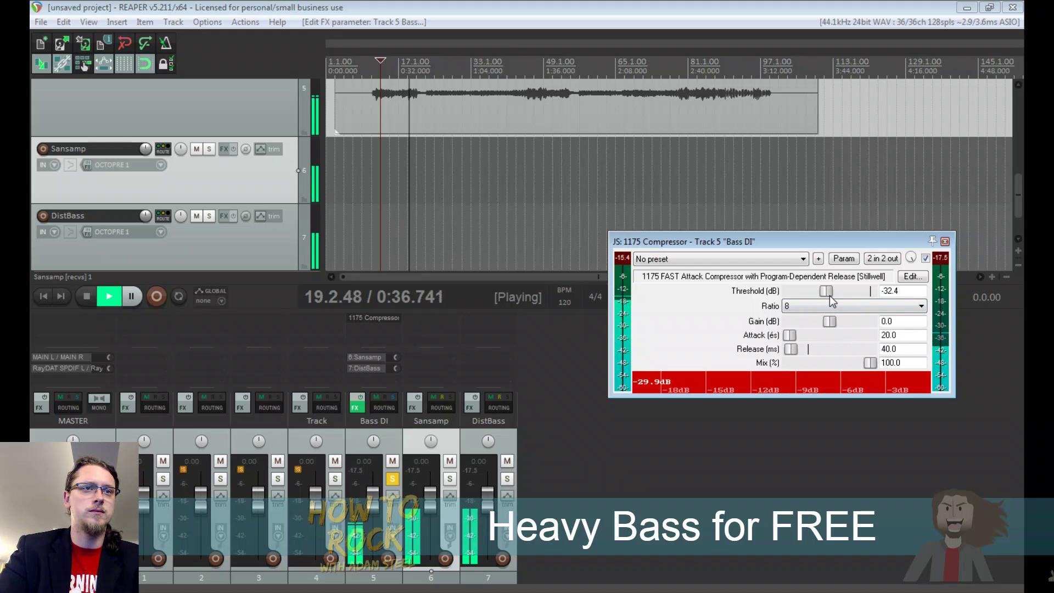
pyautogui.moveTo(831, 288); pyautogui.dragTo(826, 289)
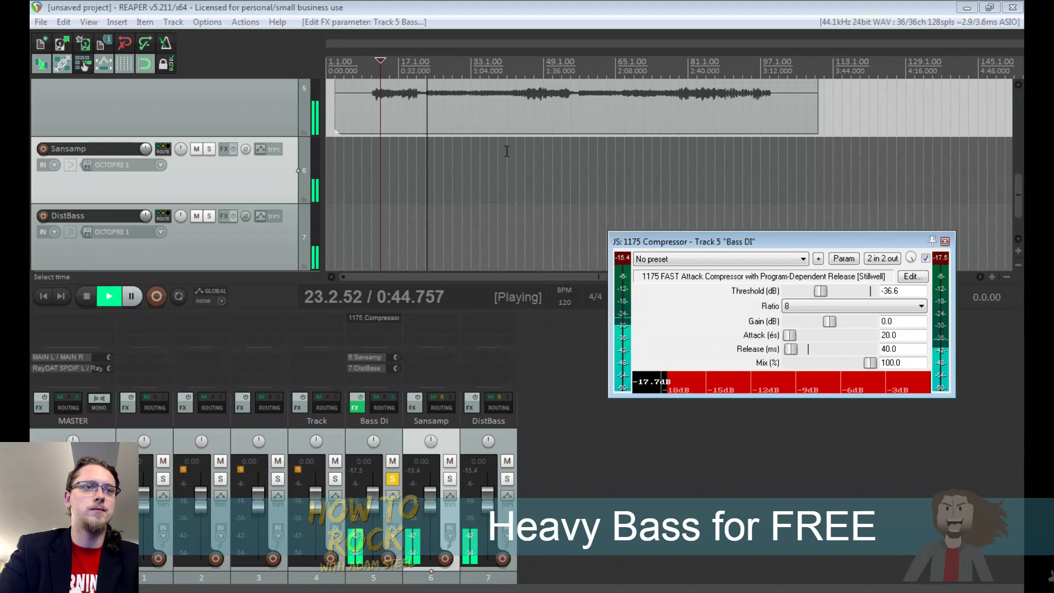
pyautogui.press('space')
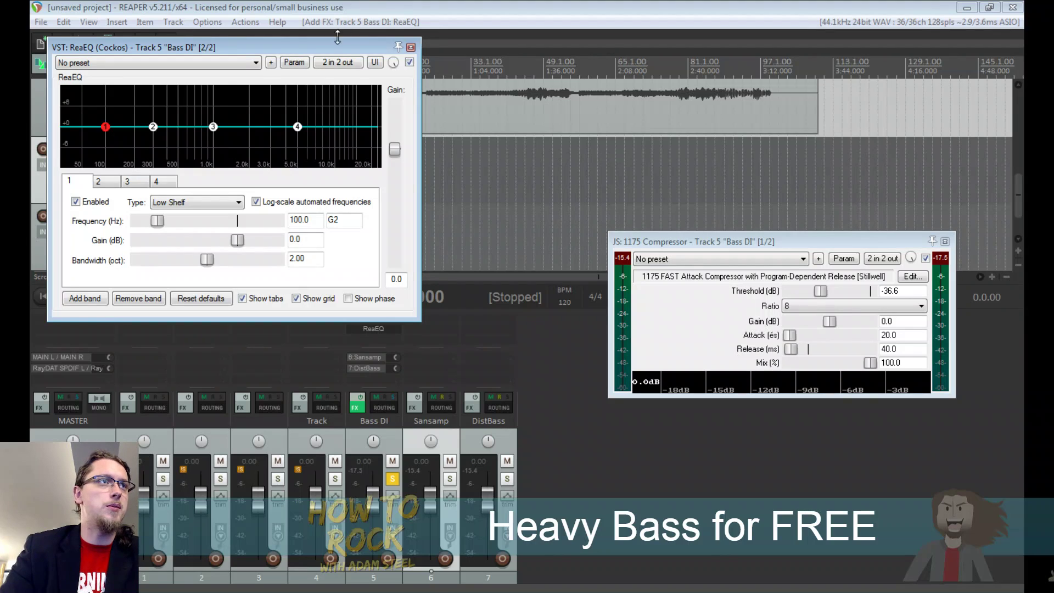
# Close the compressor window and set ReaEQ band 4 on Bass DI to a -120 dB high shelf at about 237 Hz
pyautogui.moveTo(336, 47); pyautogui.dragTo(802, 233)
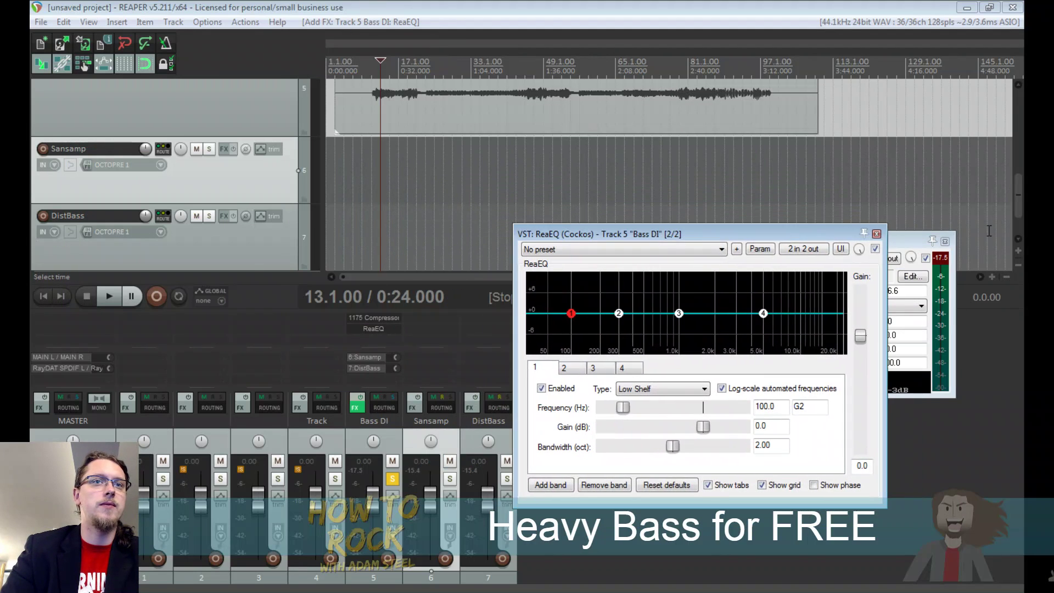
pyautogui.click(944, 241)
pyautogui.moveTo(762, 312); pyautogui.dragTo(646, 393)
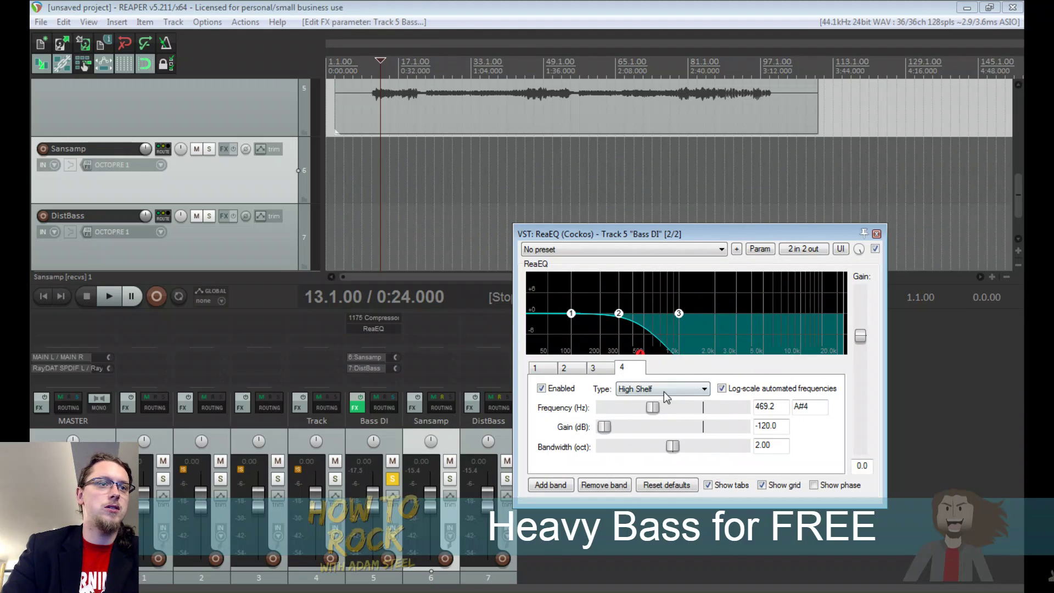
pyautogui.click(663, 391)
pyautogui.click(644, 385)
pyautogui.click(640, 358)
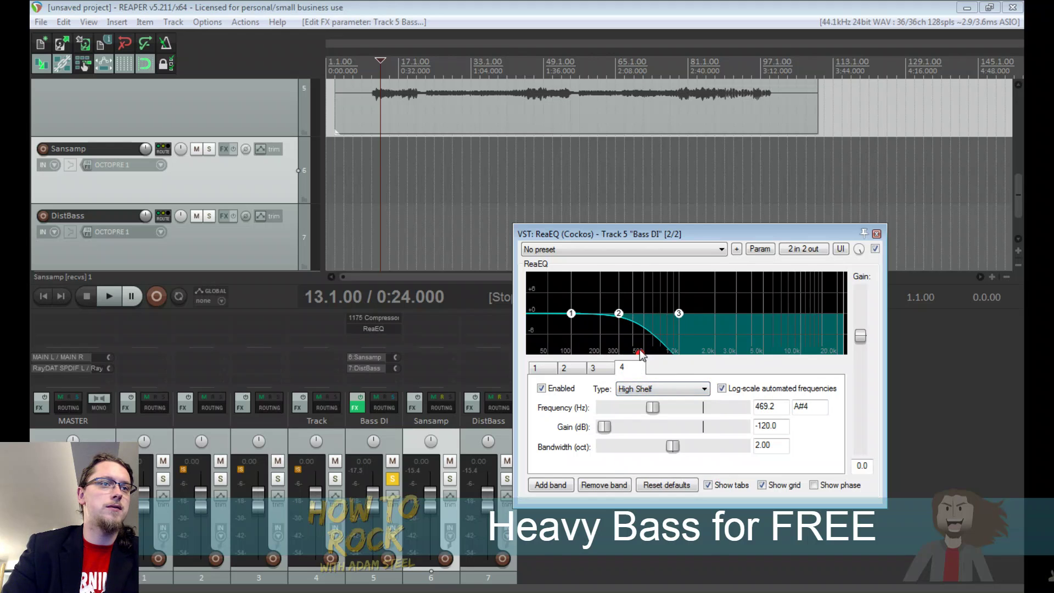
pyautogui.moveTo(640, 357); pyautogui.dragTo(609, 377)
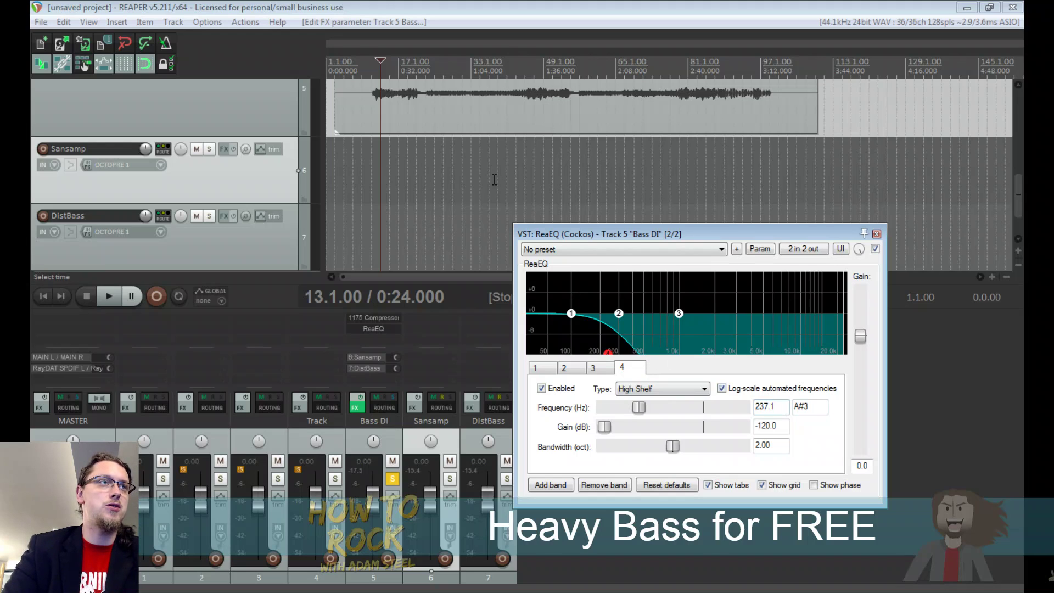
# Start playback and mute the Sansamp and DistBass tracks to hear Bass DI alone
pyautogui.press('space')
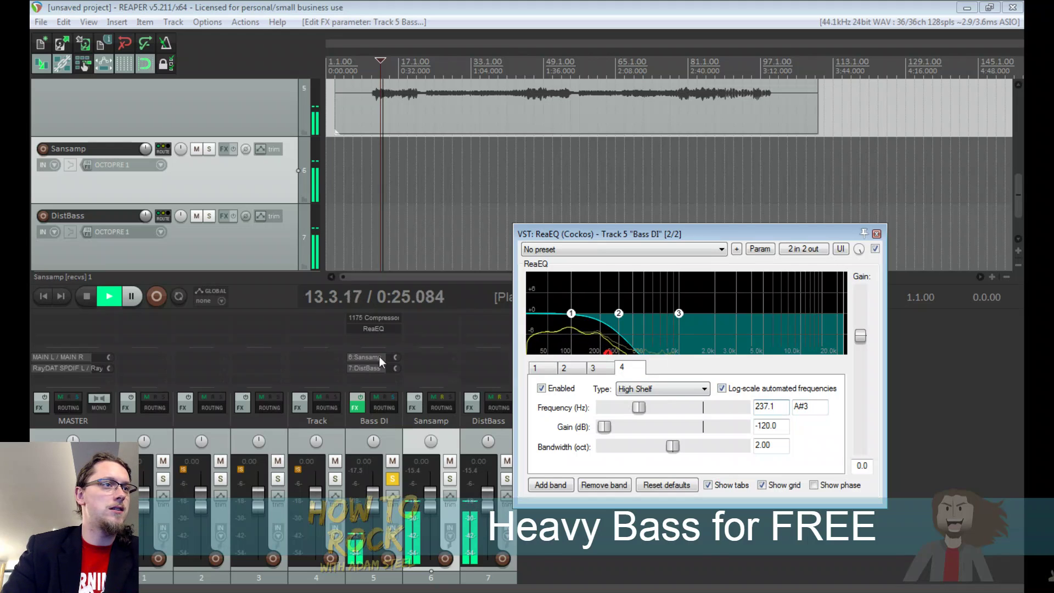
pyautogui.click(450, 461)
pyautogui.click(507, 461)
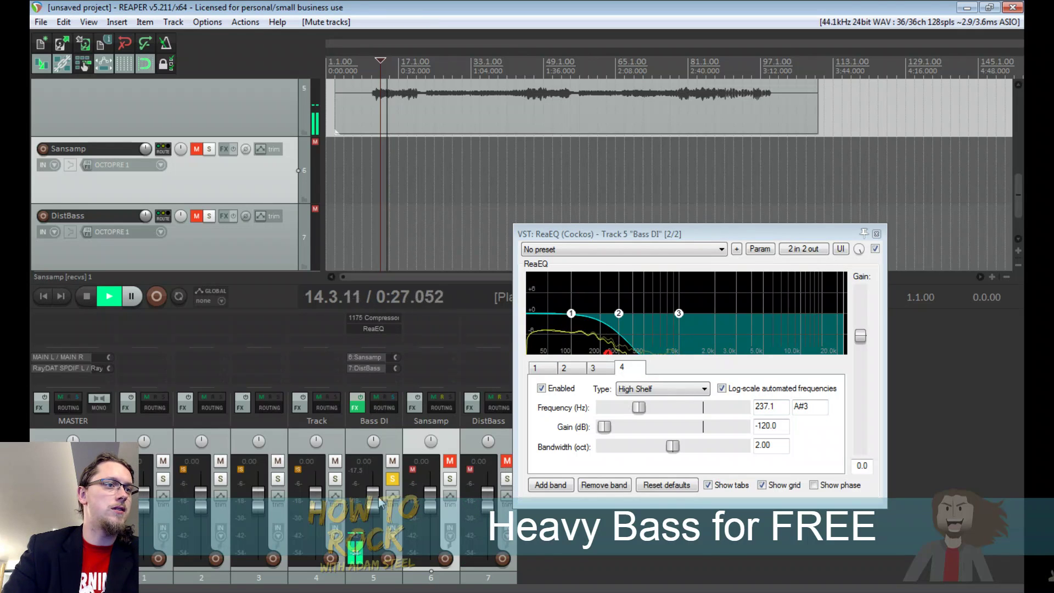
# Reopen the 1175 Compressor and, during playback, set gain to 12.9 dB, threshold to -29.5 dB and release to 20 ms
pyautogui.click(373, 317)
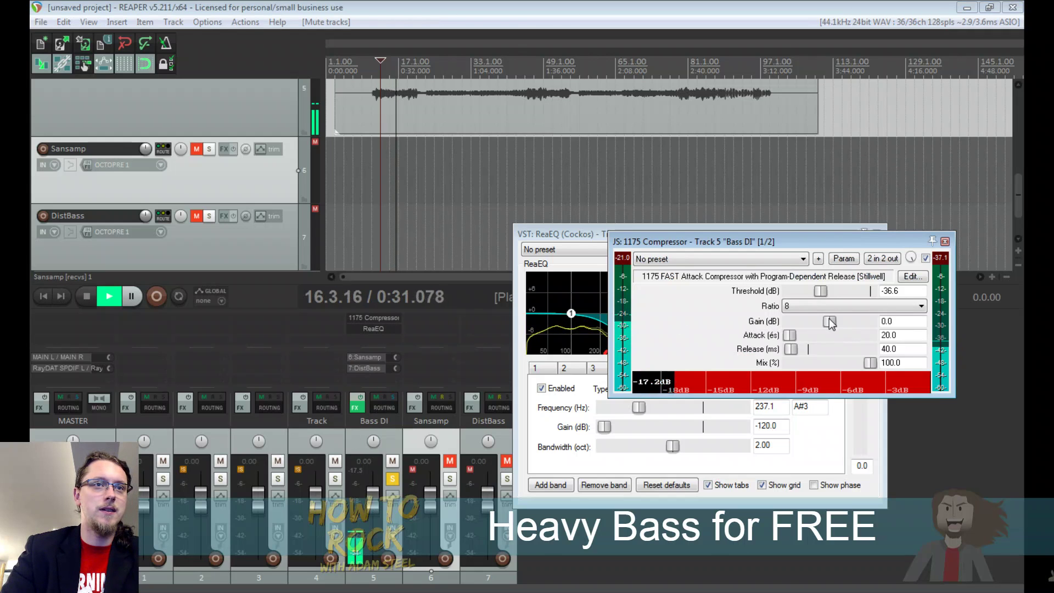
pyautogui.press('space')
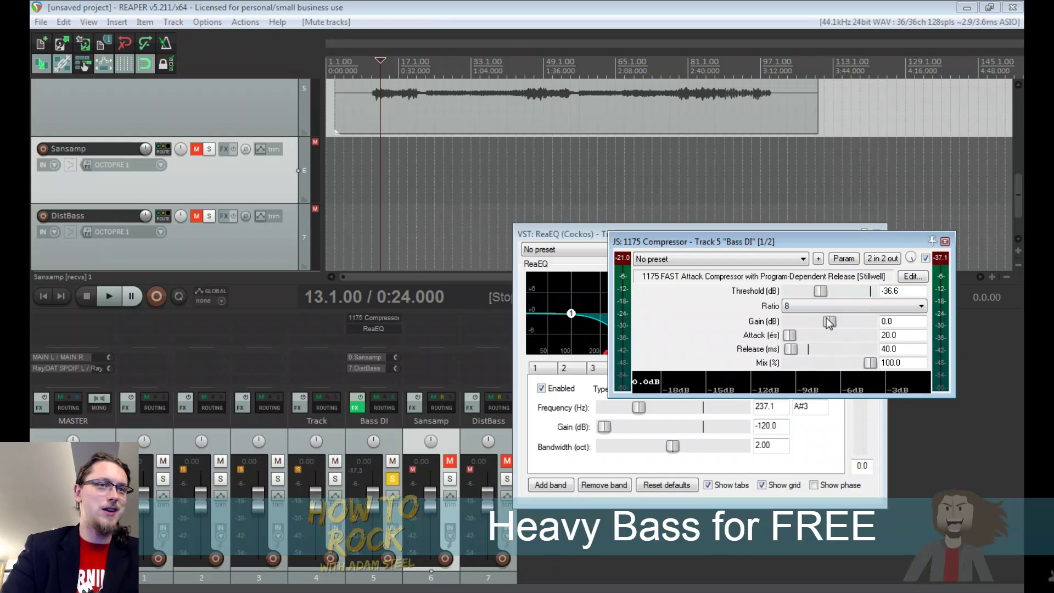
pyautogui.press('space')
pyautogui.moveTo(832, 321); pyautogui.dragTo(856, 322)
pyautogui.moveTo(825, 290); pyautogui.dragTo(834, 292)
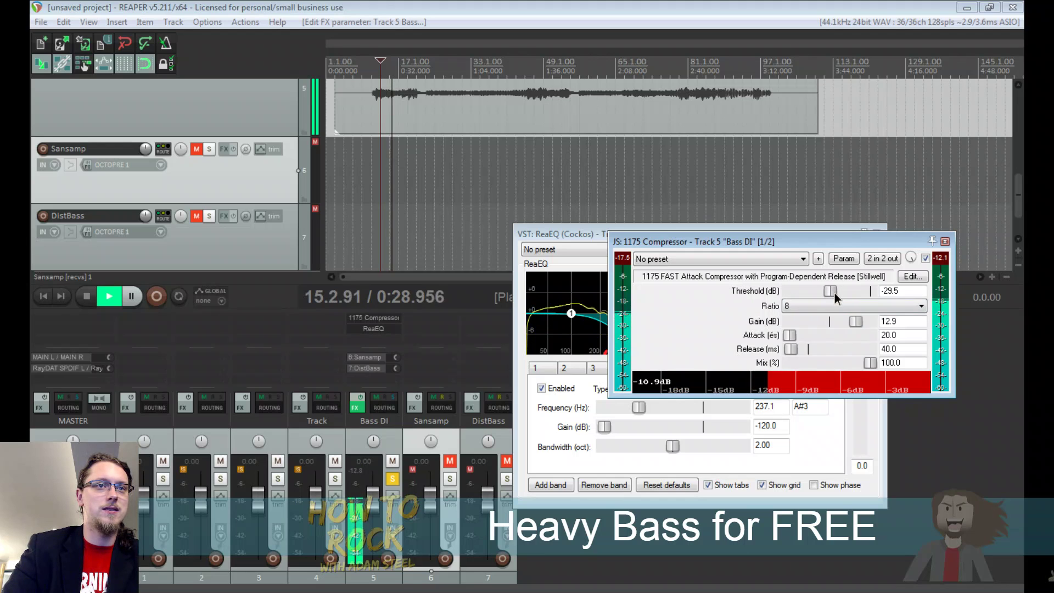
pyautogui.moveTo(791, 348); pyautogui.dragTo(780, 348)
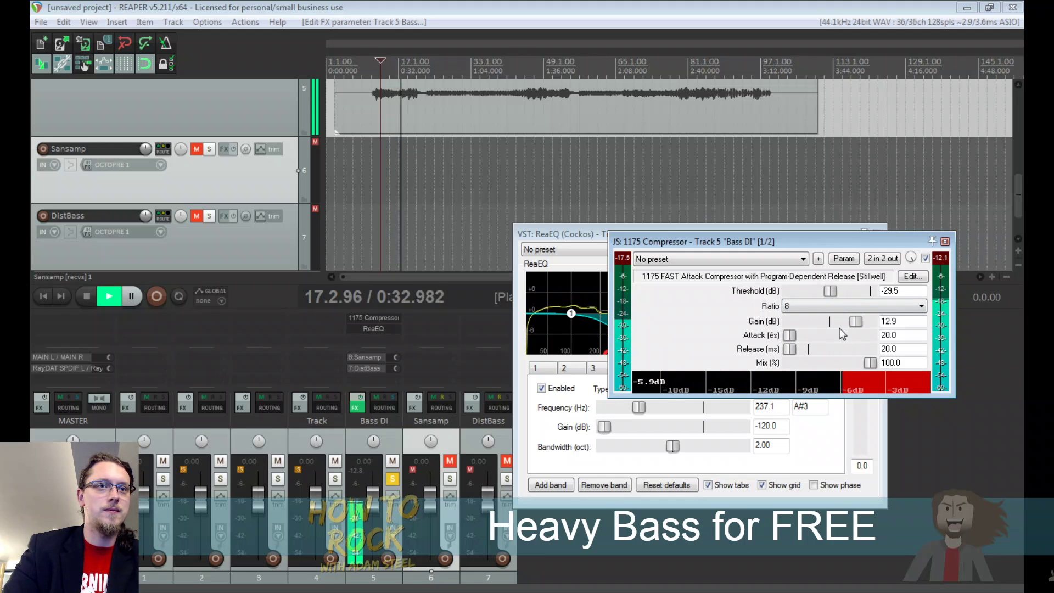
pyautogui.press('space')
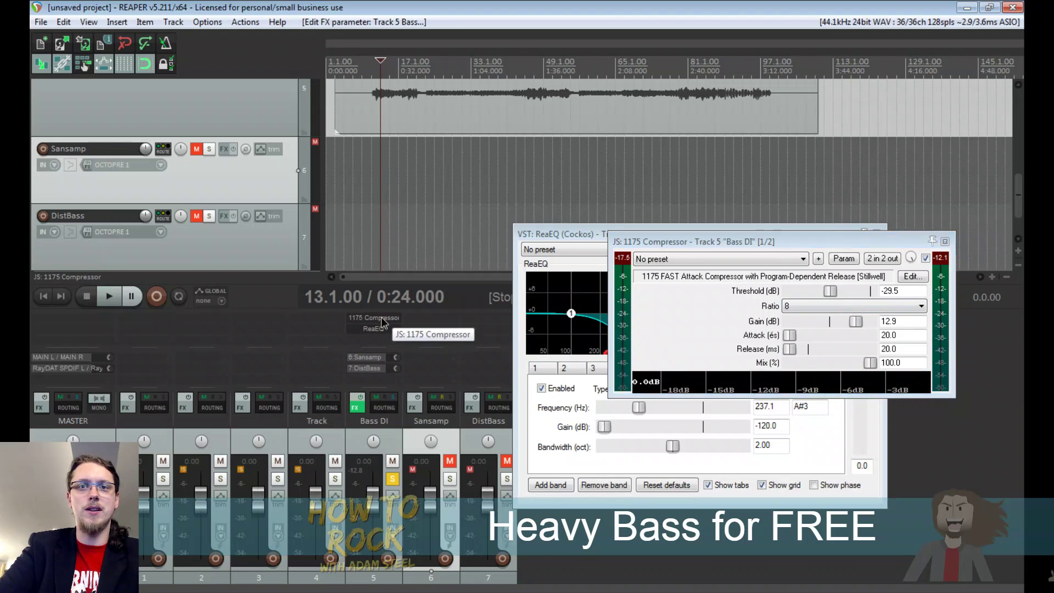
# Replace the 1175 Compressor on Bass DI with the NP1136 Peak Limiter, placed ahead of ReaEQ
pyautogui.keyDown('alt'); pyautogui.click(381, 317); pyautogui.keyUp('alt')
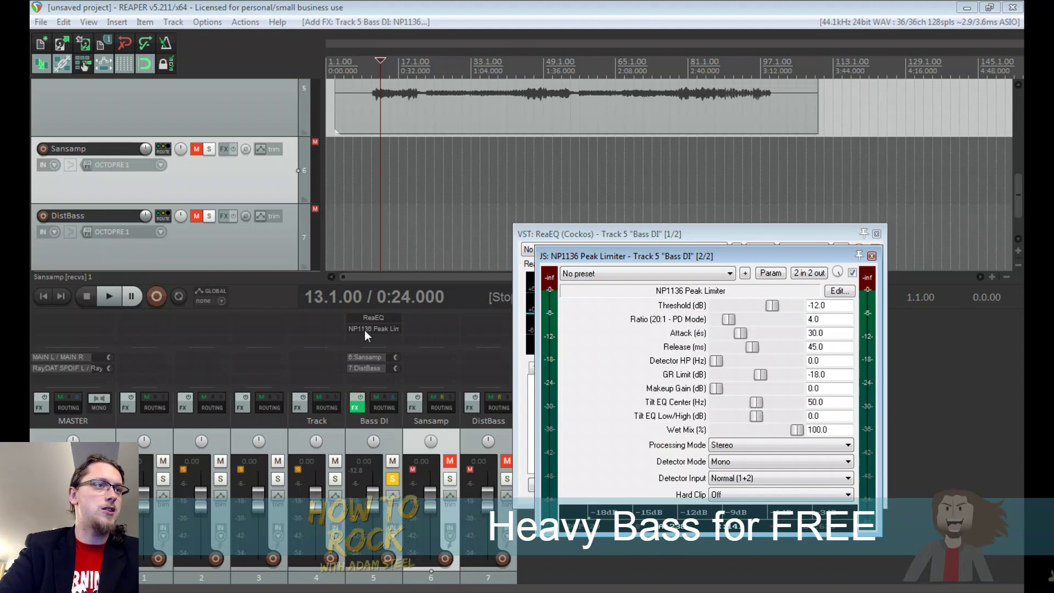
pyautogui.click(364, 330)
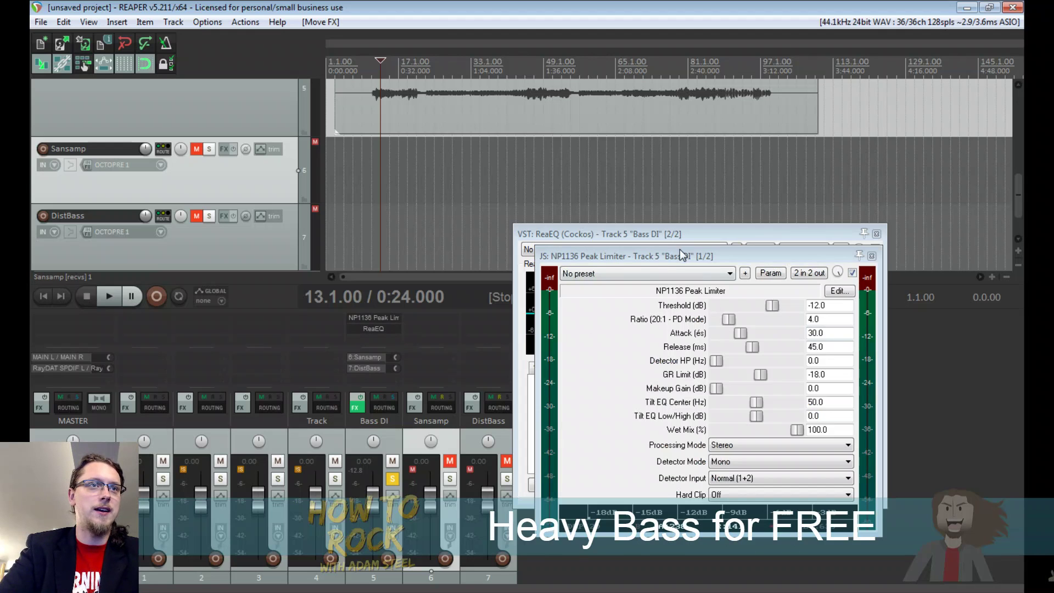
pyautogui.moveTo(682, 254); pyautogui.dragTo(292, 247)
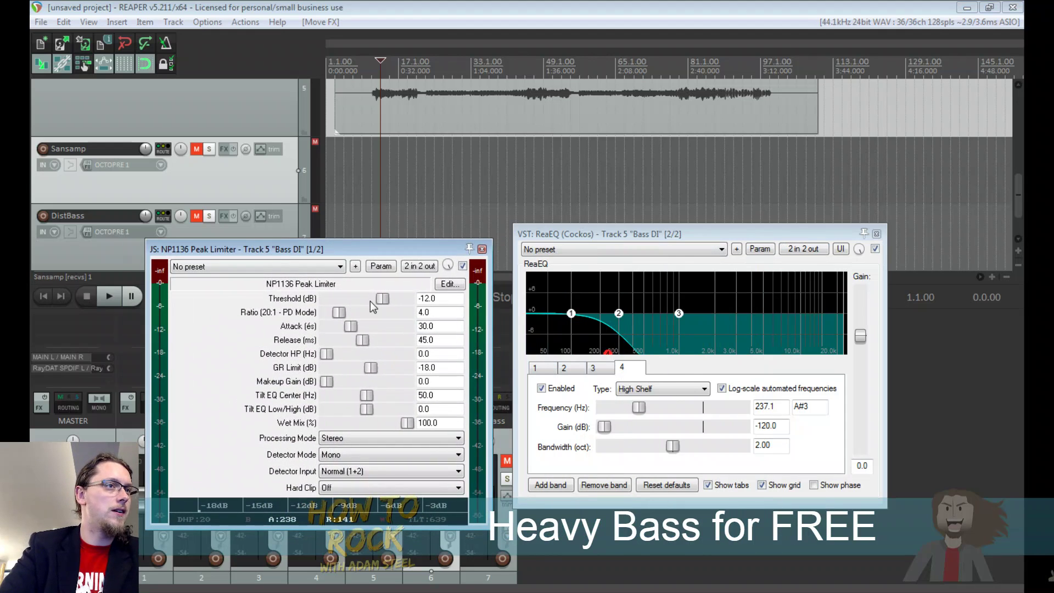
# During playback, set the peak limiter's threshold to -40 dB, ratio 8.22, attack 17.17, release 13.37 ms and detector HP 57.26 Hz
pyautogui.press('space')
pyautogui.moveTo(383, 302); pyautogui.dragTo(374, 358)
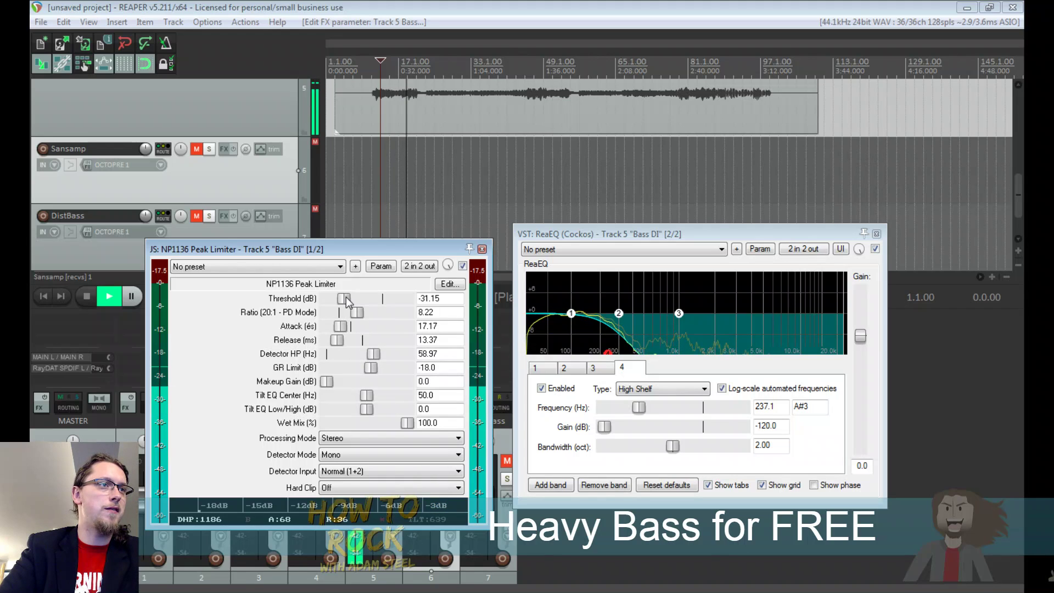
pyautogui.moveTo(335, 300); pyautogui.dragTo(319, 301)
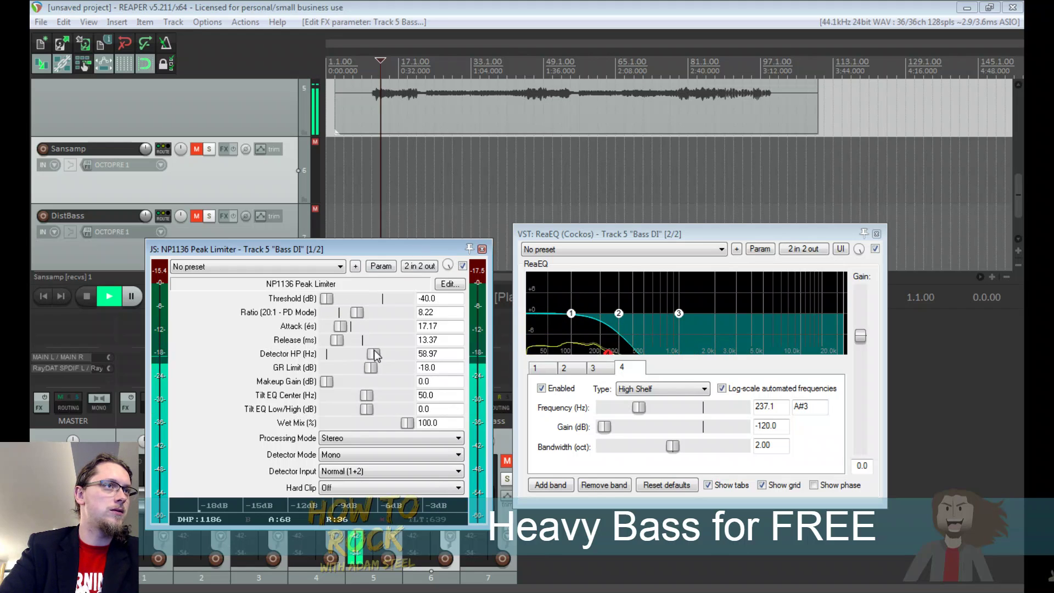
pyautogui.moveTo(374, 354)
pyautogui.mouseDown()
pyautogui.moveTo(344, 351)
pyautogui.moveTo(372, 355)
pyautogui.mouseUp()
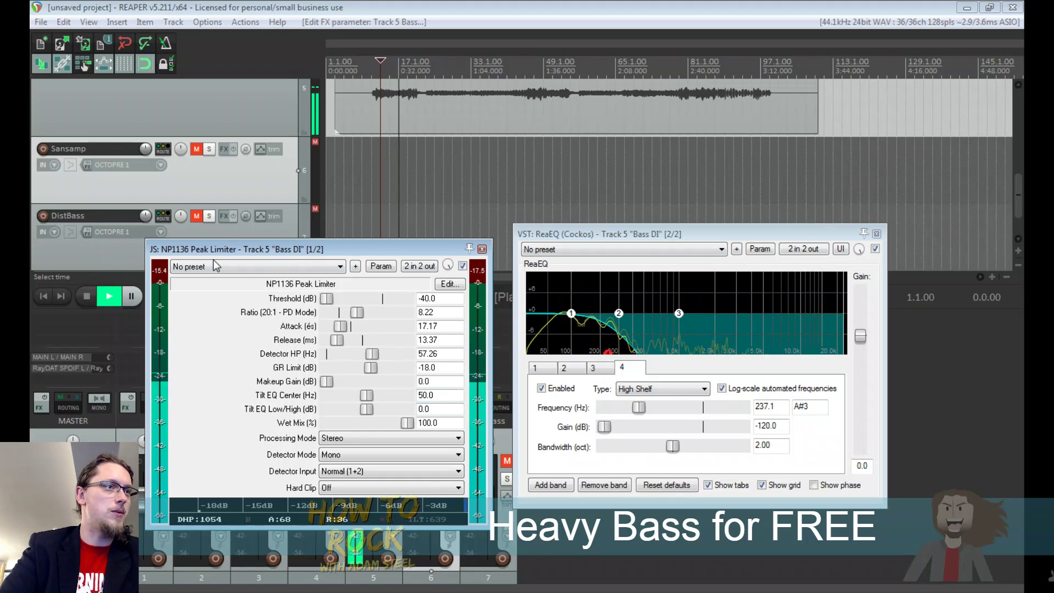
# Place the edit cursor at bar 47 and set the limiter's detector HP to 56.4 Hz, GR limit -40 dB, makeup gain 5.12 dB and processing mode Mono
pyautogui.click(405, 191)
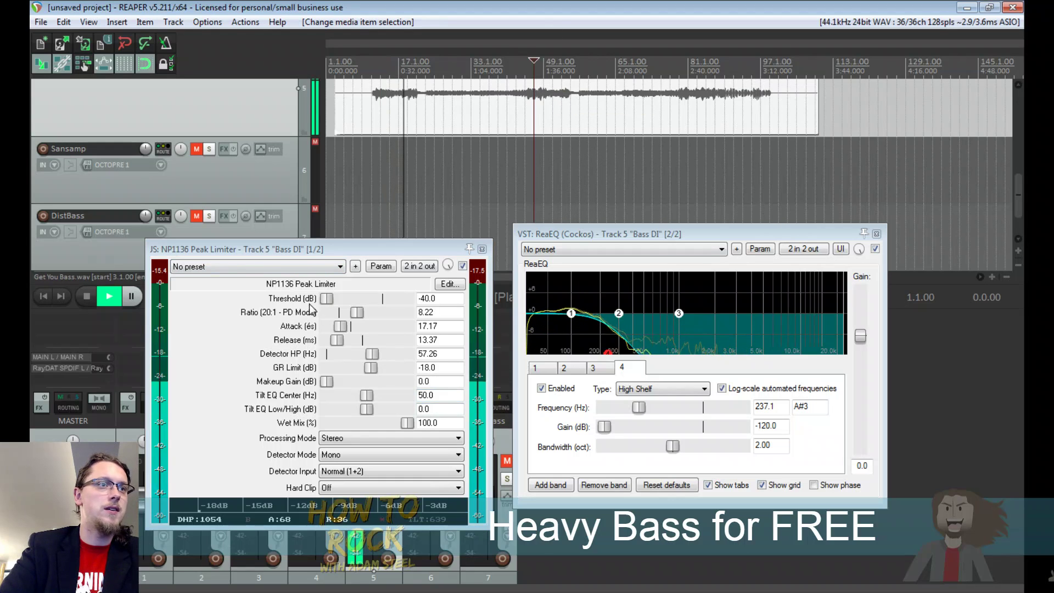
pyautogui.moveTo(374, 350); pyautogui.dragTo(362, 404)
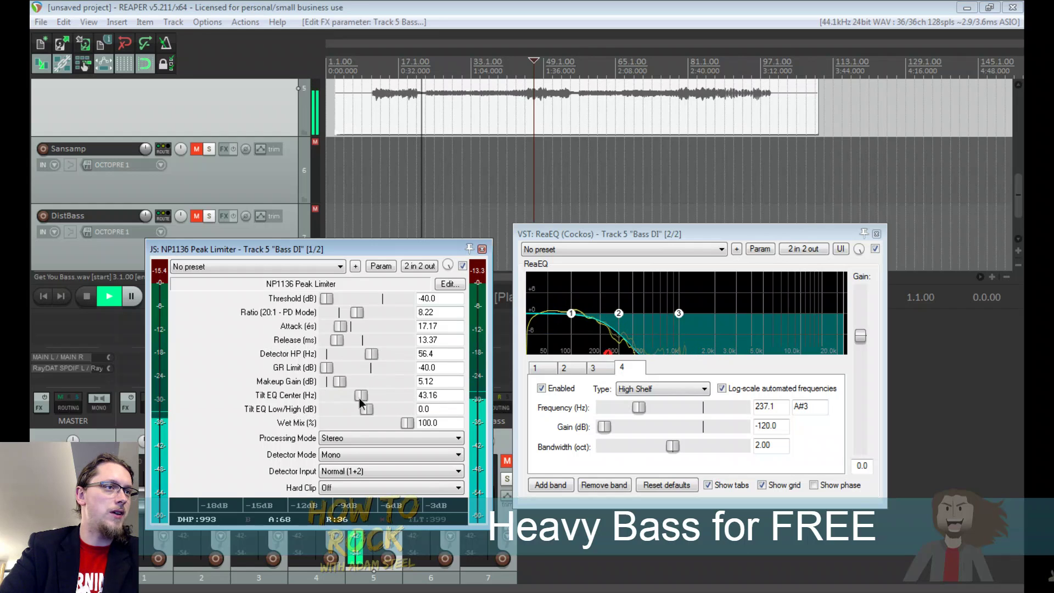
pyautogui.click(337, 439)
pyautogui.click(335, 455)
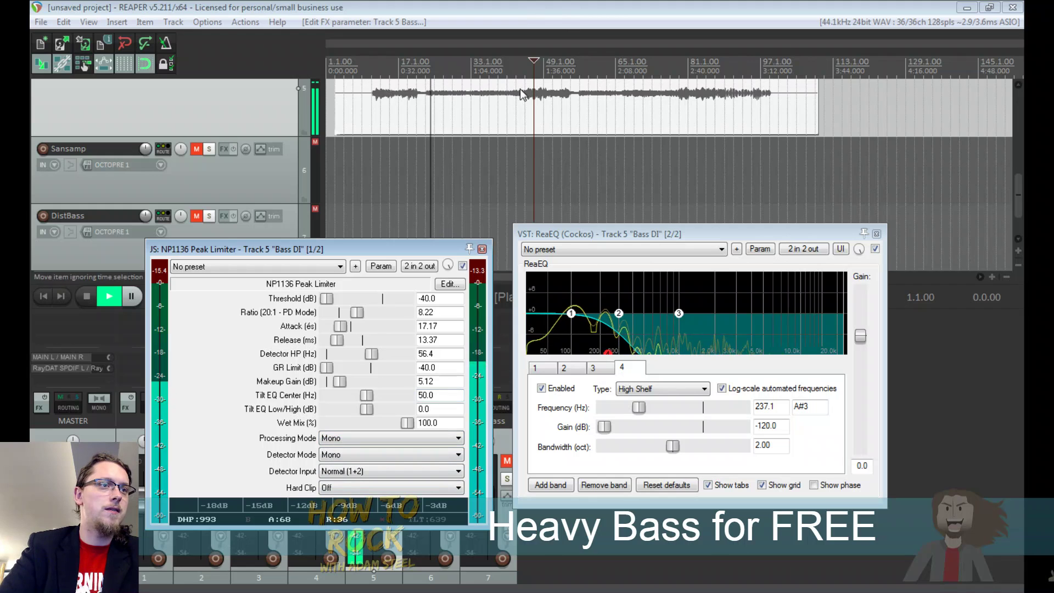
pyautogui.scroll(2, 761, 178)
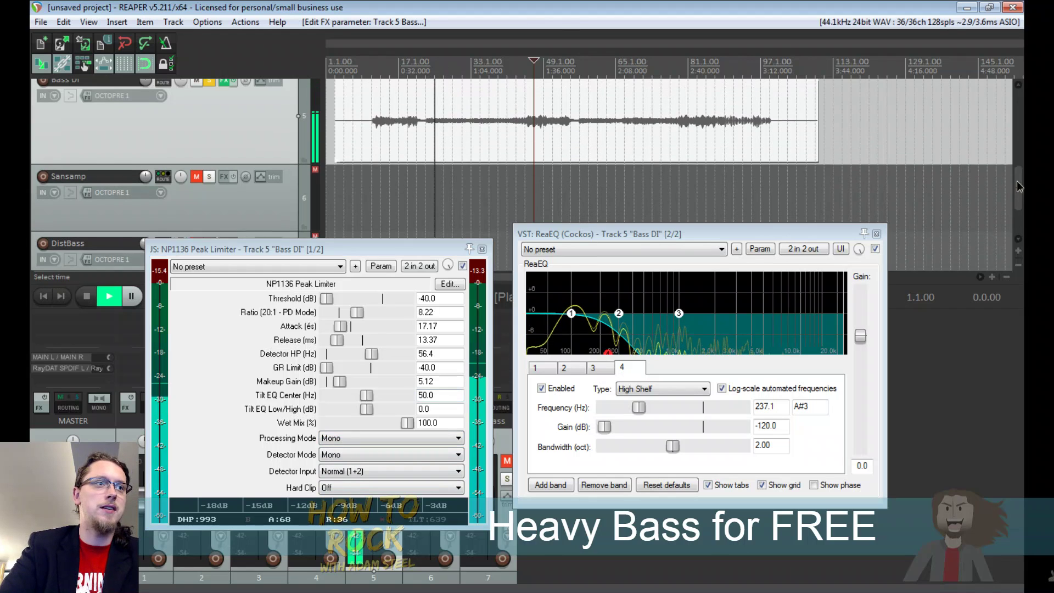
pyautogui.moveTo(263, 248); pyautogui.dragTo(664, 244)
pyautogui.press('space')
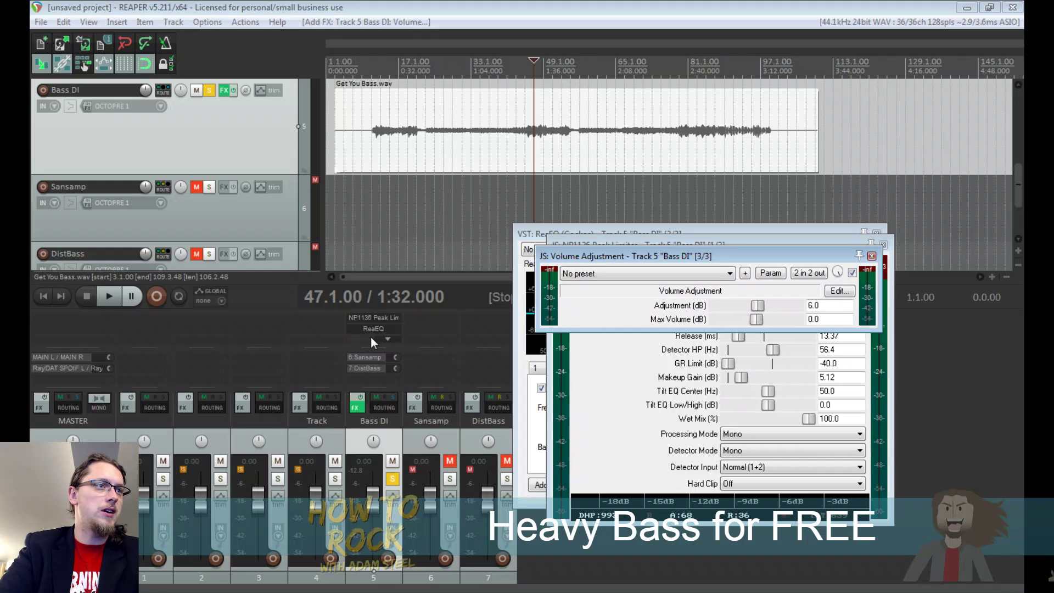
# Move Volume Adjustment to the start of the Bass DI effects chain and set its adjustment to 13 dB during playback
pyautogui.scroll(-1, 374, 337)
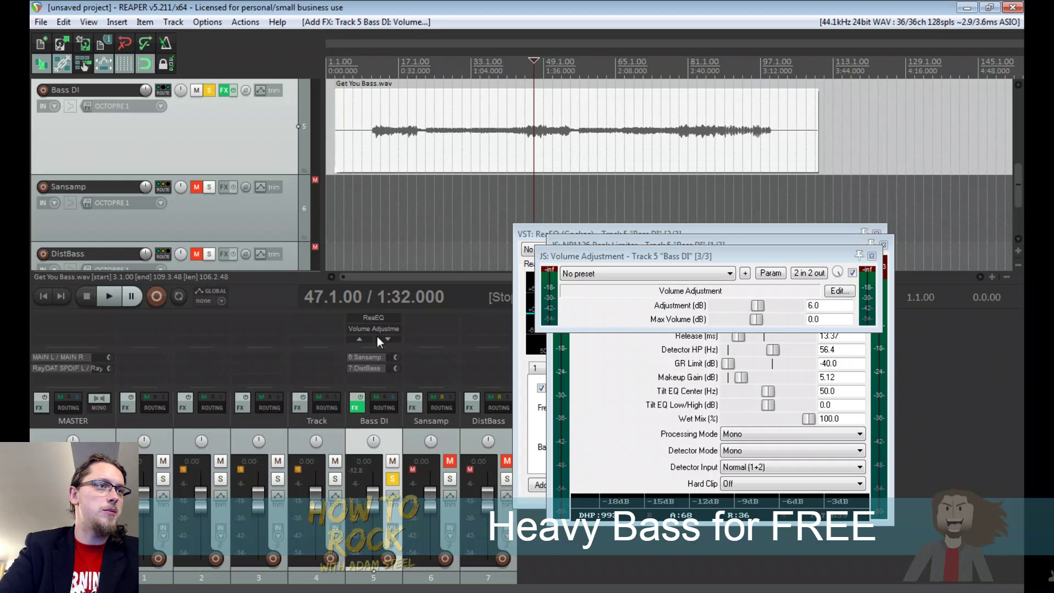
pyautogui.click(365, 338)
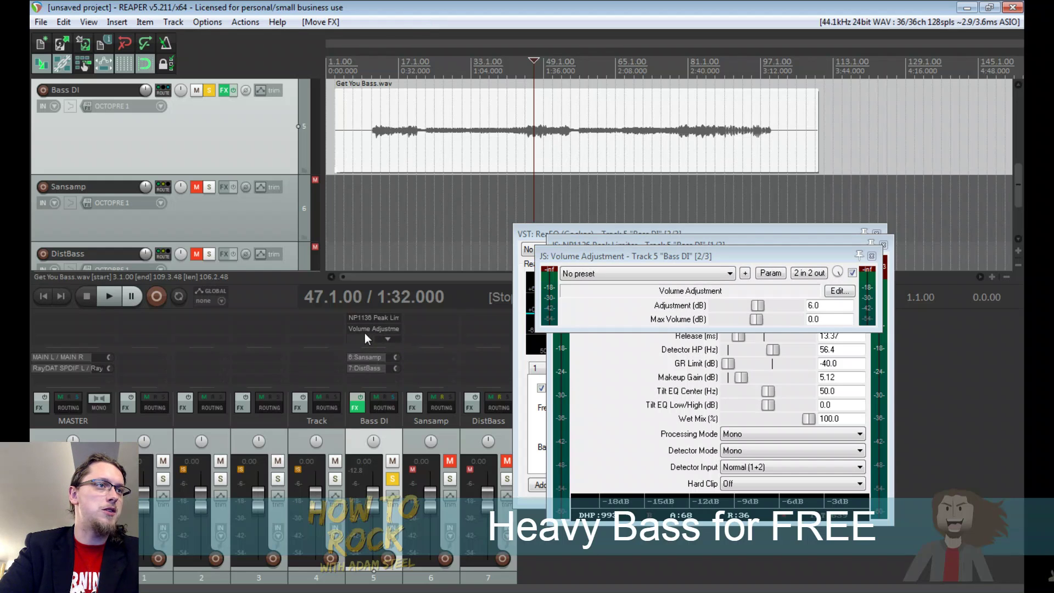
pyautogui.moveTo(364, 331); pyautogui.dragTo(365, 319)
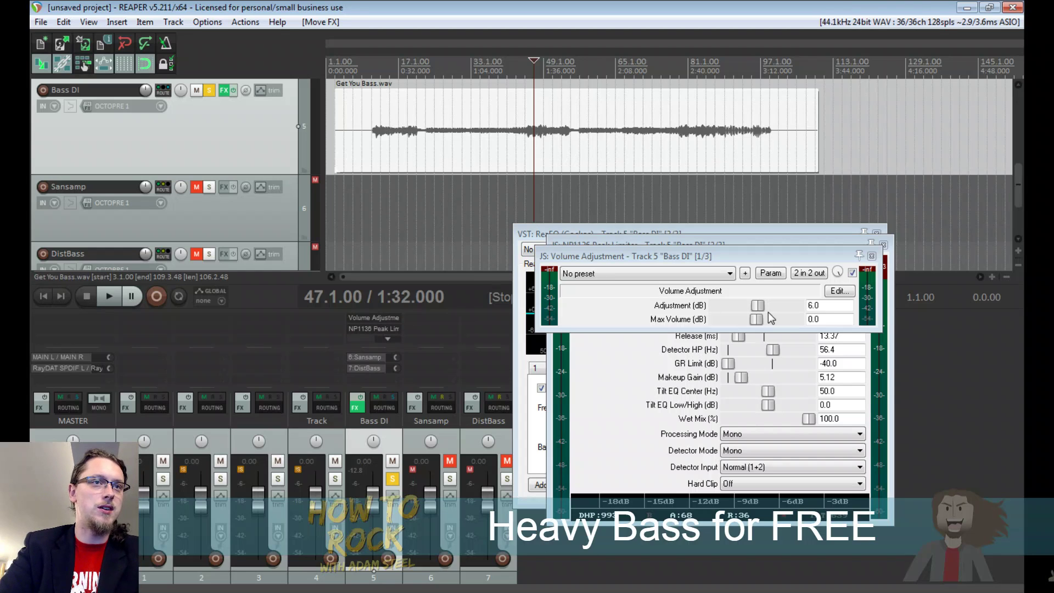
pyautogui.press('space')
pyautogui.moveTo(759, 309); pyautogui.dragTo(762, 308)
pyautogui.moveTo(759, 250); pyautogui.dragTo(618, 252)
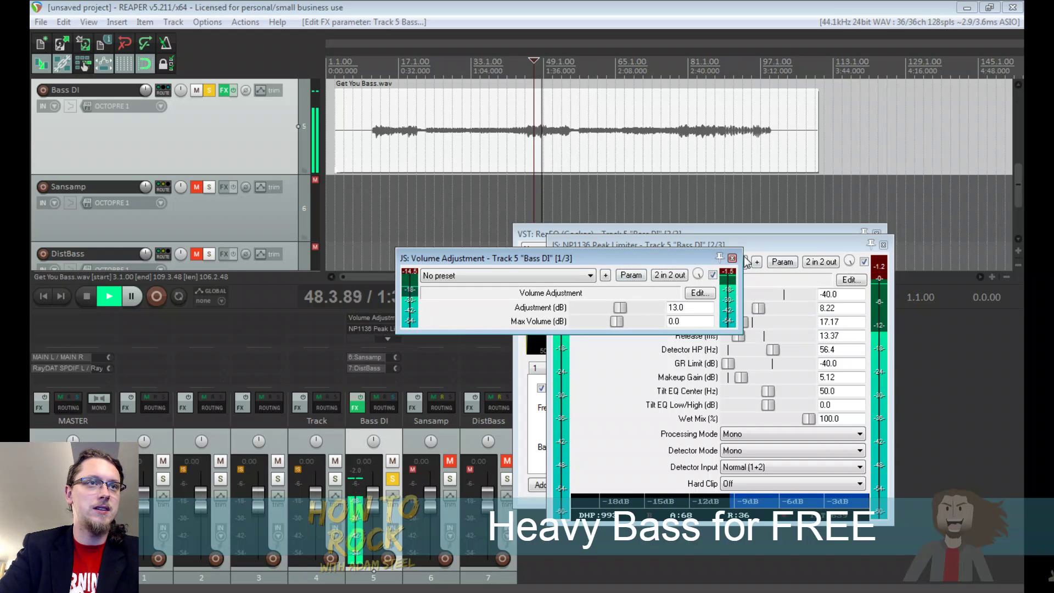
pyautogui.click(732, 257)
# Set the peak limiter's release to 3.11 ms, attack to 35.11 and ratio to 5.93, auditioning again from about bar 11
pyautogui.moveTo(721, 244); pyautogui.dragTo(542, 264)
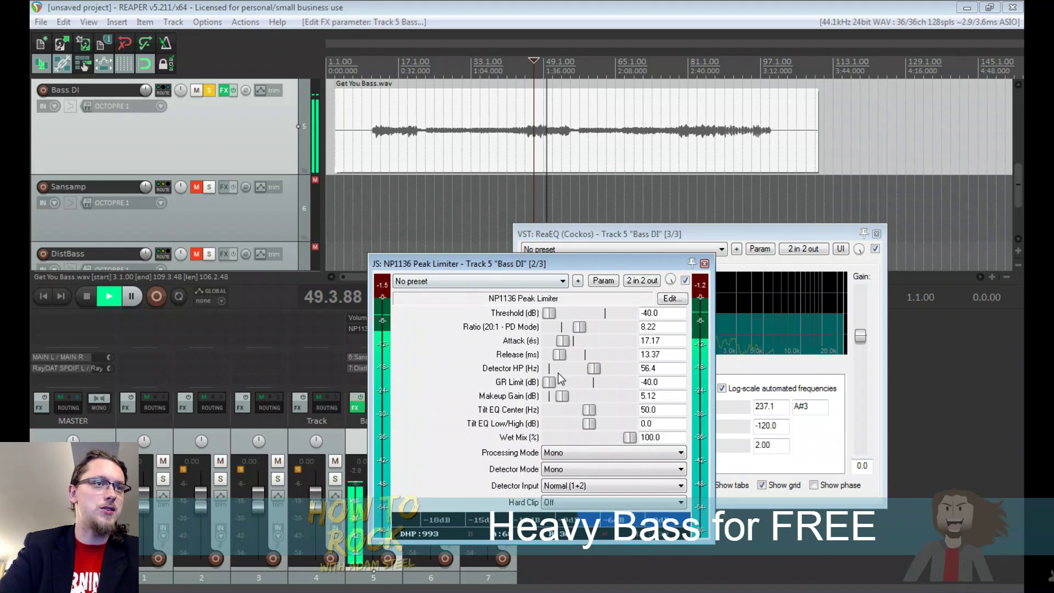
pyautogui.moveTo(557, 357); pyautogui.dragTo(579, 343)
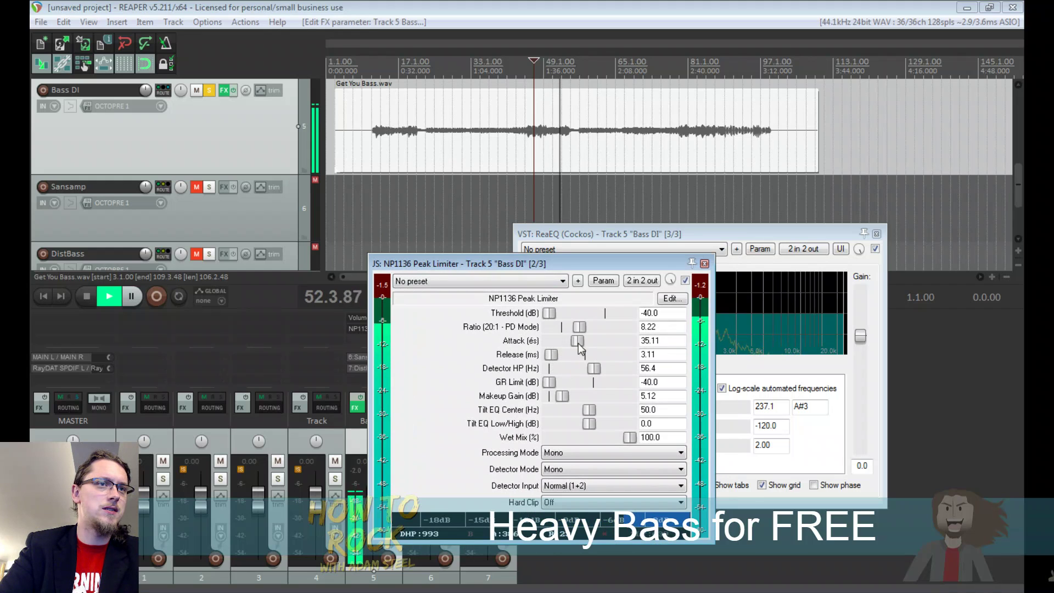
pyautogui.moveTo(575, 268); pyautogui.dragTo(514, 265)
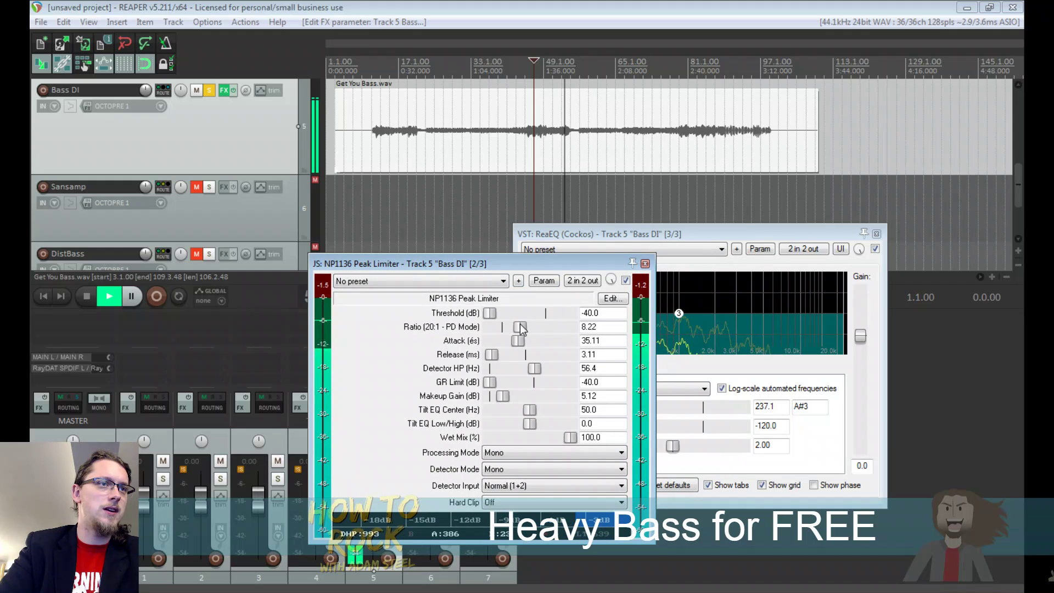
pyautogui.moveTo(519, 325); pyautogui.dragTo(508, 324)
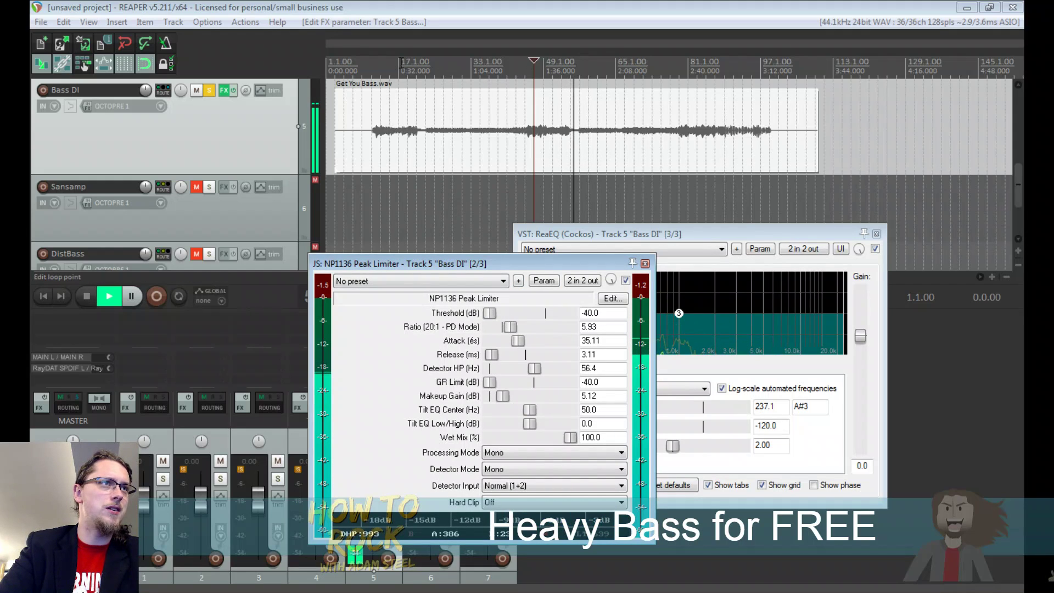
pyautogui.click(372, 62)
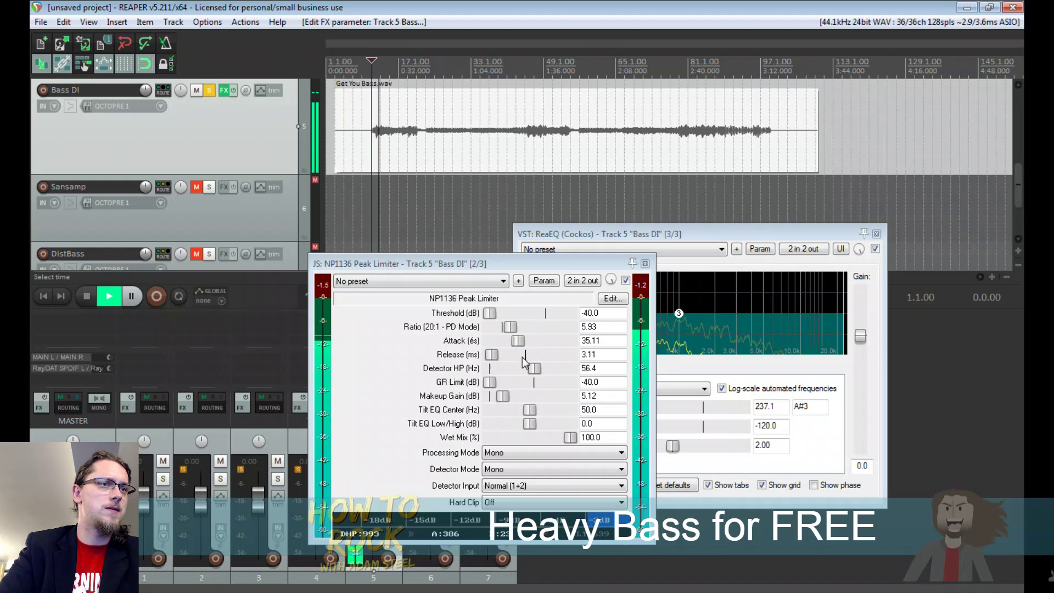
# Lower the frequency of ReaEQ's high shelf band 4 to 163.7 Hz at -120 dB gain and arrange the plugin windows side by side
pyautogui.moveTo(686, 229); pyautogui.dragTo(705, 236)
pyautogui.click(629, 360)
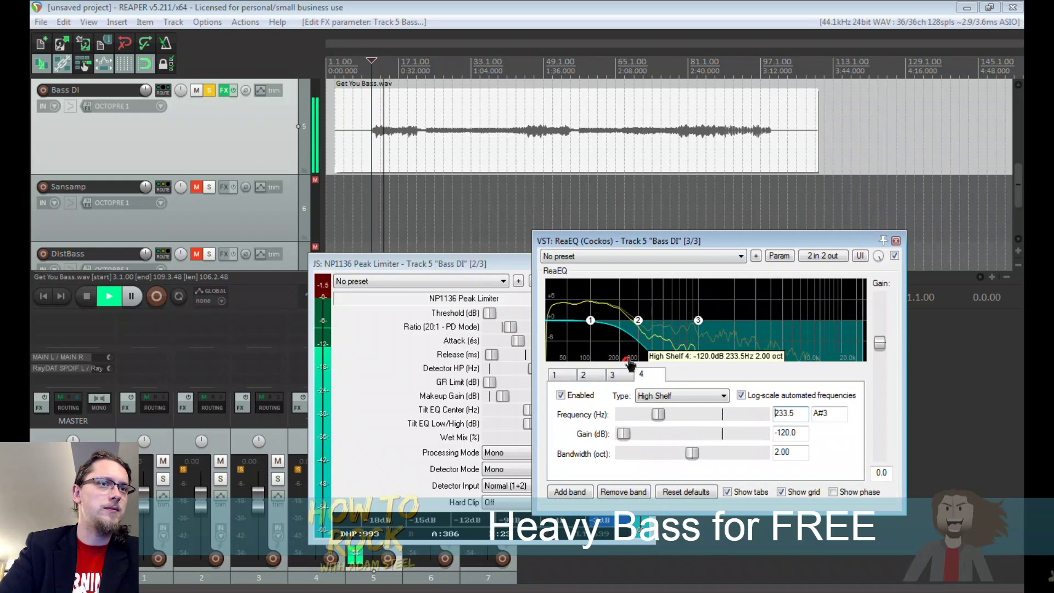
pyautogui.moveTo(629, 363); pyautogui.dragTo(614, 378)
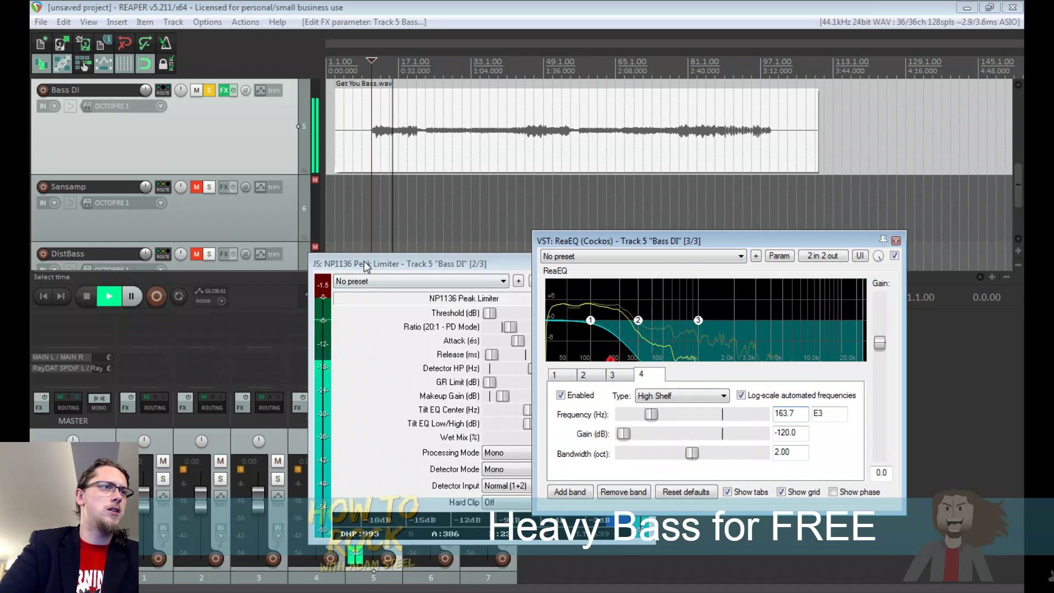
pyautogui.moveTo(365, 266); pyautogui.dragTo(755, 264)
pyautogui.moveTo(605, 238); pyautogui.dragTo(579, 217)
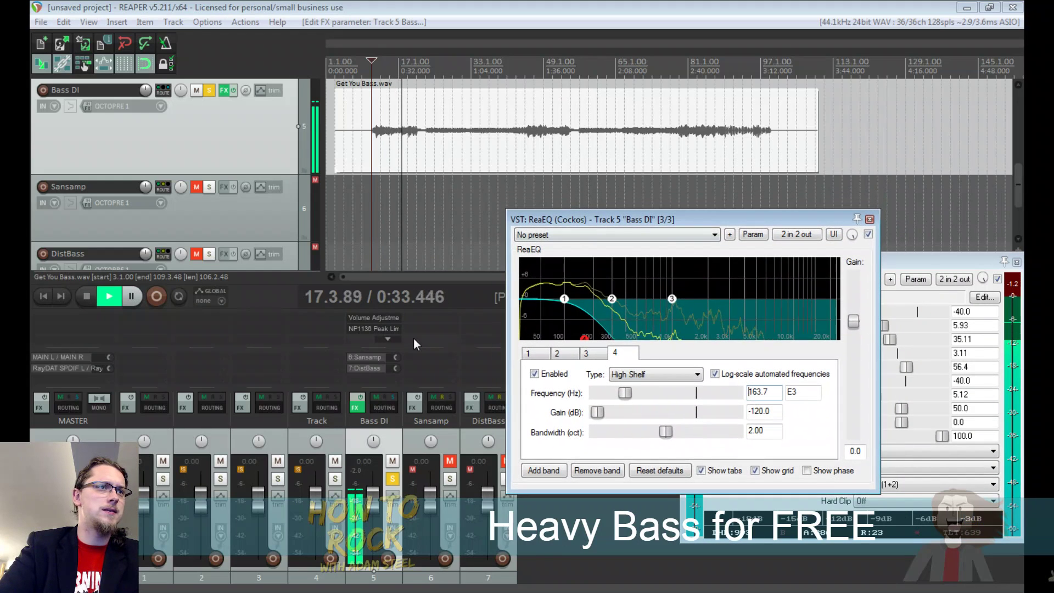
# Try ReaEQ ahead of the NP1136 Peak Limiter on Bass DI during playback, and return the limiter to its place before ReaEQ
pyautogui.press('space')
pyautogui.click(388, 339)
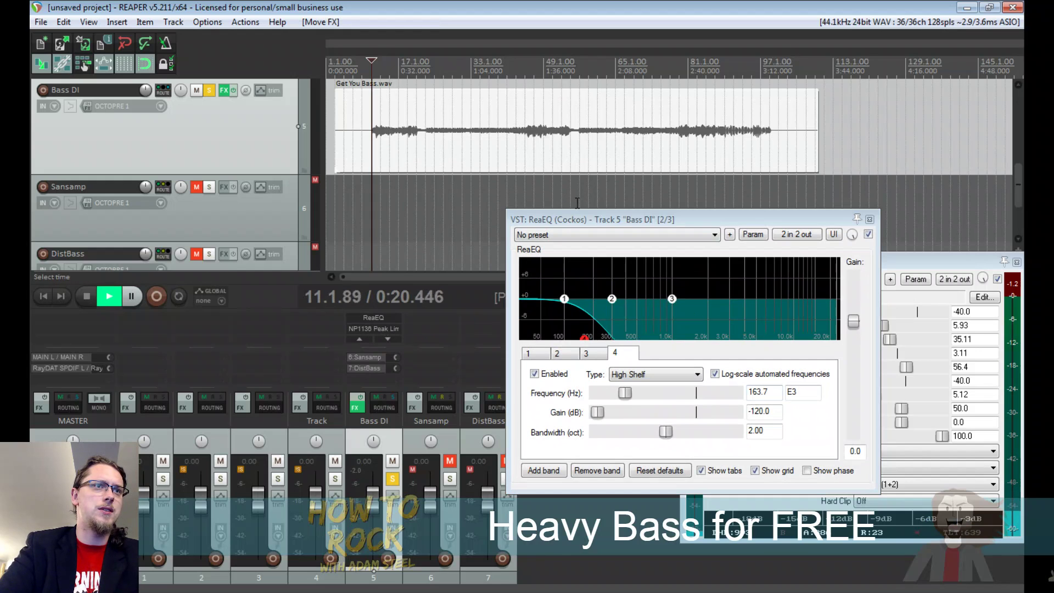
pyautogui.click(907, 262)
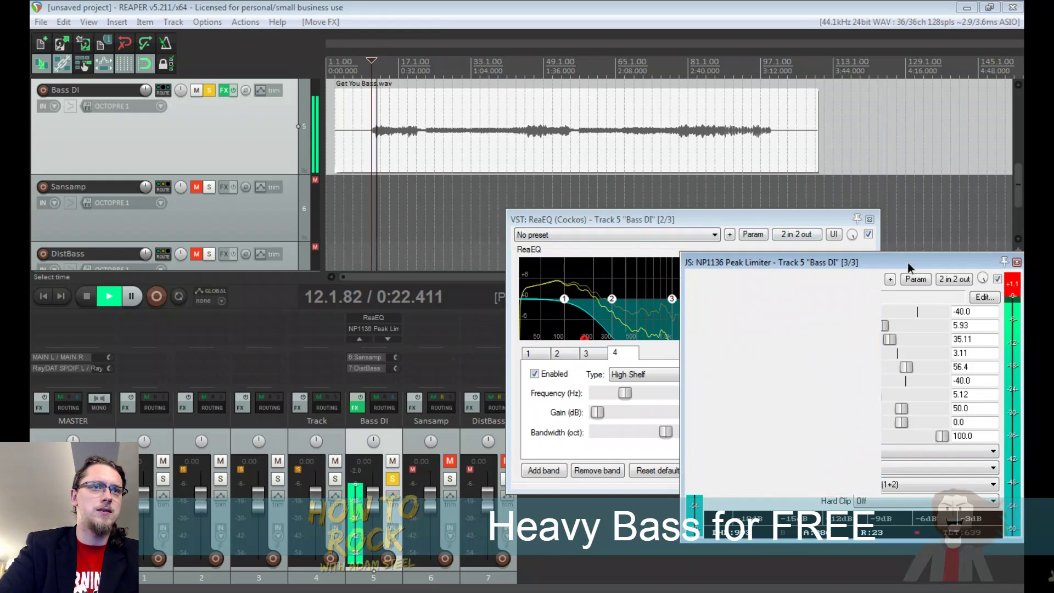
pyautogui.moveTo(907, 262); pyautogui.dragTo(872, 273)
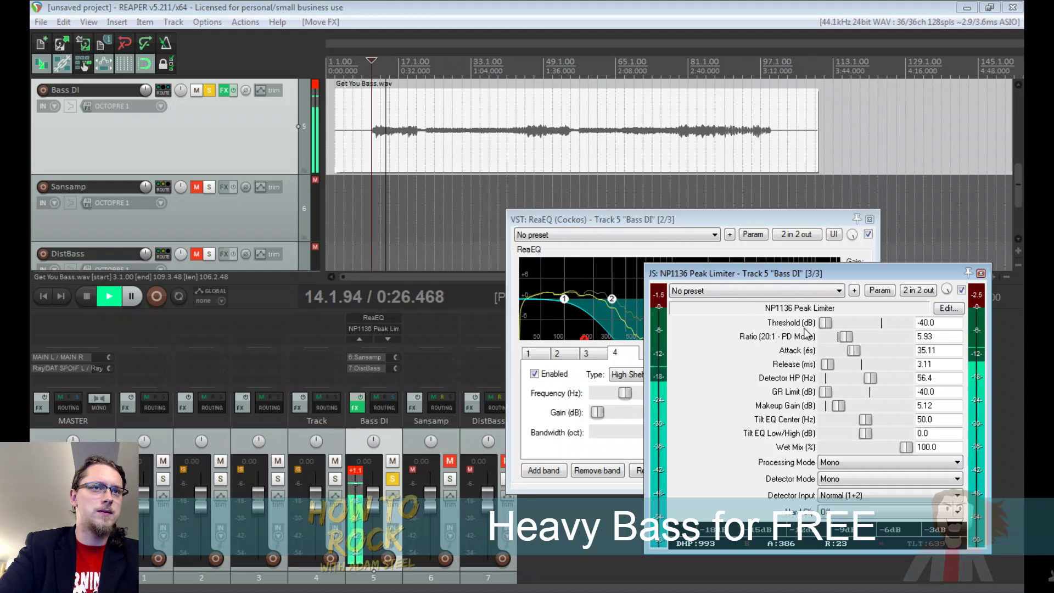
pyautogui.press('space')
pyautogui.moveTo(373, 328); pyautogui.dragTo(373, 319)
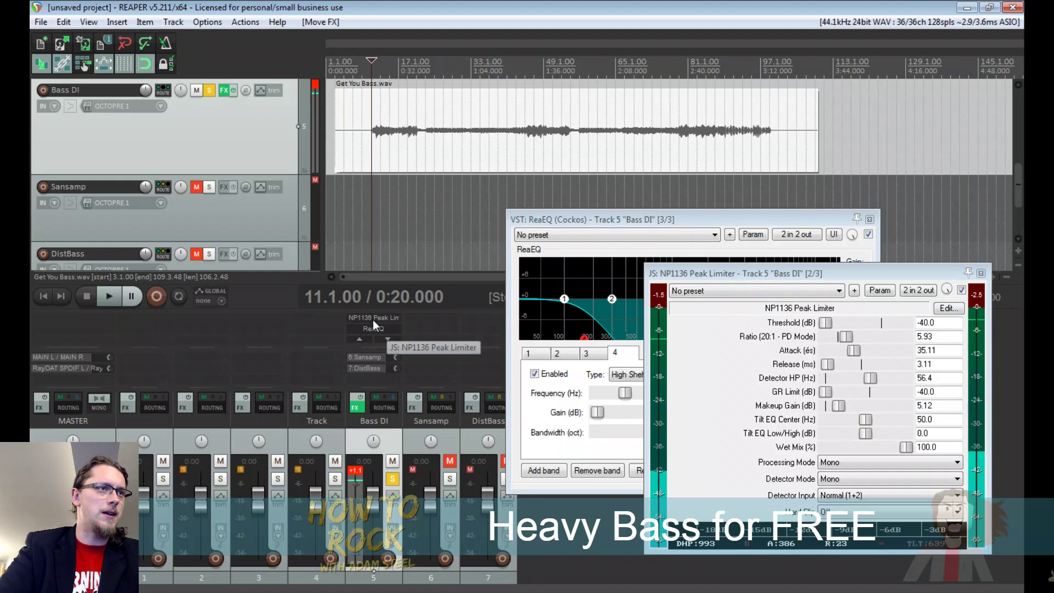
# Set the peak limiter's makeup gain to 0.0 dB, auditioning Bass DI before and after, and reset its peak indicator
pyautogui.press('space')
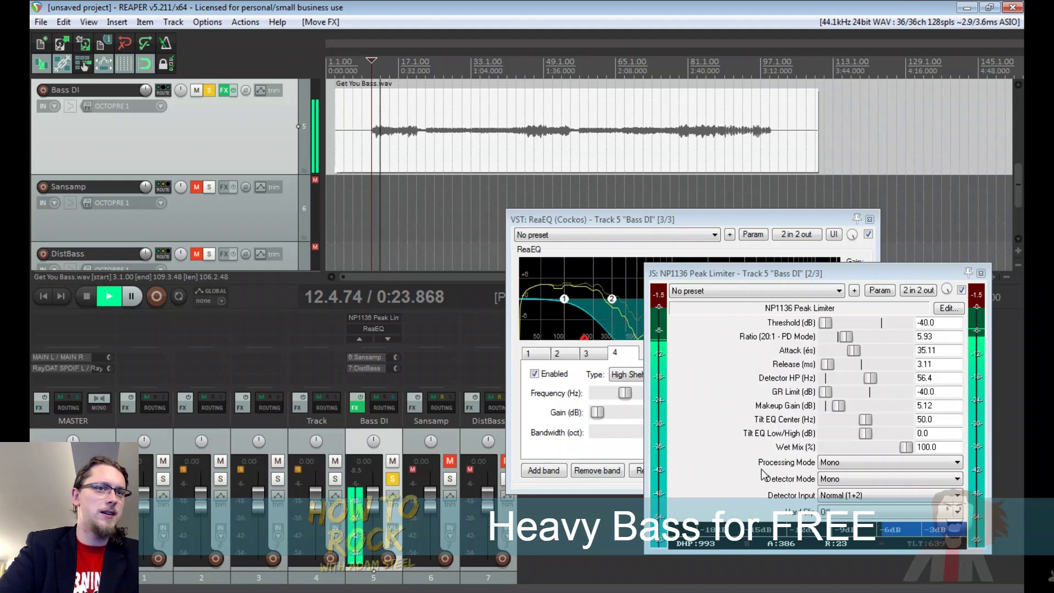
pyautogui.press('space')
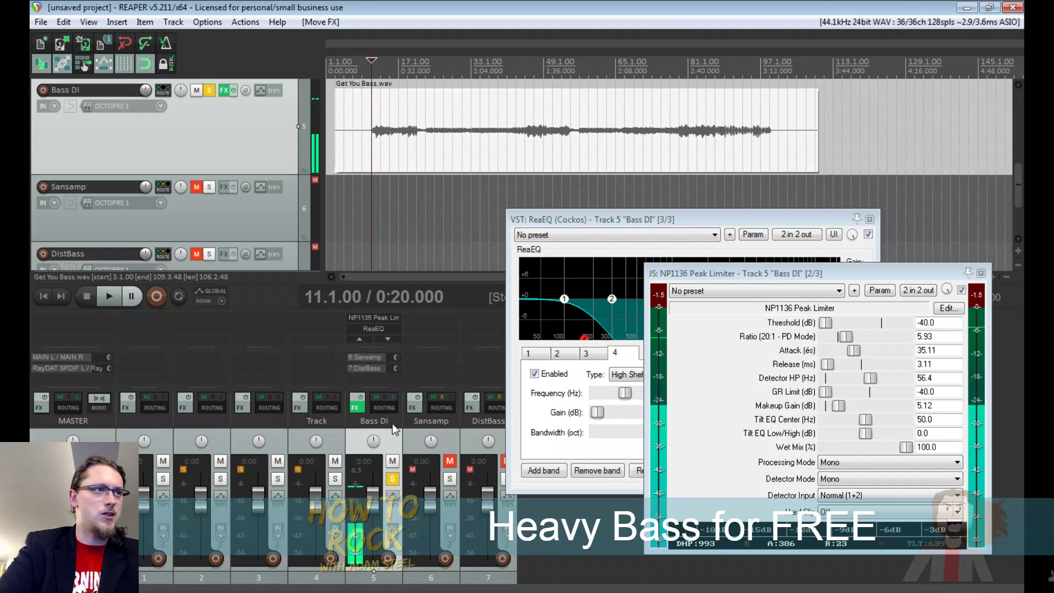
pyautogui.moveTo(834, 406); pyautogui.dragTo(818, 410)
pyautogui.press('space')
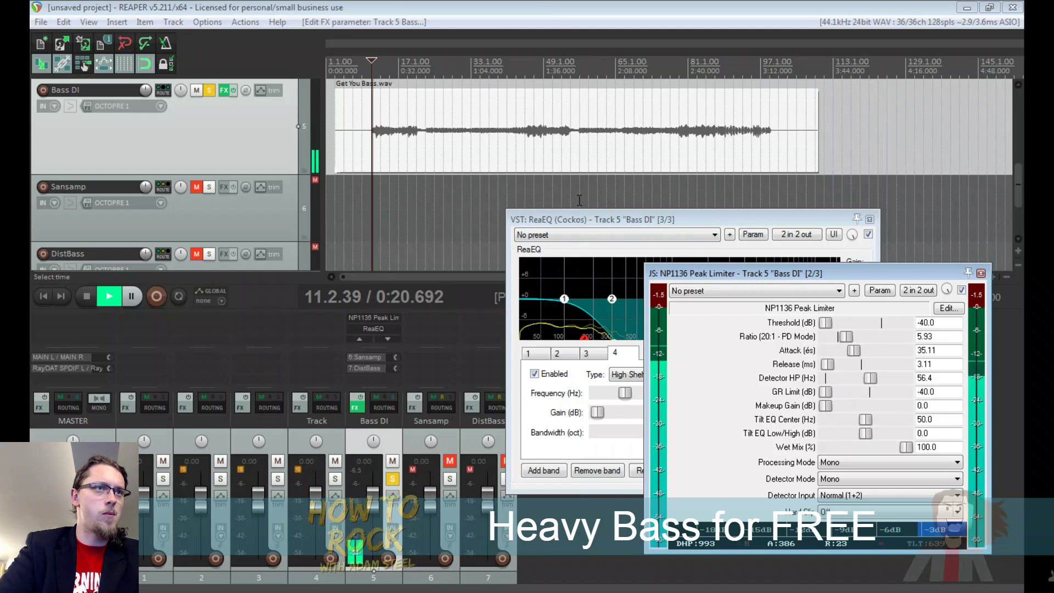
pyautogui.click(354, 476)
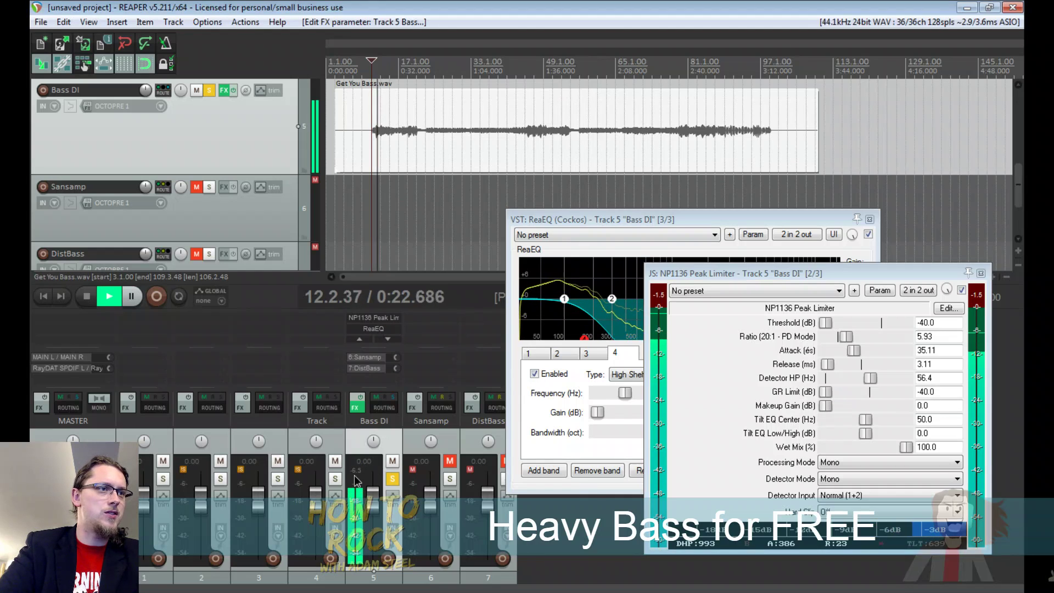
# Reopen the Bass DI track's NP1136 Peak Limiter, ReaEQ and Volume Adjustment during playback to check their settings
pyautogui.click(377, 318)
pyautogui.click(374, 318)
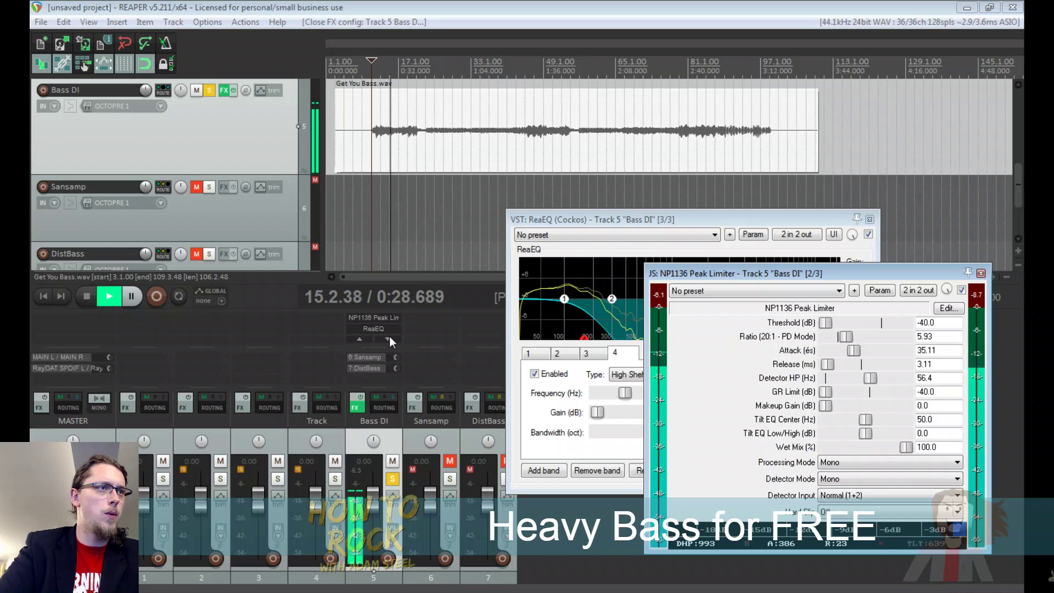
pyautogui.moveTo(361, 317); pyautogui.dragTo(370, 328)
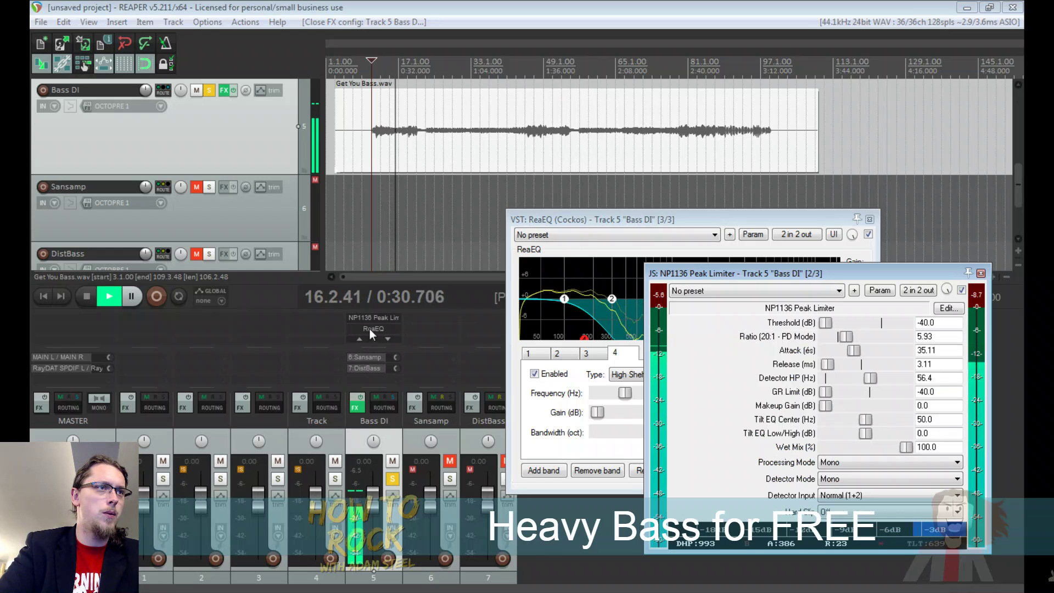
pyautogui.click(369, 329)
pyautogui.click(370, 329)
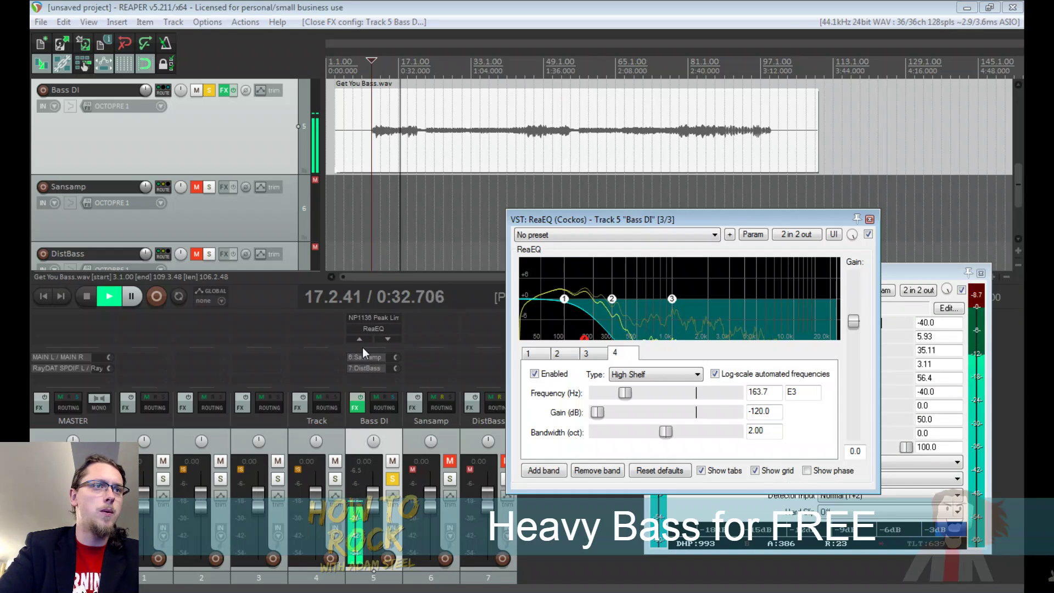
pyautogui.click(364, 341)
pyautogui.click(365, 318)
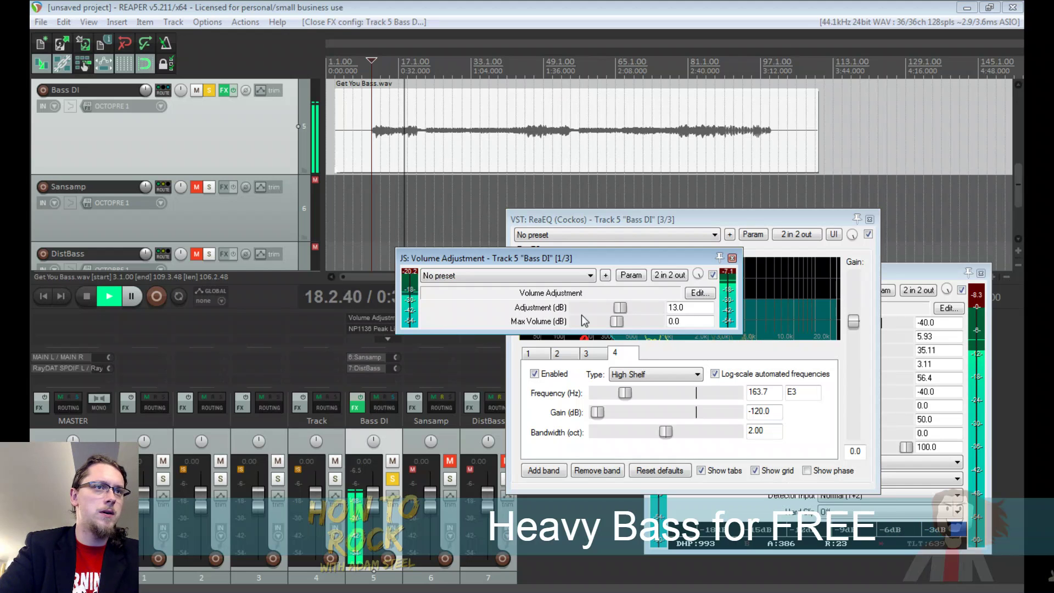
# Close the Volume Adjustment, ReaEQ and peak limiter windows and stop playback
pyautogui.click(747, 253)
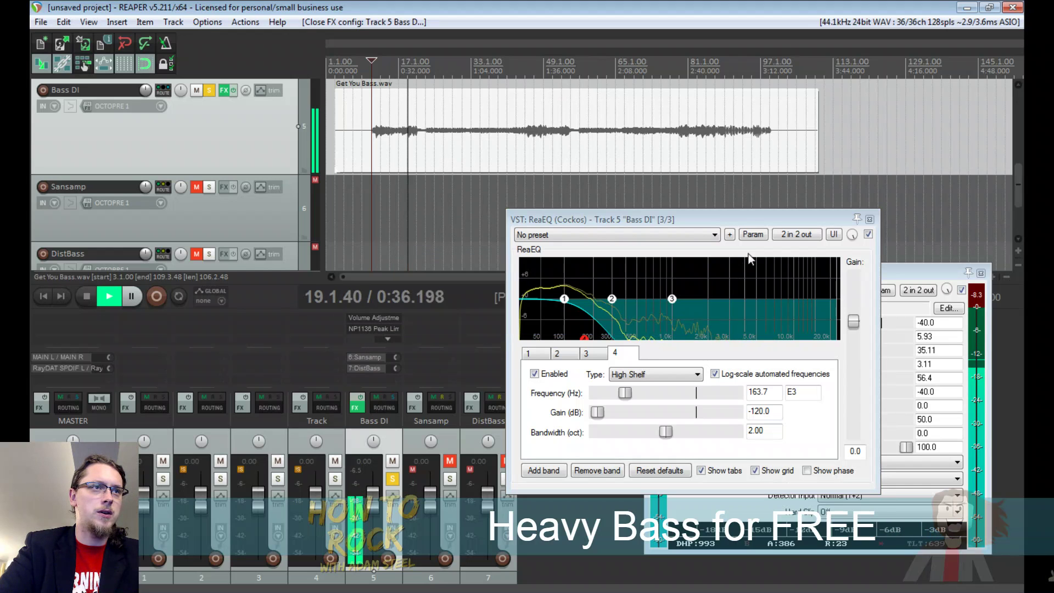
pyautogui.click(869, 219)
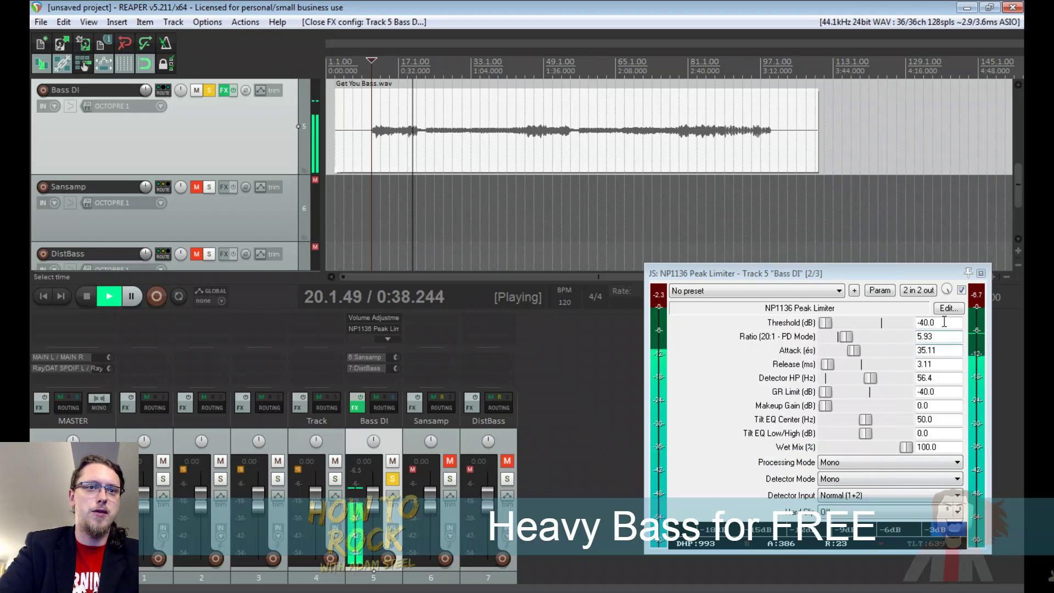
pyautogui.click(981, 273)
pyautogui.press('space')
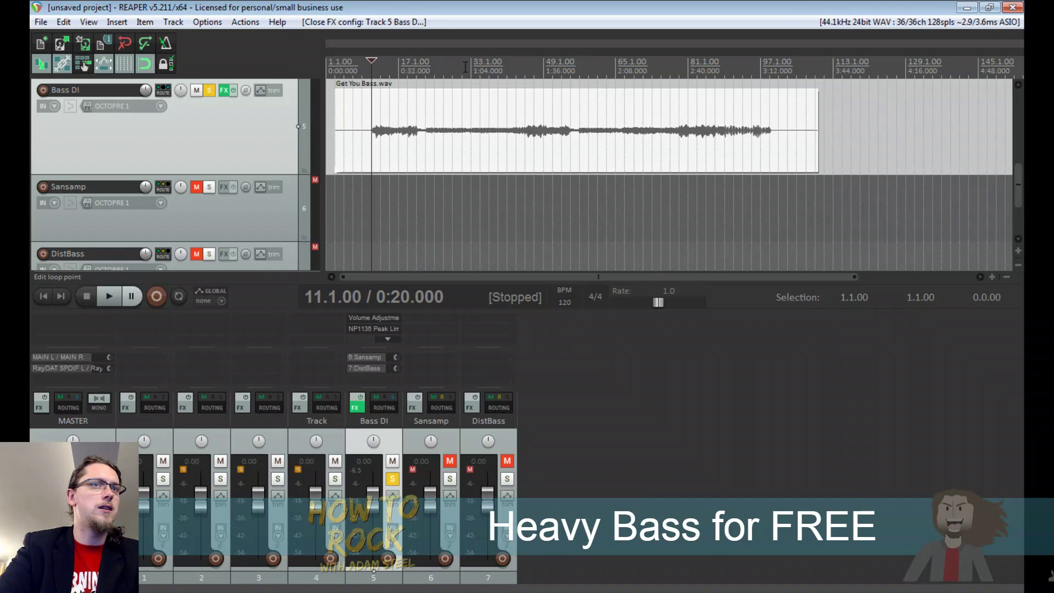
# Solo Sansamp instead of Bass DI with the edit cursor at bar 31, and add TSE BOD v2 to the Sansamp track
pyautogui.click(465, 101)
pyautogui.click(450, 478)
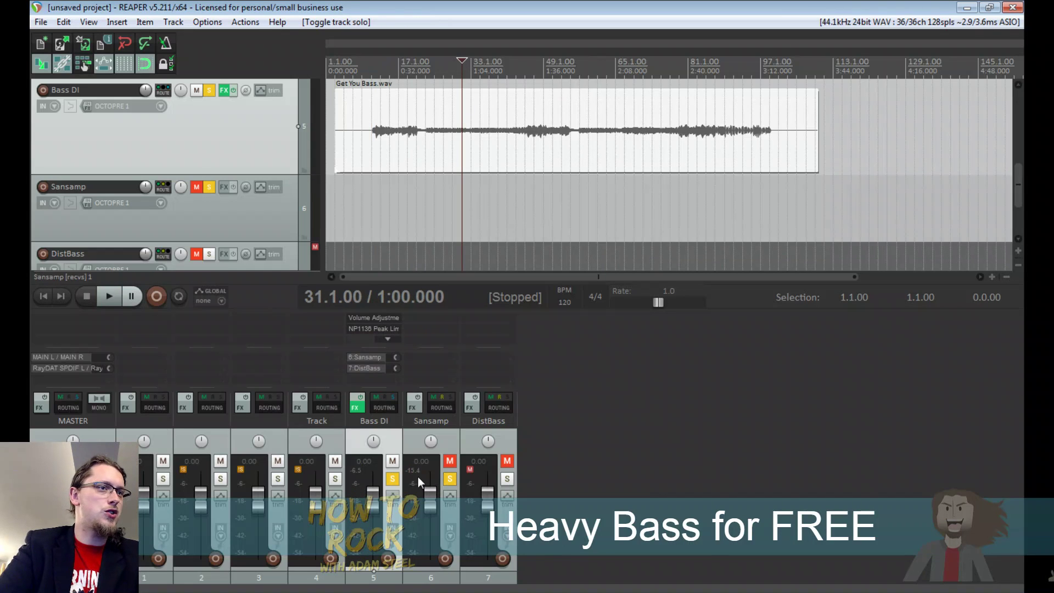
pyautogui.click(393, 478)
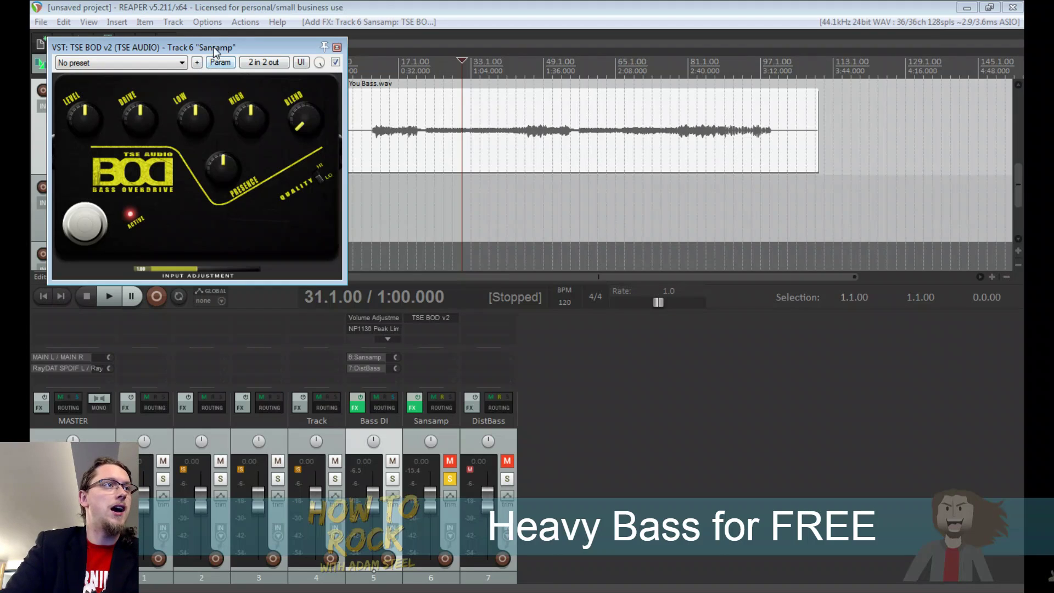
pyautogui.moveTo(213, 47); pyautogui.dragTo(752, 265)
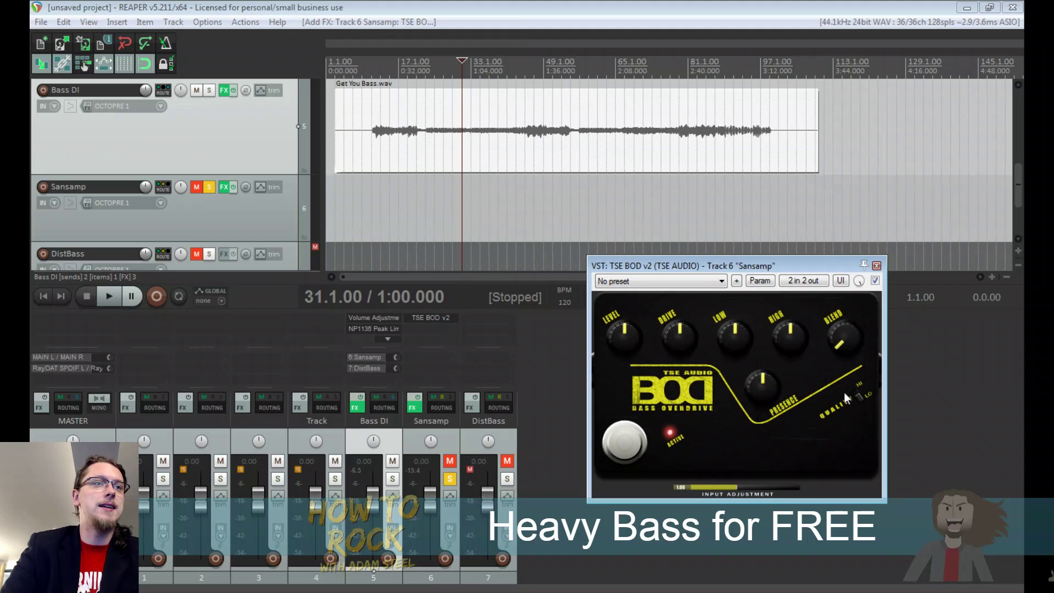
# Switch TSE BOD v2's quality to HI, raise presence to about half past one, and audition Sansamp while briefly muting Bass DI
pyautogui.click(859, 395)
pyautogui.moveTo(765, 397); pyautogui.dragTo(647, 373)
pyautogui.press('space')
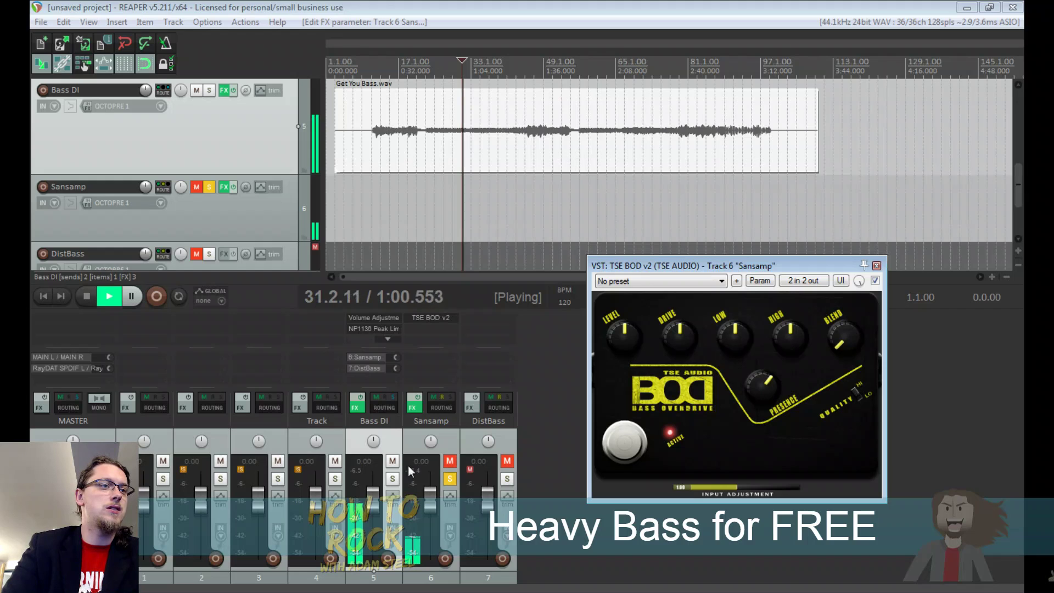
pyautogui.click(393, 460)
pyautogui.click(393, 461)
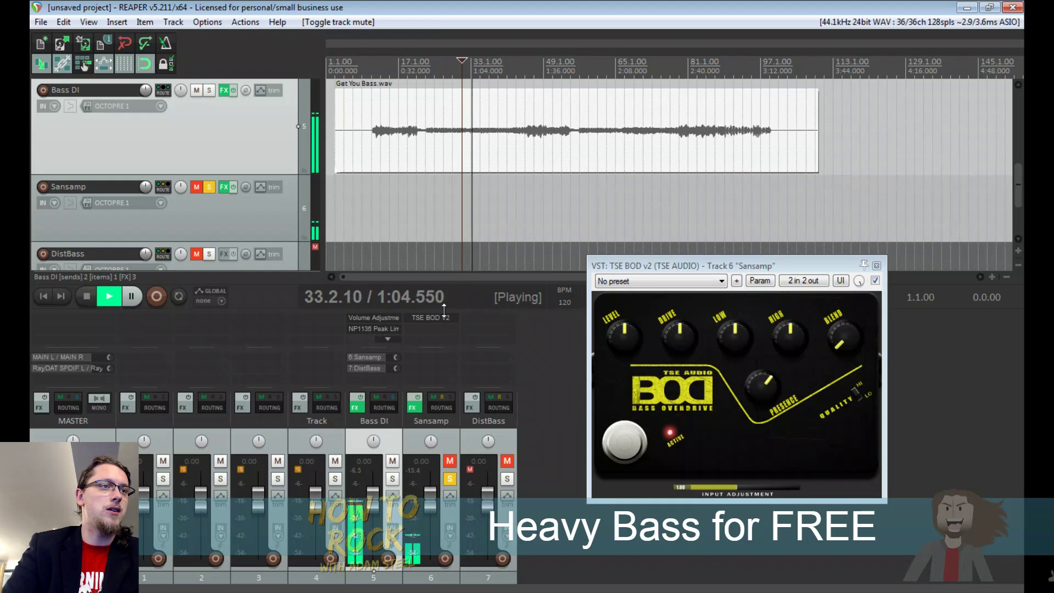
# During playback, raise TSE BOD v2's drive to about four o'clock and its level to about three o'clock
pyautogui.moveTo(632, 342); pyautogui.dragTo(627, 248)
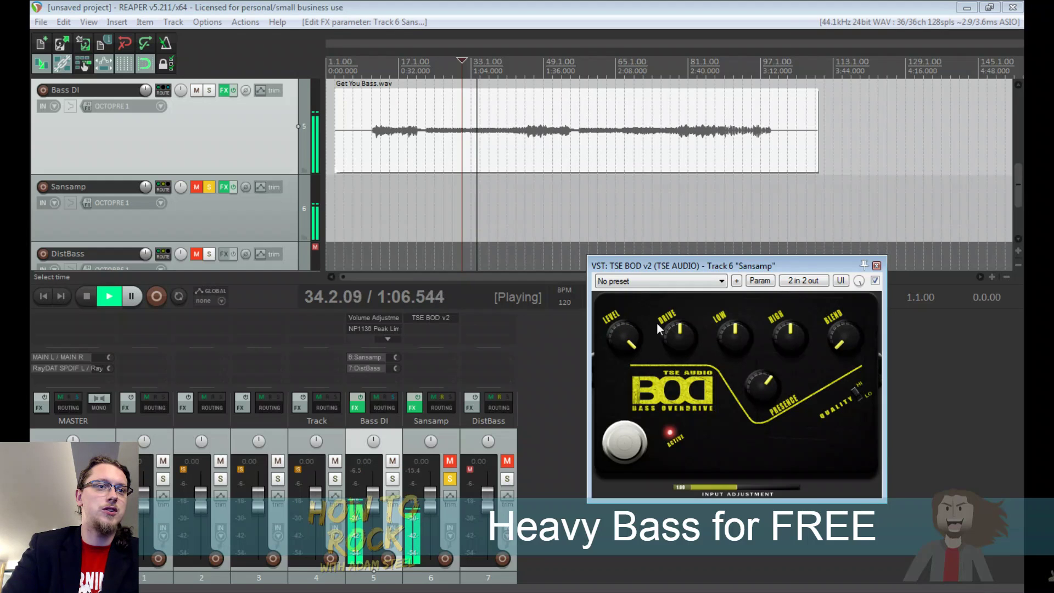
pyautogui.moveTo(678, 340); pyautogui.dragTo(673, 270)
pyautogui.moveTo(616, 328); pyautogui.dragTo(616, 351)
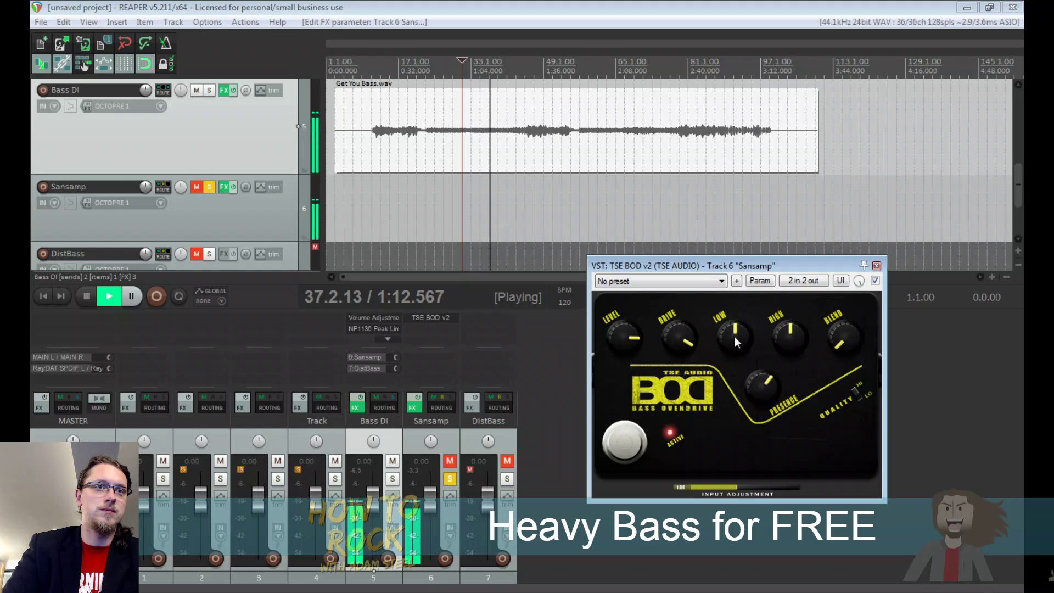
# Raise TSE BOD v2's low and high to between one and two o'clock and its presence to about three o'clock
pyautogui.moveTo(733, 336); pyautogui.dragTo(746, 299)
pyautogui.moveTo(786, 335); pyautogui.dragTo(829, 466)
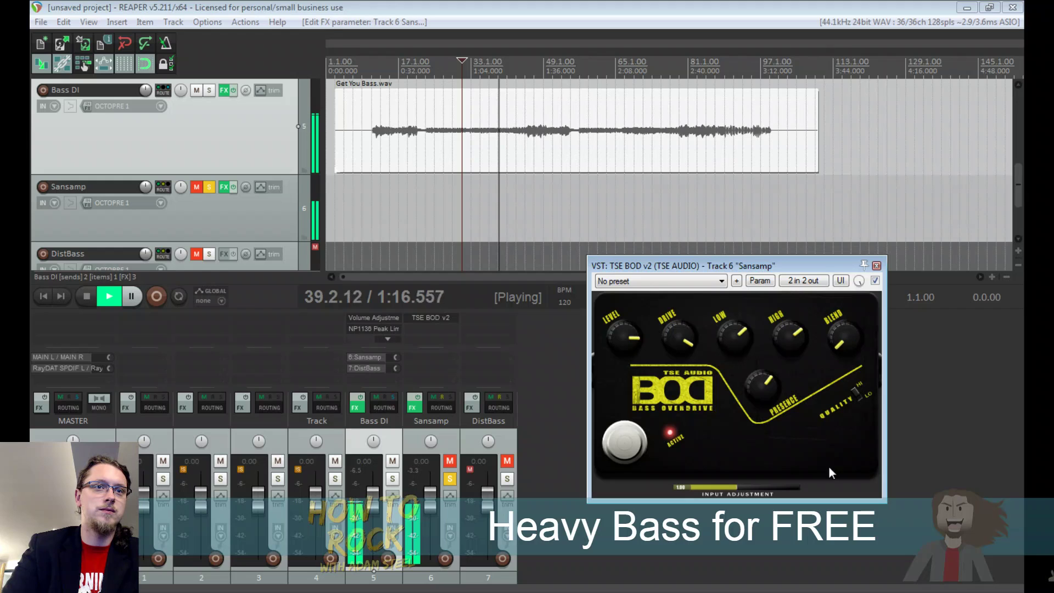
pyautogui.moveTo(765, 373); pyautogui.dragTo(769, 335)
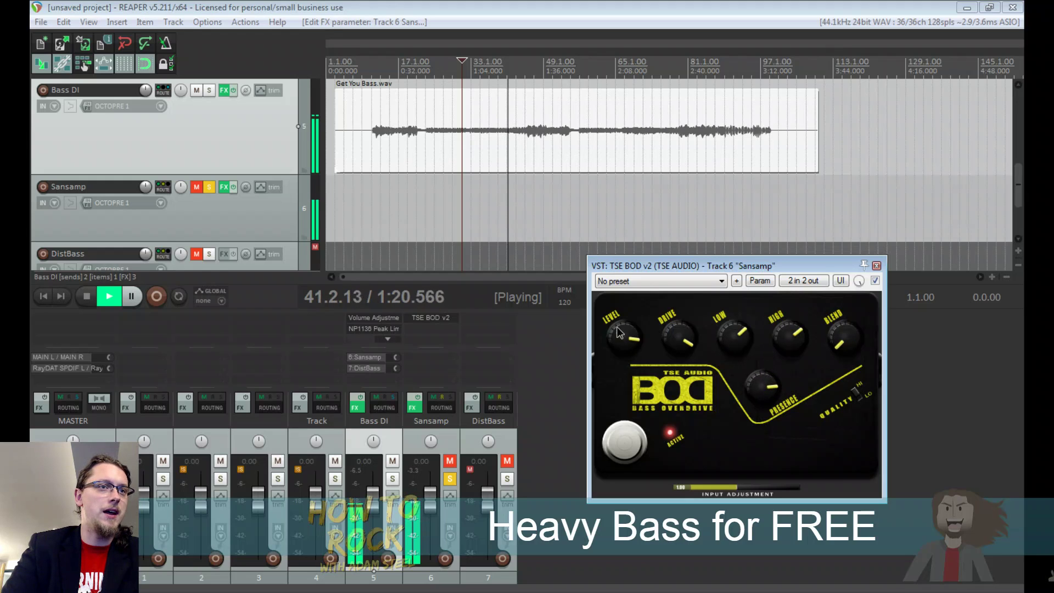
# Lower TSE BOD v2's level to slightly below three o'clock and raise its input adjustment to about 1.16
pyautogui.moveTo(614, 327); pyautogui.dragTo(632, 351)
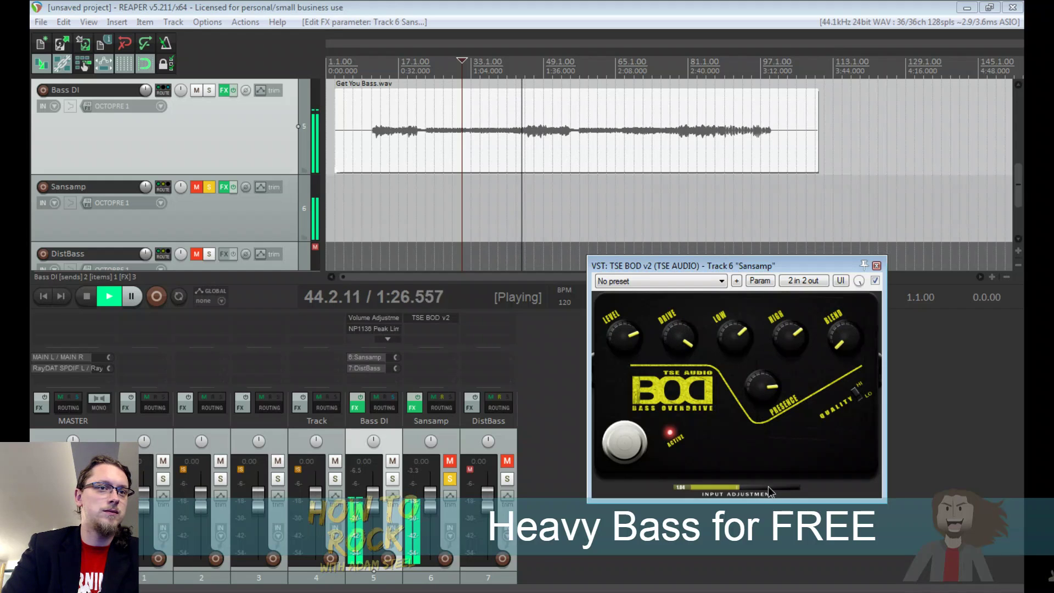
pyautogui.moveTo(745, 486); pyautogui.dragTo(840, 487)
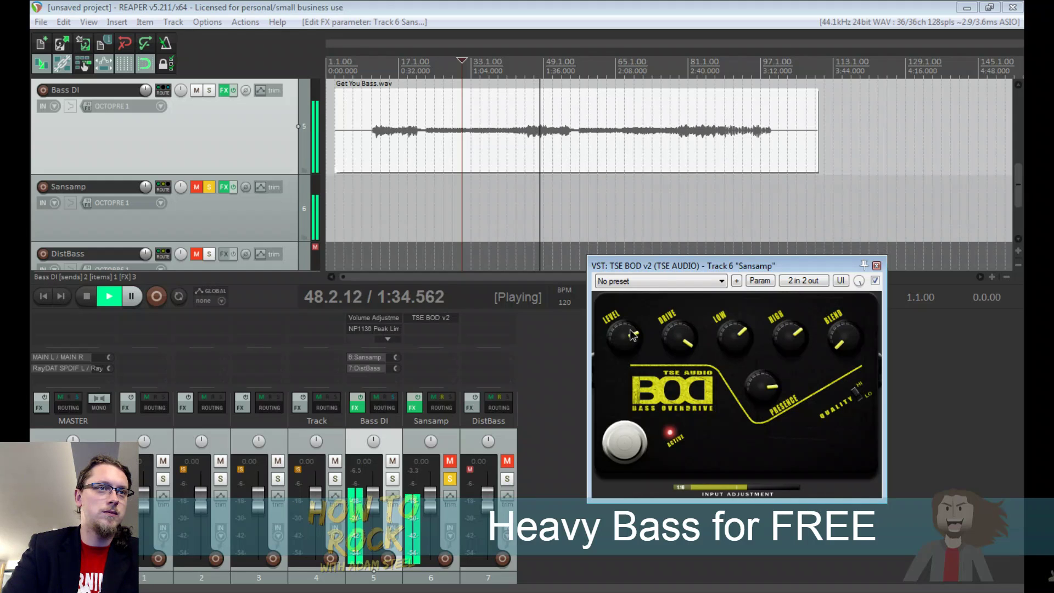
# Solo Bass DI alongside Sansamp, invert the Sansamp track's phase during playback, and stop after listening
pyautogui.click(393, 478)
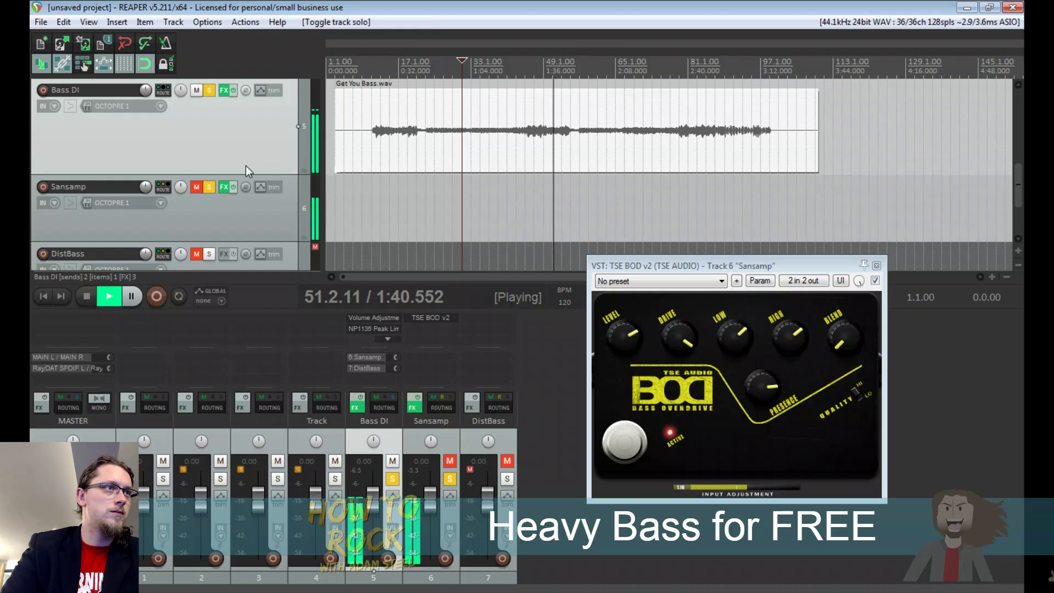
pyautogui.click(246, 187)
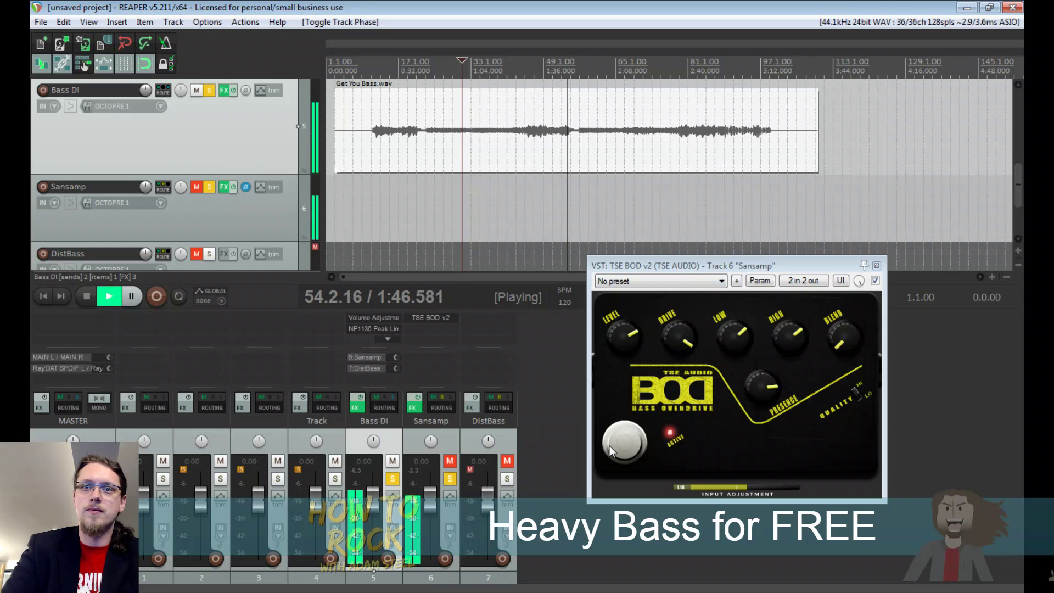
pyautogui.press('space')
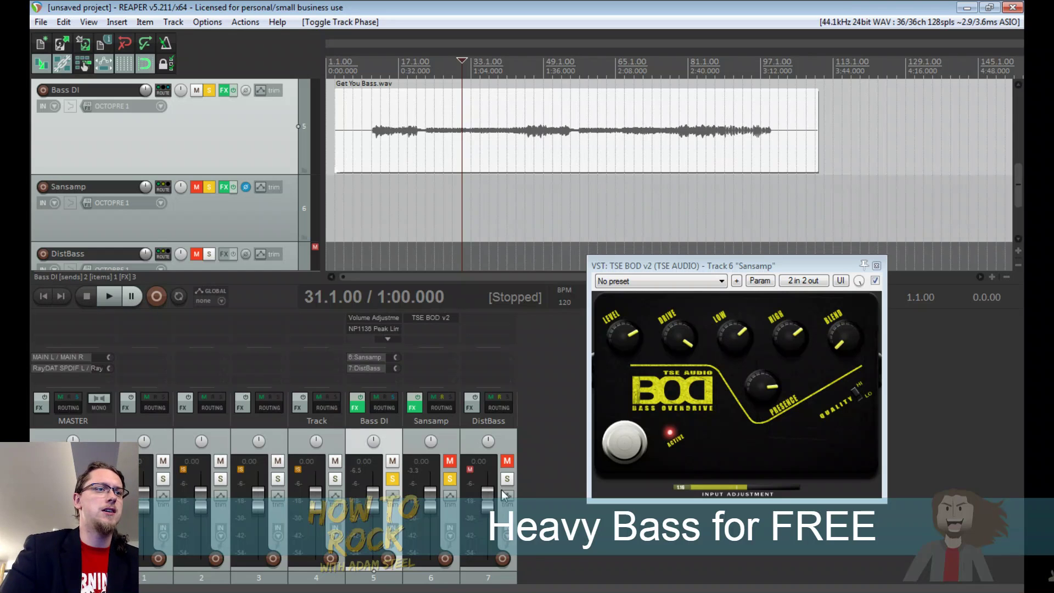
# Unmute the Sansamp track and briefly audition it together with Bass DI from bar 31
pyautogui.click(449, 461)
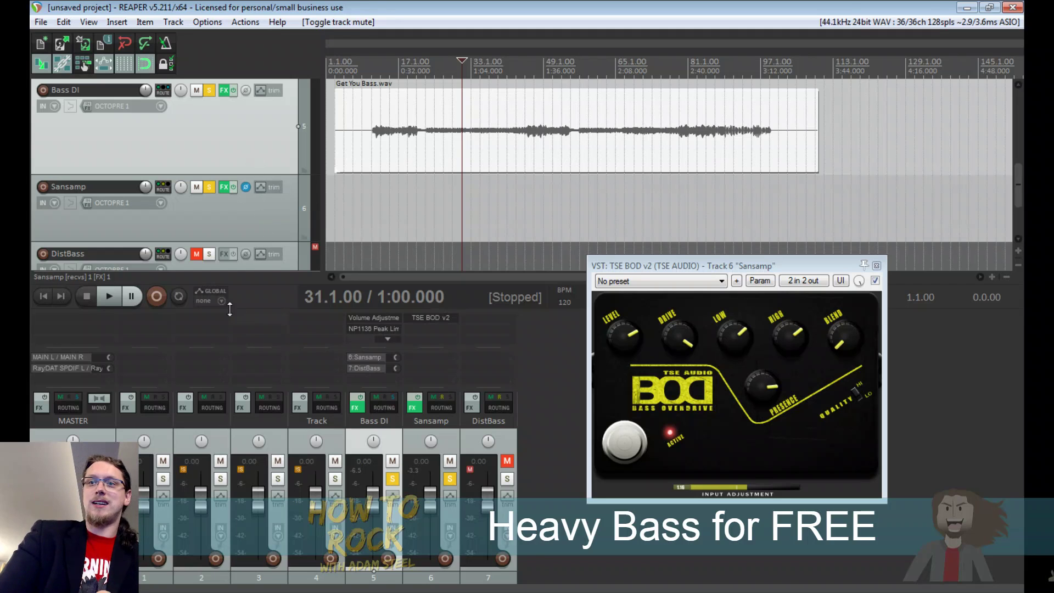
pyautogui.press('space')
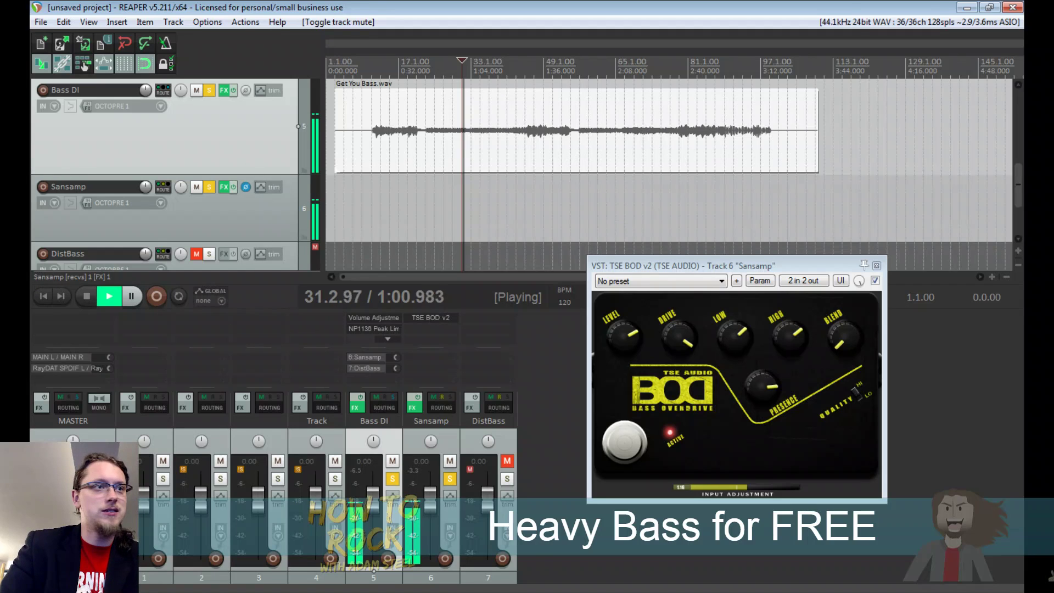
pyautogui.press('space')
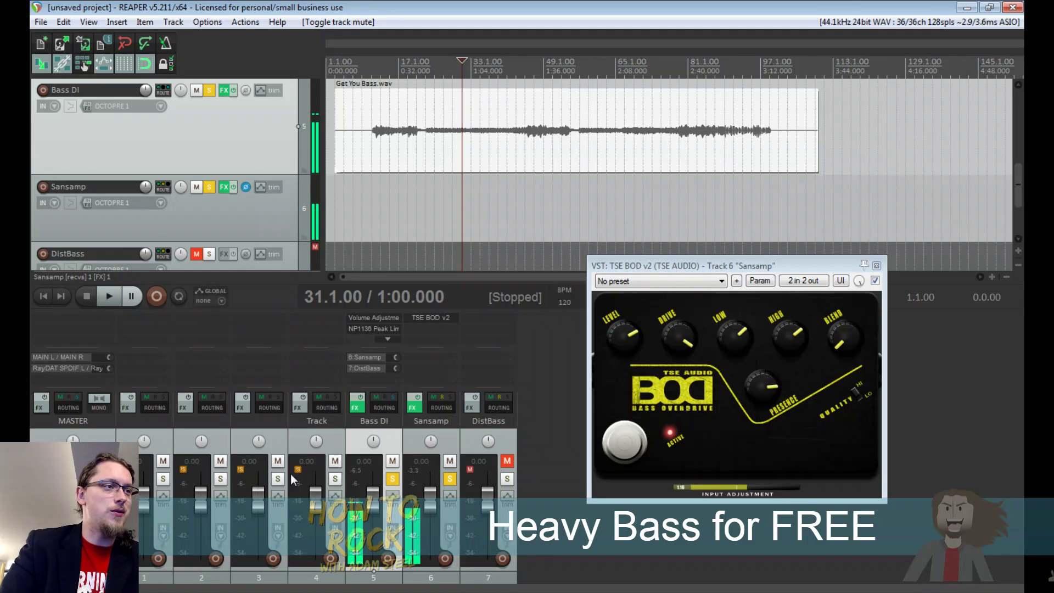
# Clear all track solos, play the full mix from bar 45, and lower the Bass DI track to -5.63 dB
pyautogui.keyDown('alt'); pyautogui.click(452, 479); pyautogui.keyUp('alt')
pyautogui.press('space')
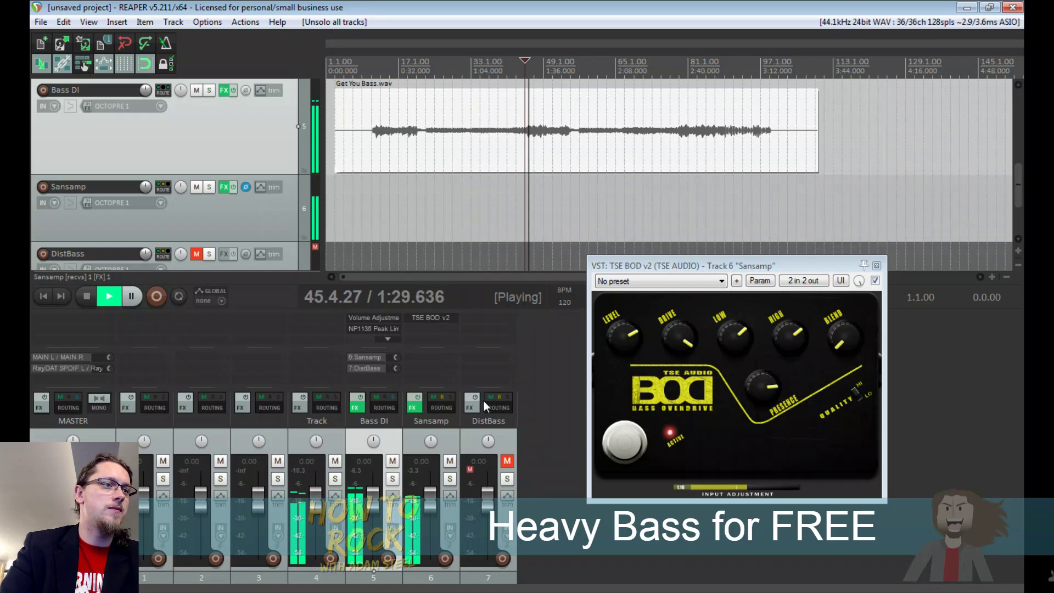
pyautogui.moveTo(373, 493); pyautogui.dragTo(374, 509)
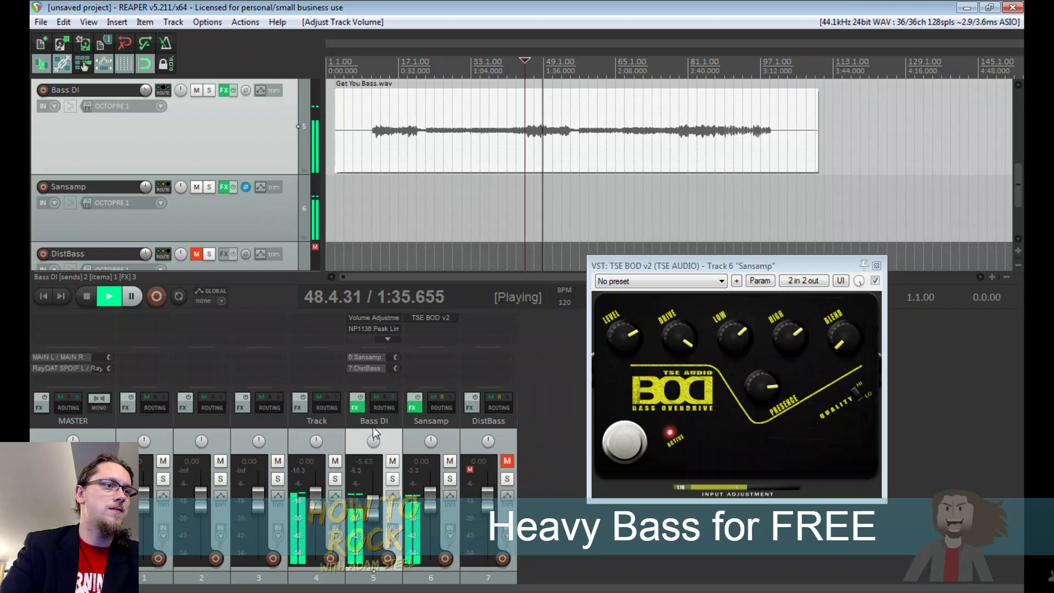
# Raise the high-shelf frequency in Bass DI's ReaEQ to 288.5 Hz during playback, close the EQ and stop
pyautogui.click(387, 338)
pyautogui.click(374, 330)
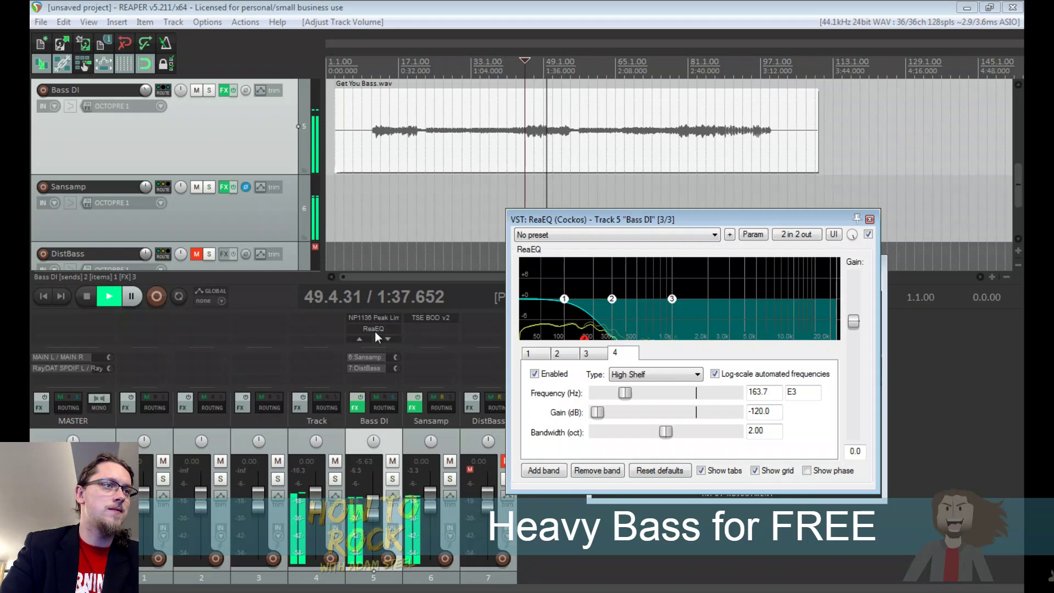
pyautogui.moveTo(584, 338); pyautogui.dragTo(605, 337)
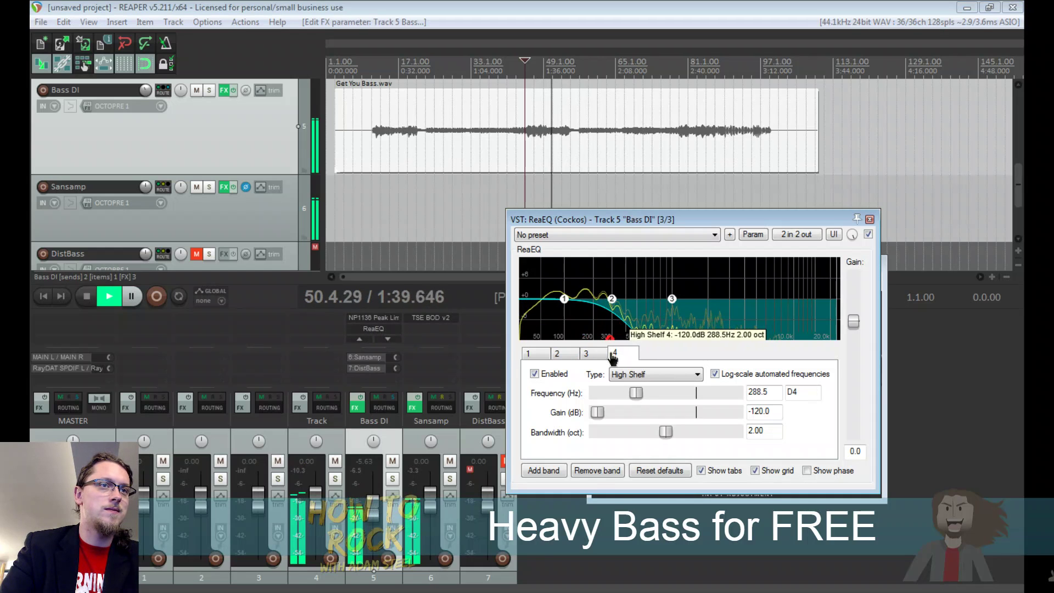
pyautogui.click(870, 219)
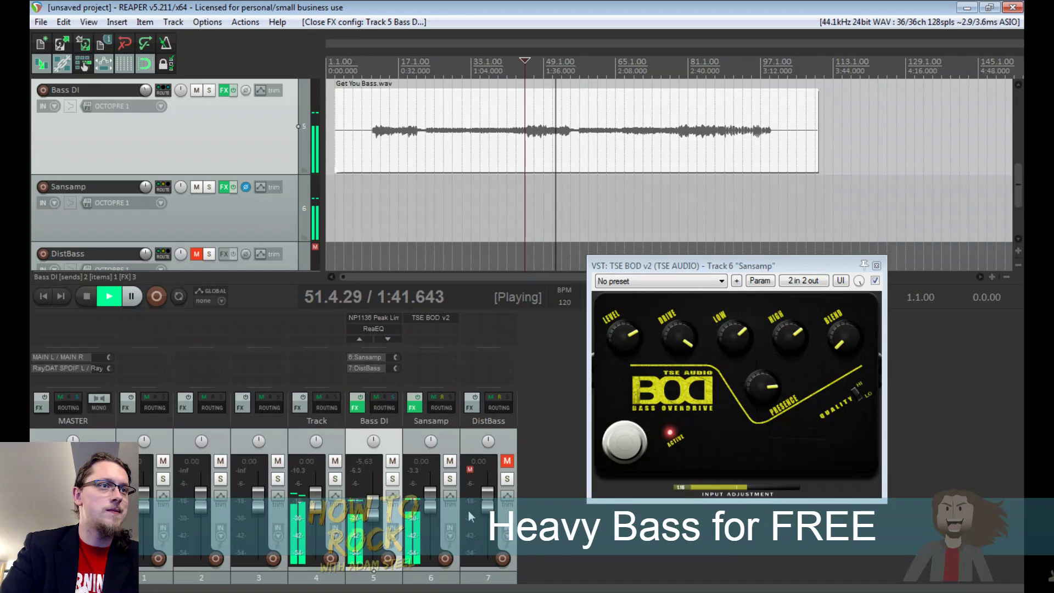
pyautogui.press('space')
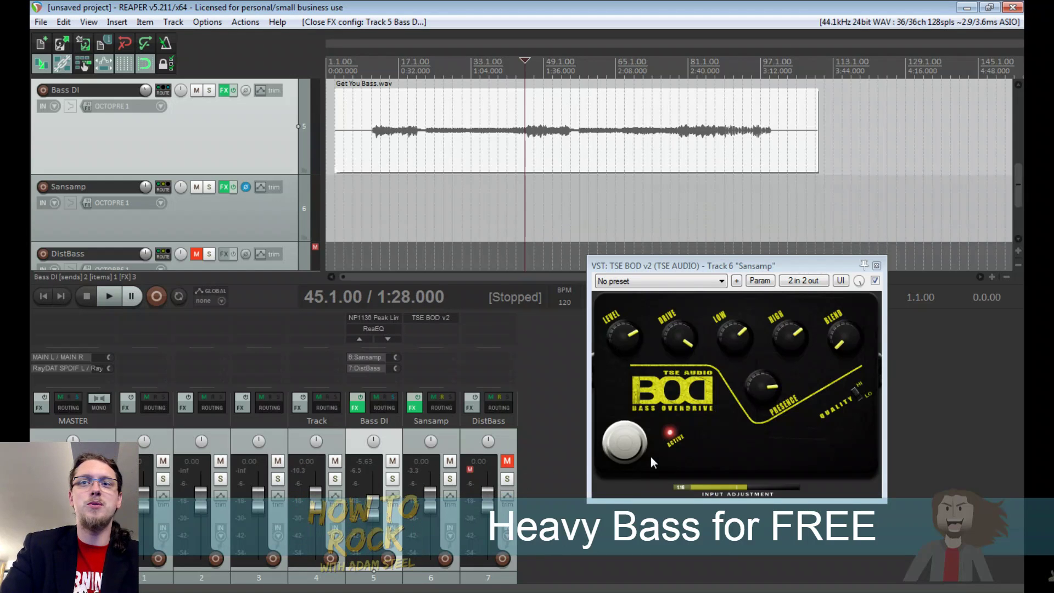
# Close TSE BOD v2, solo and briefly audition DistBass, and add the HyBrit amp plugin to that track
pyautogui.click(875, 265)
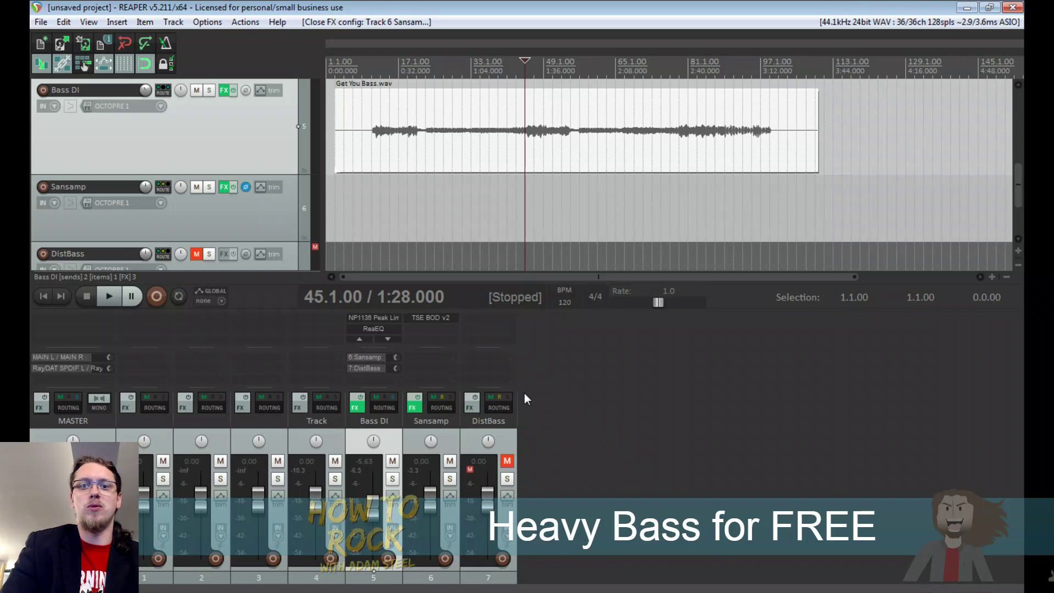
pyautogui.click(507, 479)
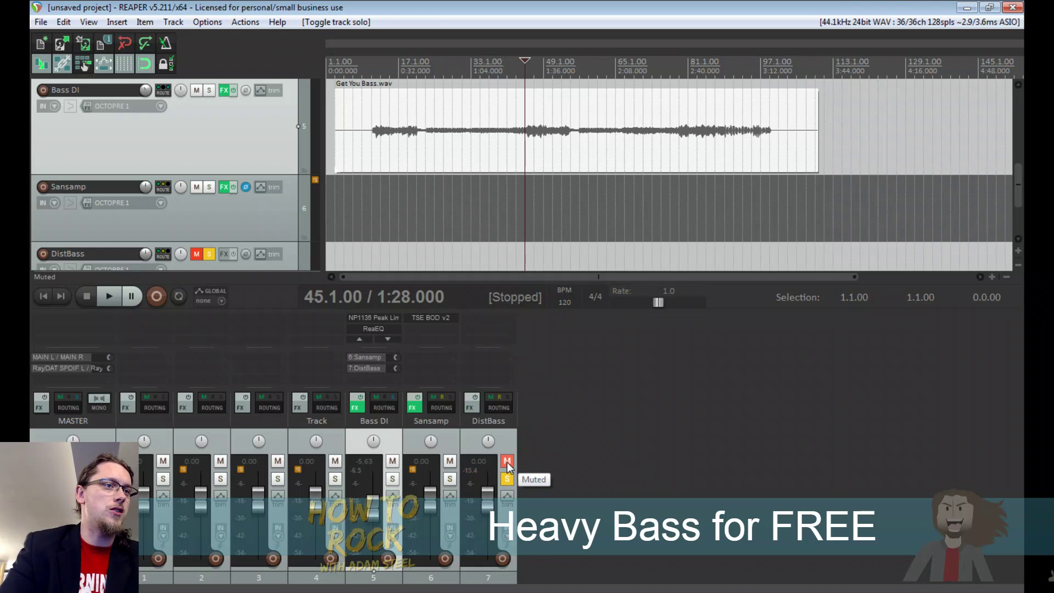
pyautogui.press('space')
pyautogui.press('space')
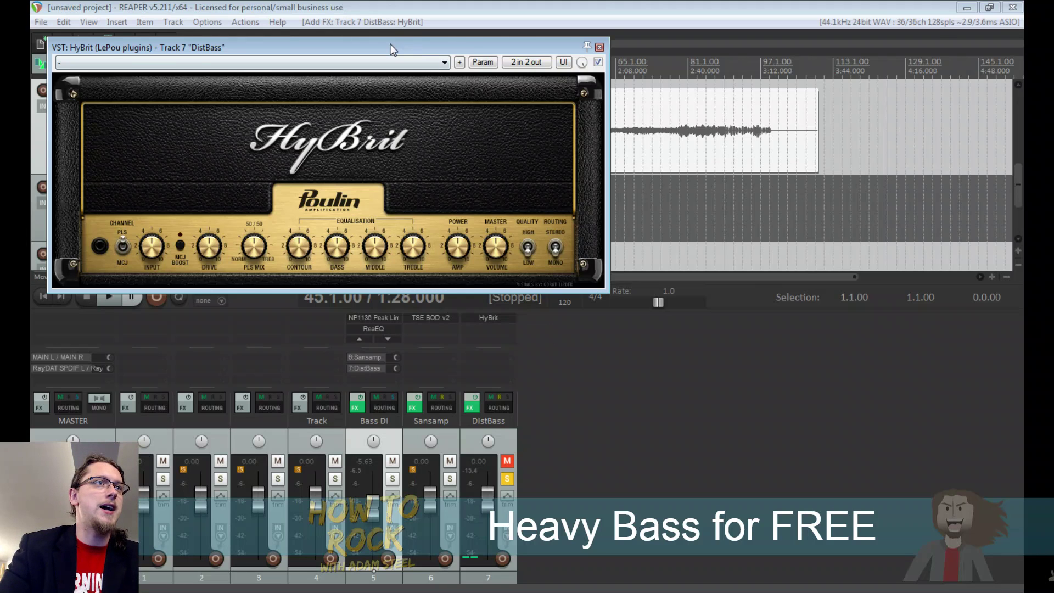
pyautogui.moveTo(390, 44); pyautogui.dragTo(658, 149)
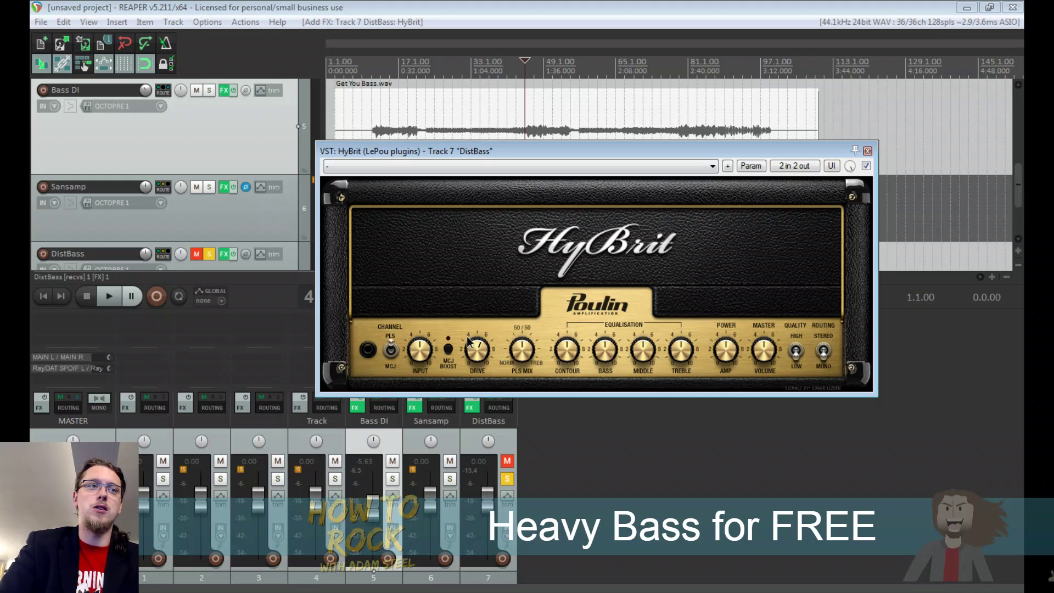
# Adjust HyBrit's drive and master volume while playing the soloed DistBass track, and stop after listening
pyautogui.moveTo(467, 340); pyautogui.dragTo(461, 362)
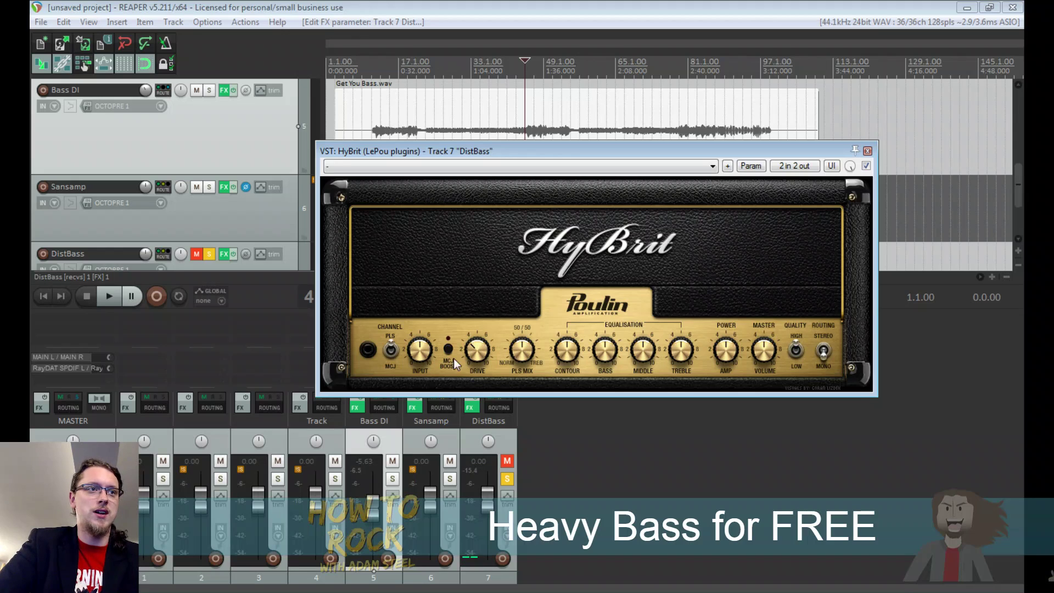
pyautogui.press('space')
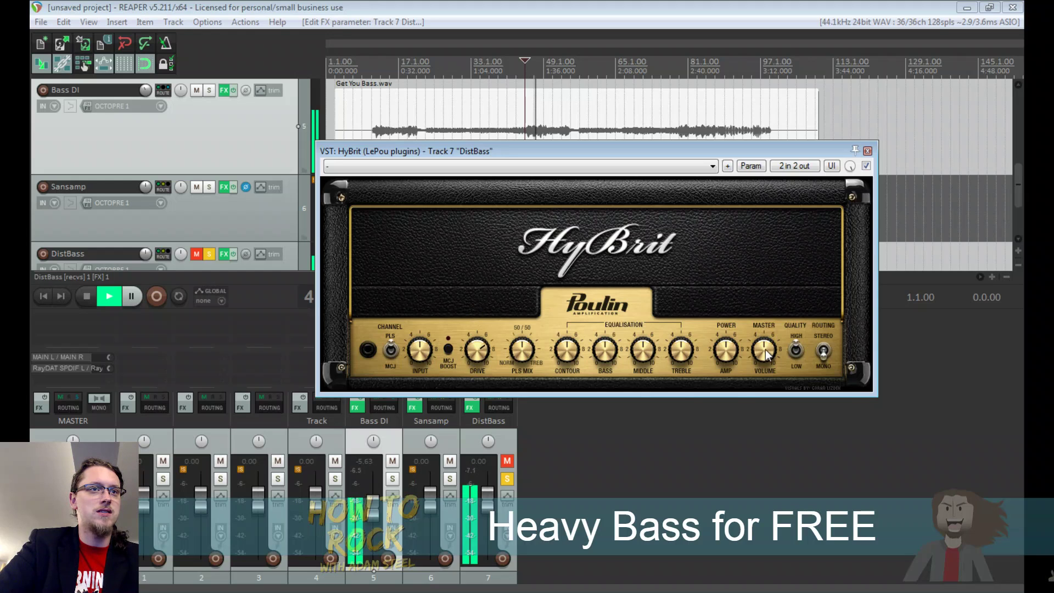
pyautogui.moveTo(766, 375); pyautogui.dragTo(745, 348)
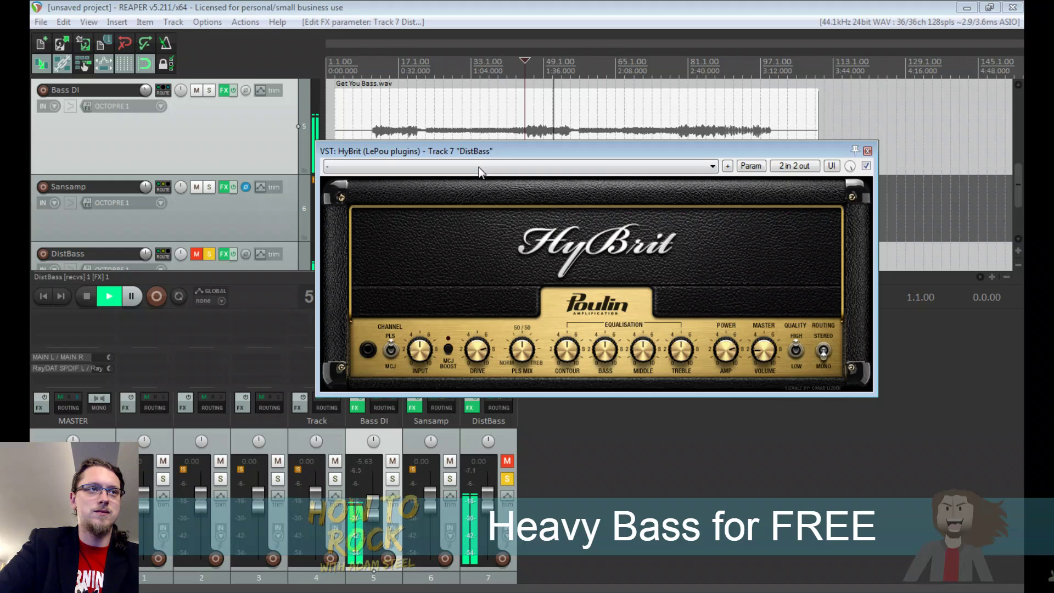
pyautogui.moveTo(482, 151); pyautogui.dragTo(605, 171)
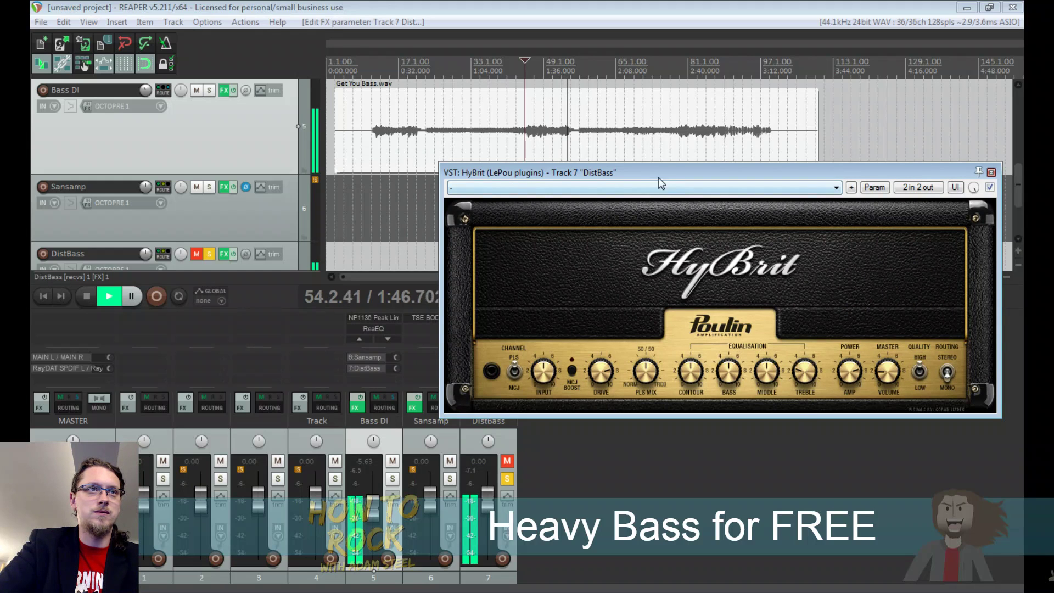
pyautogui.moveTo(653, 167); pyautogui.dragTo(607, 177)
pyautogui.press('space')
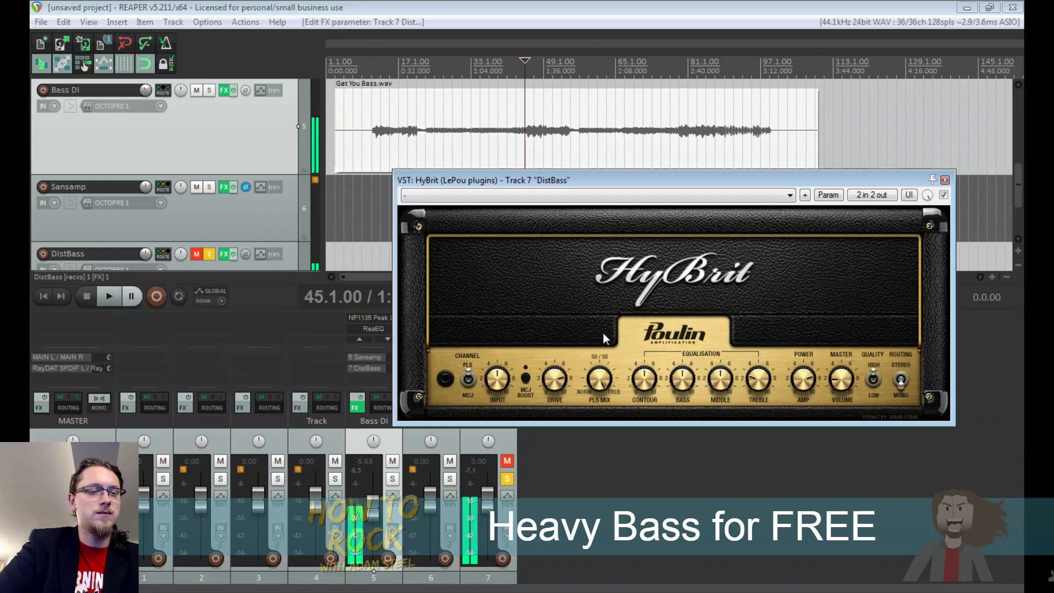
# Set HyBrit's drive to just past twelve o'clock and refine its PLS mix and middle while auditioning DistBass from bar 45
pyautogui.press('space')
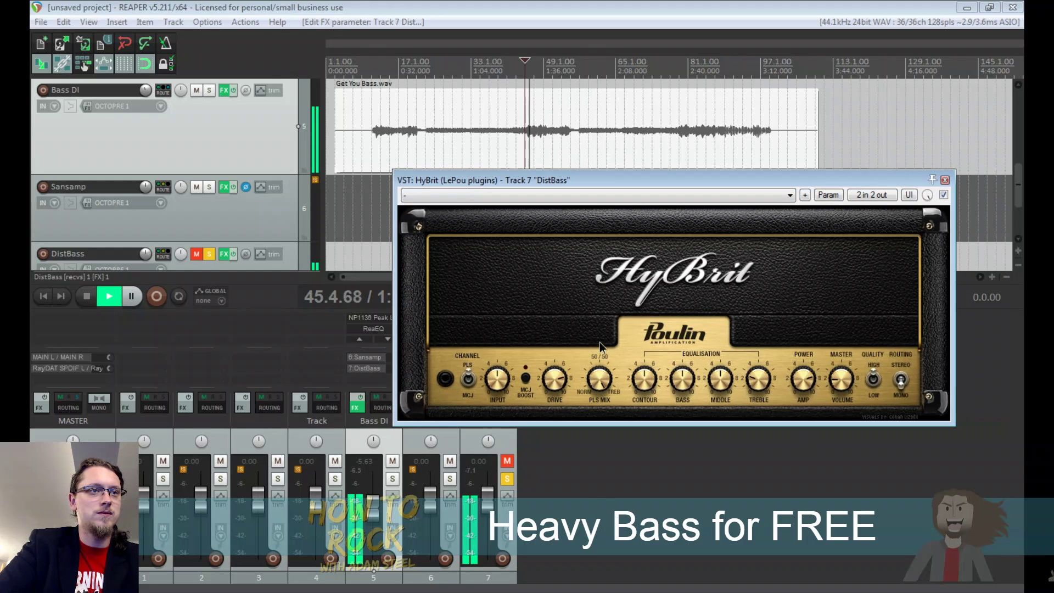
pyautogui.press('space')
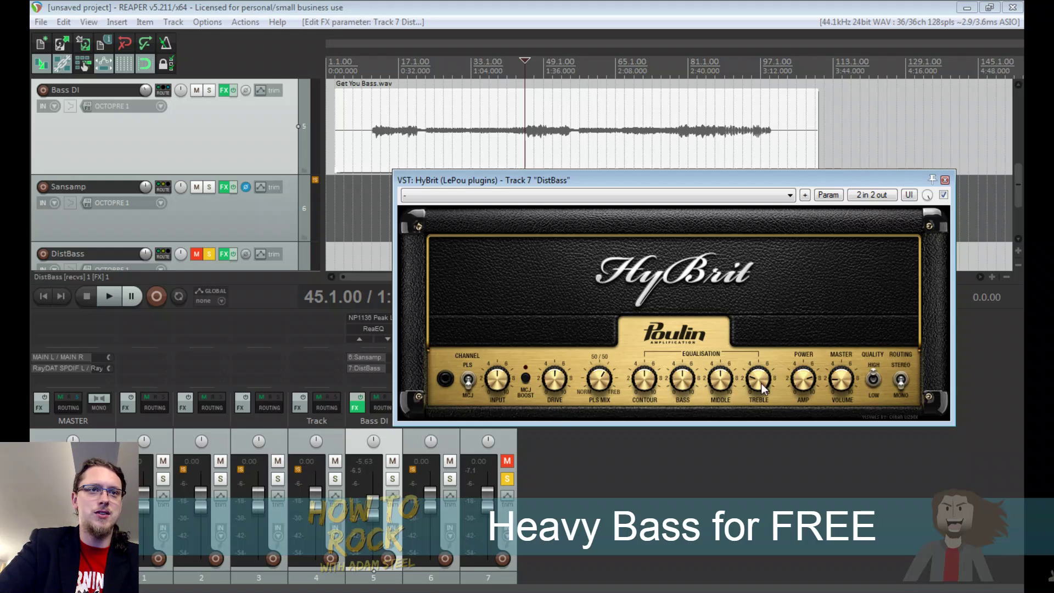
pyautogui.press('space')
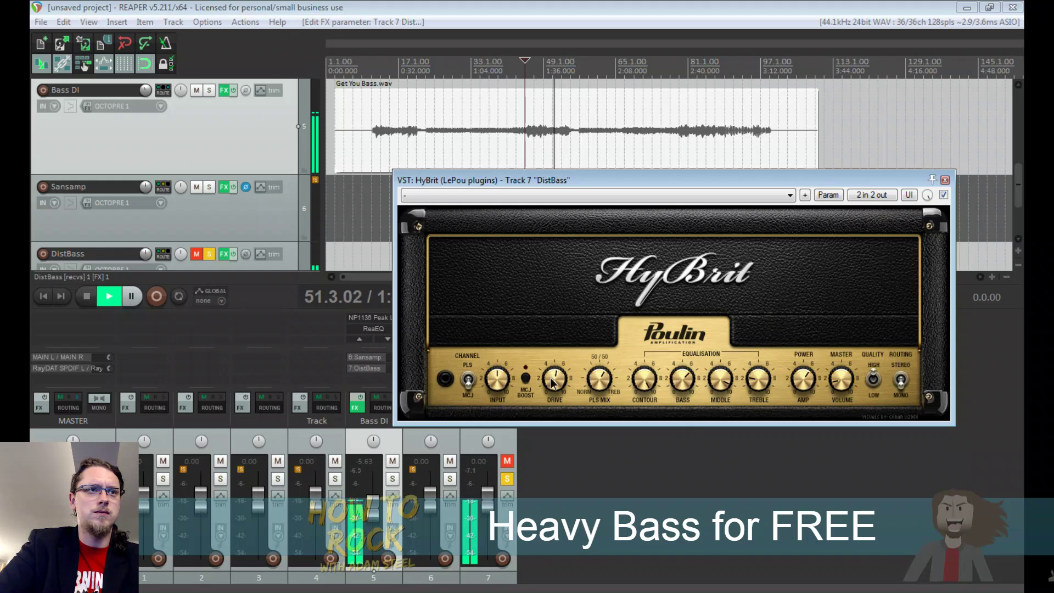
pyautogui.moveTo(576, 183); pyautogui.dragTo(622, 186)
pyautogui.press('space')
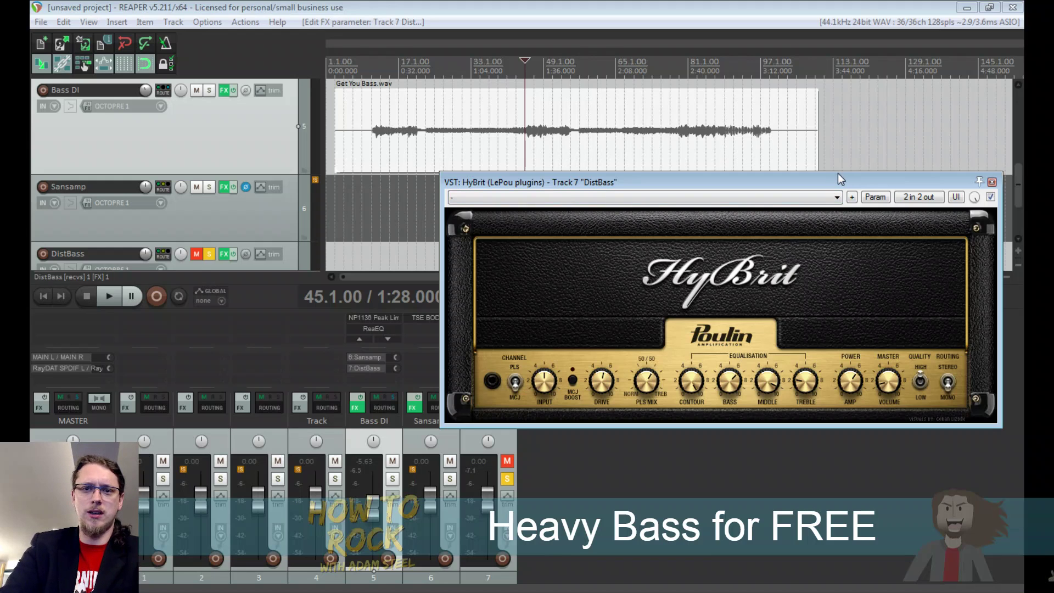
# Solo Bass DI and Sansamp alongside an unmuted DistBass, and invert the DistBass track's phase during playback
pyautogui.click(991, 182)
pyautogui.click(392, 478)
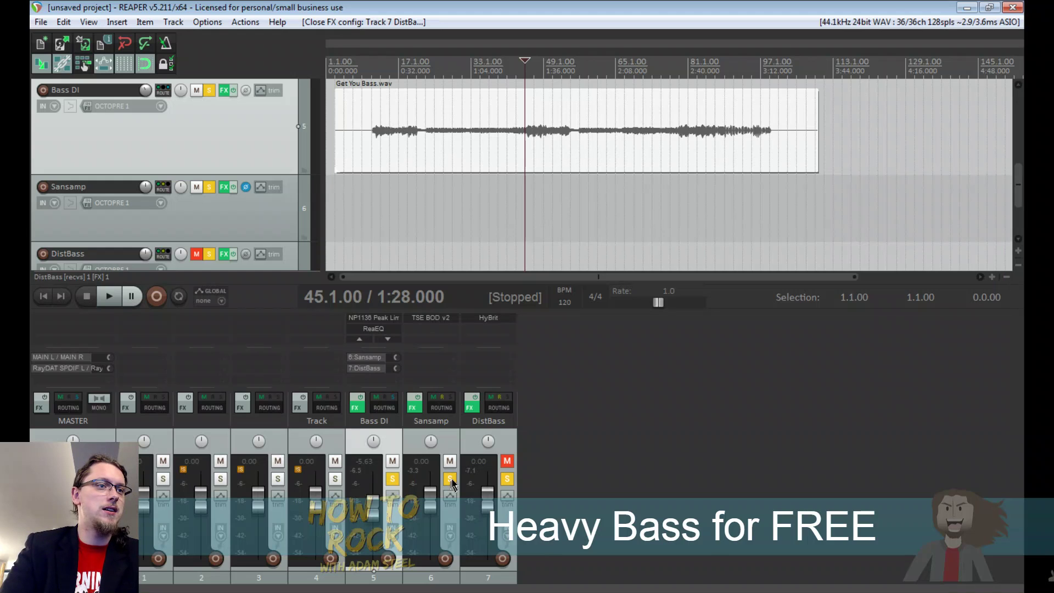
pyautogui.click(507, 460)
pyautogui.press('space')
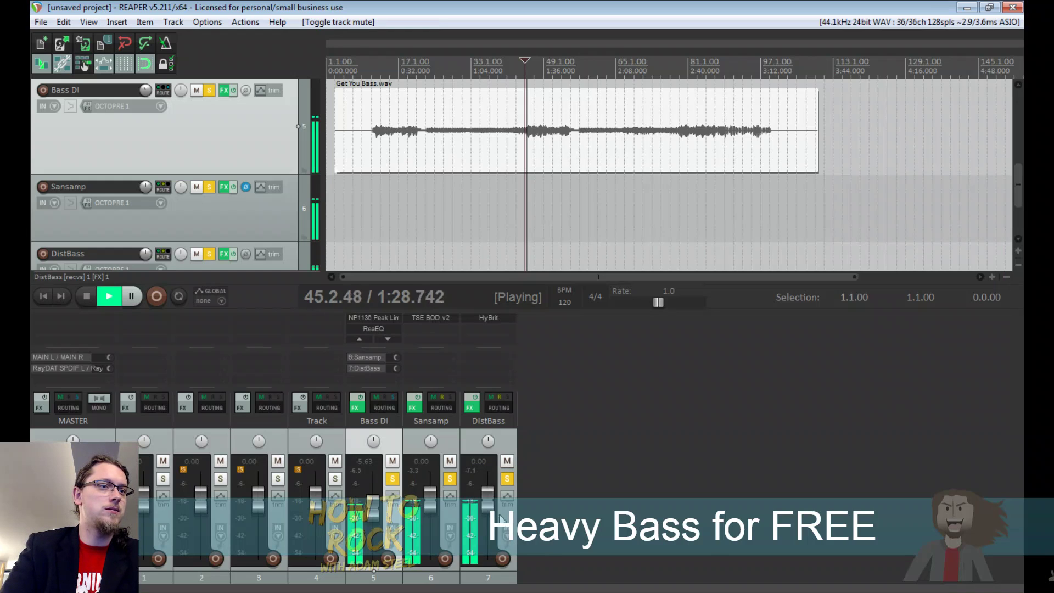
pyautogui.click(245, 254)
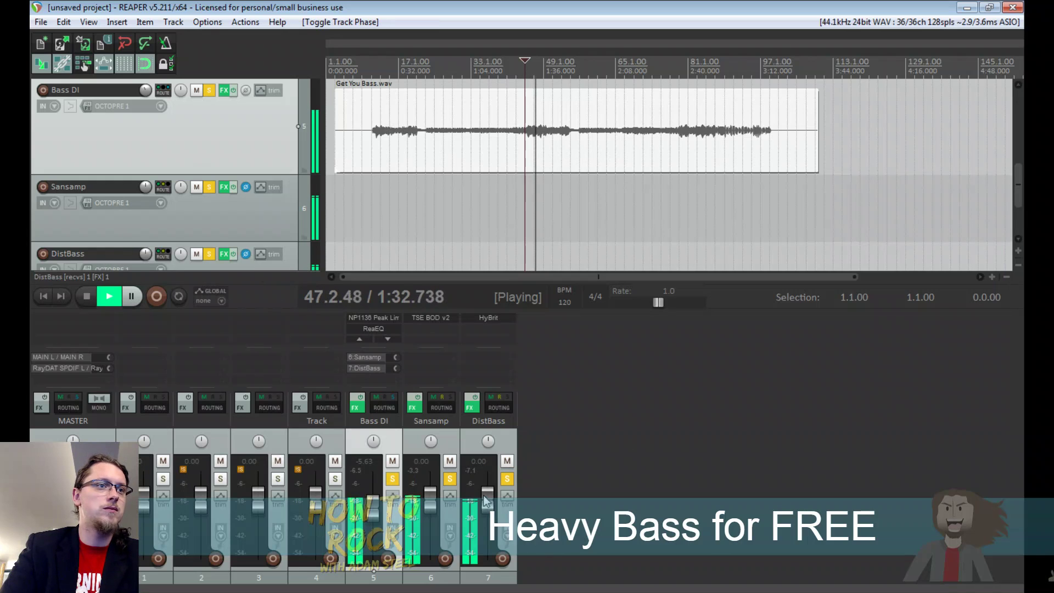
# Compare the blend with and without DistBass by toggling its solo and mute during playback, and stop
pyautogui.click(507, 479)
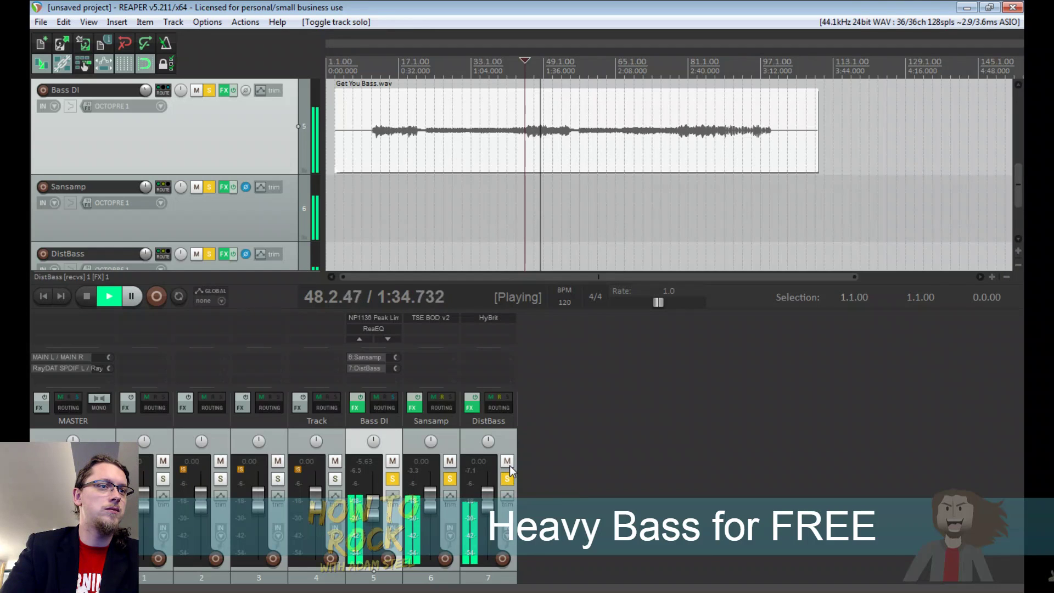
pyautogui.click(509, 464)
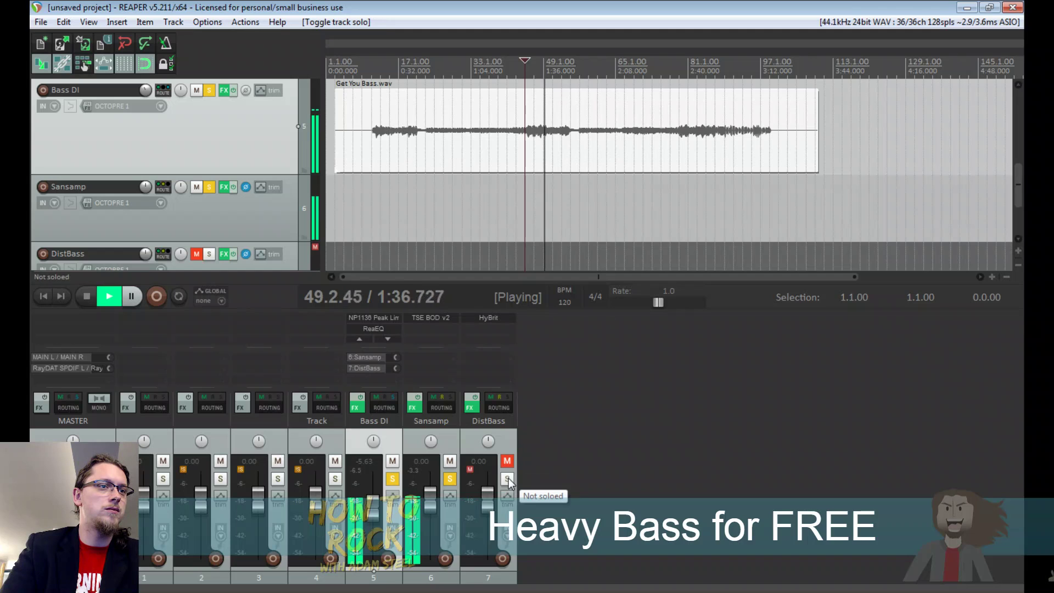
pyautogui.click(508, 478)
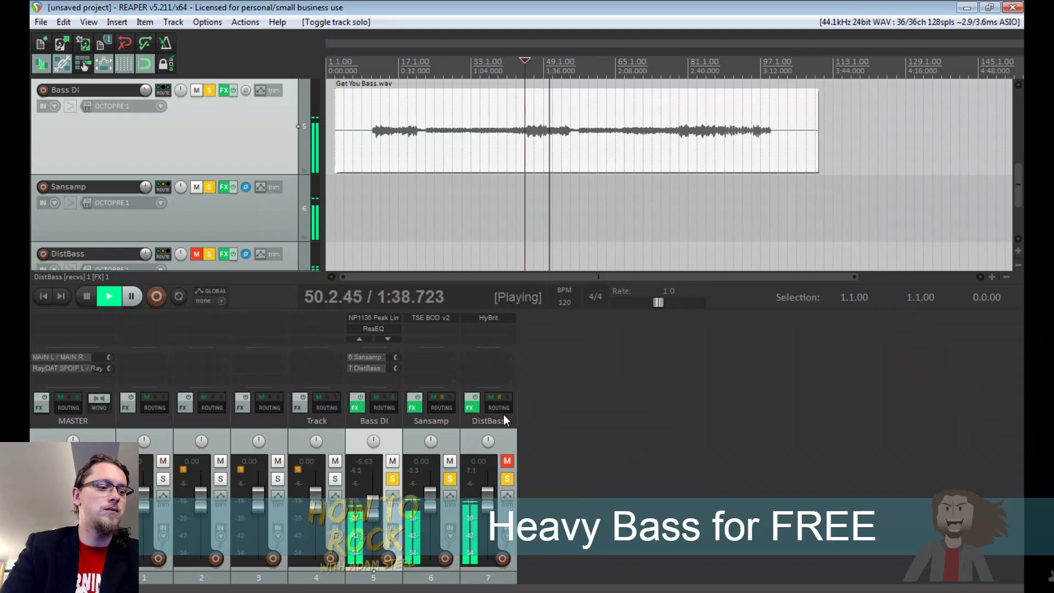
pyautogui.press('space')
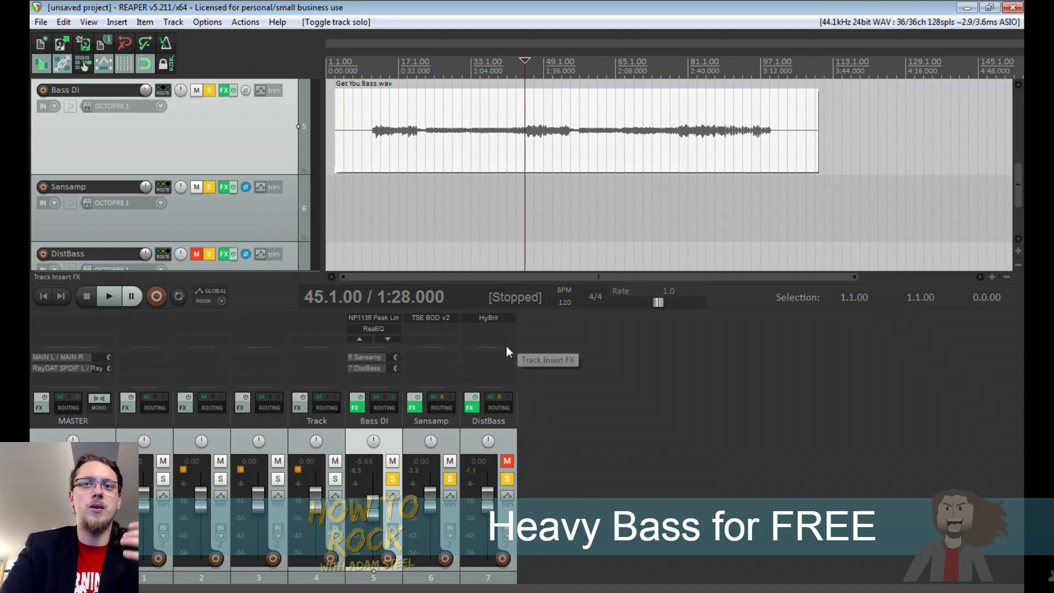
# Lower the DistBass track to -3.68 dB, and leave it unmuted as the only soloed track
pyautogui.moveTo(490, 487); pyautogui.dragTo(492, 493)
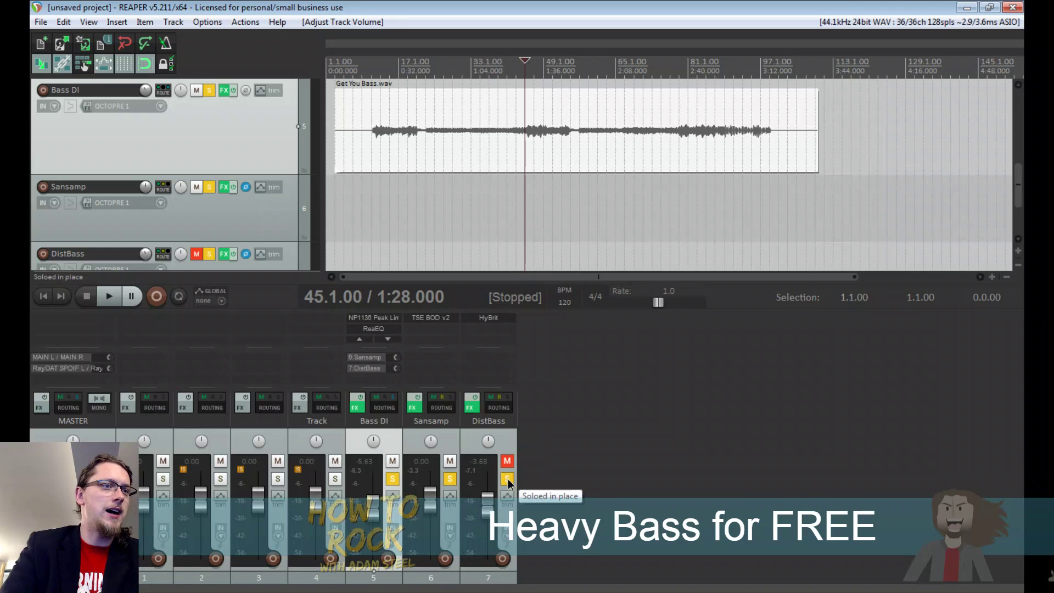
pyautogui.keyDown('ctrl'); pyautogui.click(508, 479); pyautogui.keyUp('ctrl')
pyautogui.click(507, 479)
pyautogui.click(508, 461)
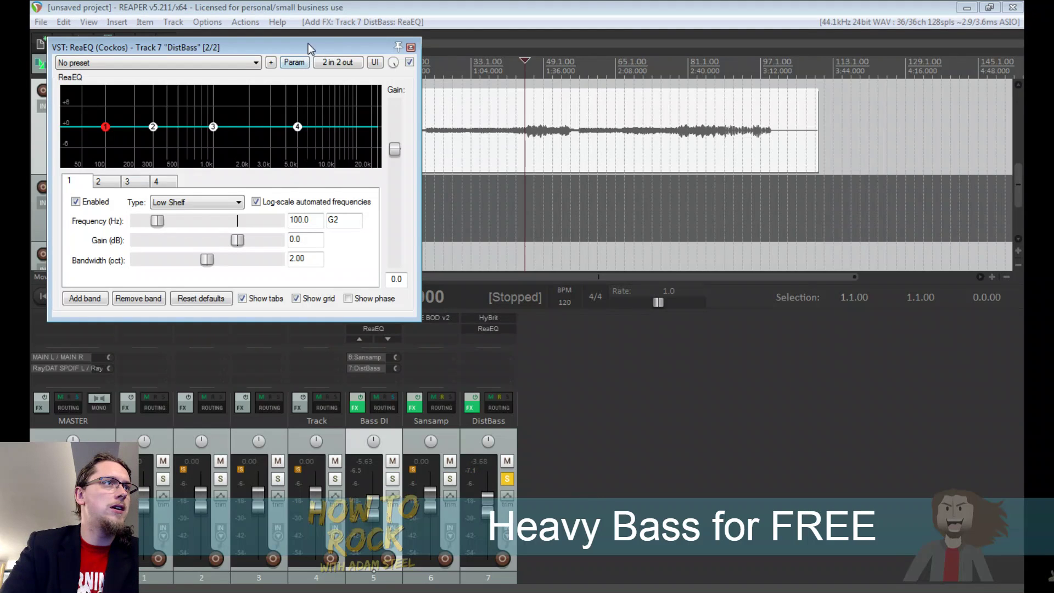
# Add ReaEQ to DistBass with a -120 dB high shelf at 10881.7 Hz and a -7.9 dB band at 4000 Hz, bandwidth 0.14
pyautogui.moveTo(309, 49); pyautogui.dragTo(563, 108)
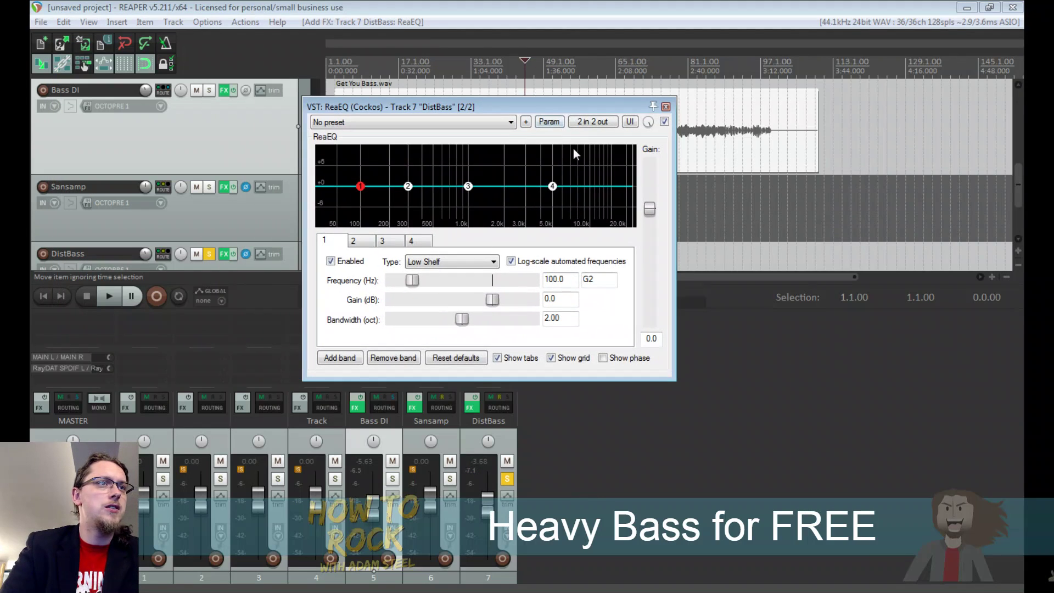
pyautogui.moveTo(552, 186); pyautogui.dragTo(598, 245)
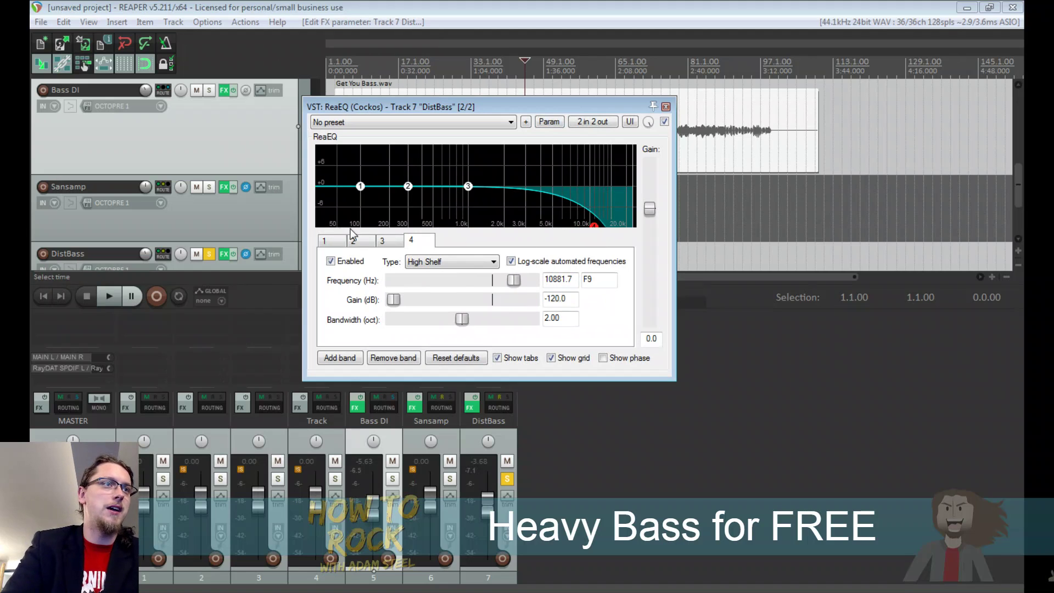
pyautogui.click(383, 241)
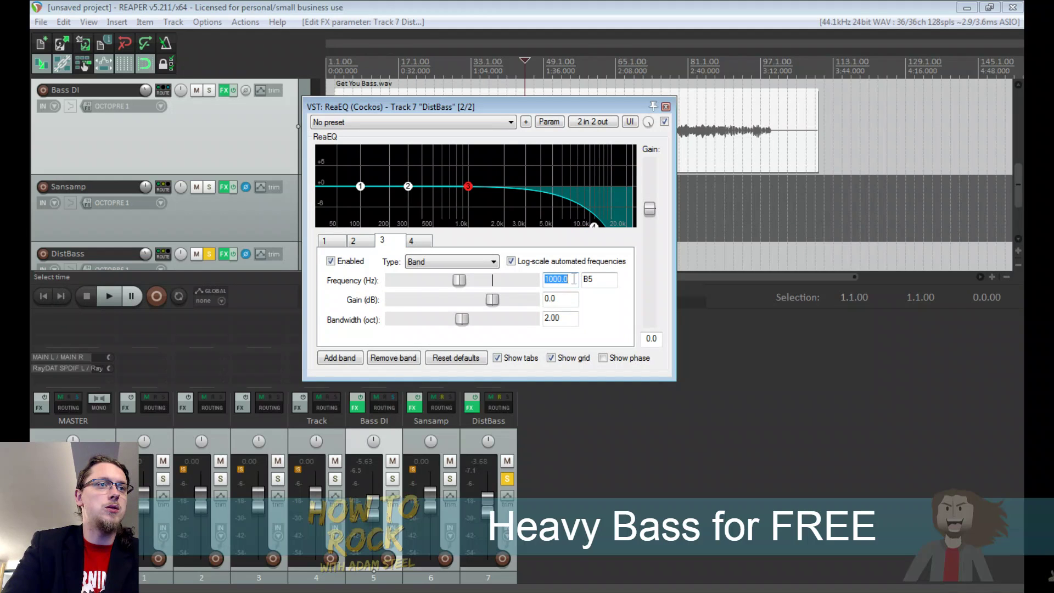
pyautogui.write('4000')
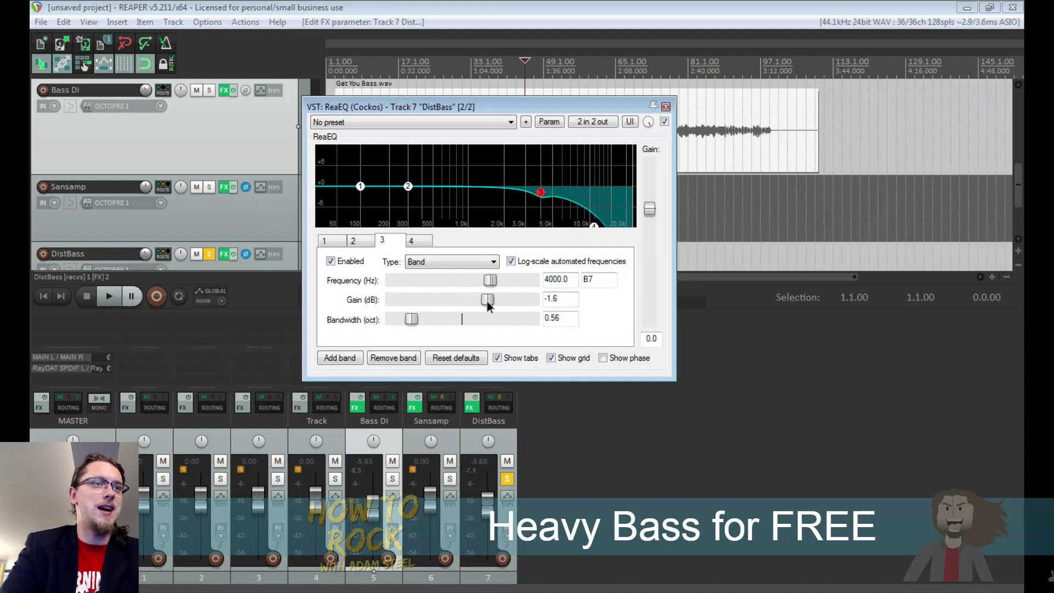
pyautogui.moveTo(487, 300); pyautogui.dragTo(397, 318)
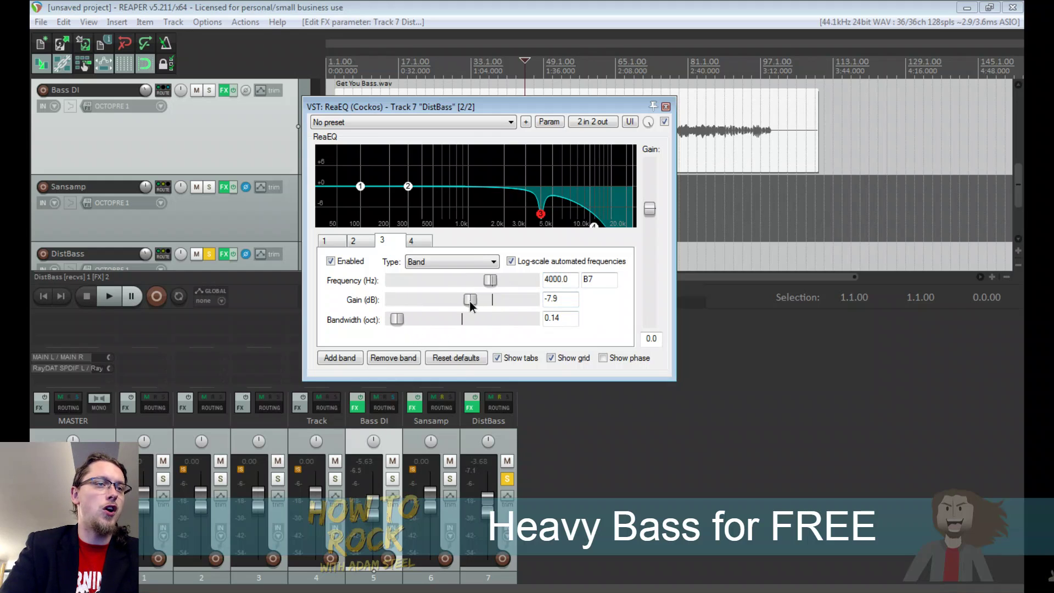
# Cut DistBass's lows during playback with ReaEQ's band 1 low shelf at 123.5 Hz and -120 dB, and stop
pyautogui.moveTo(521, 107); pyautogui.dragTo(797, 240)
pyautogui.press('space')
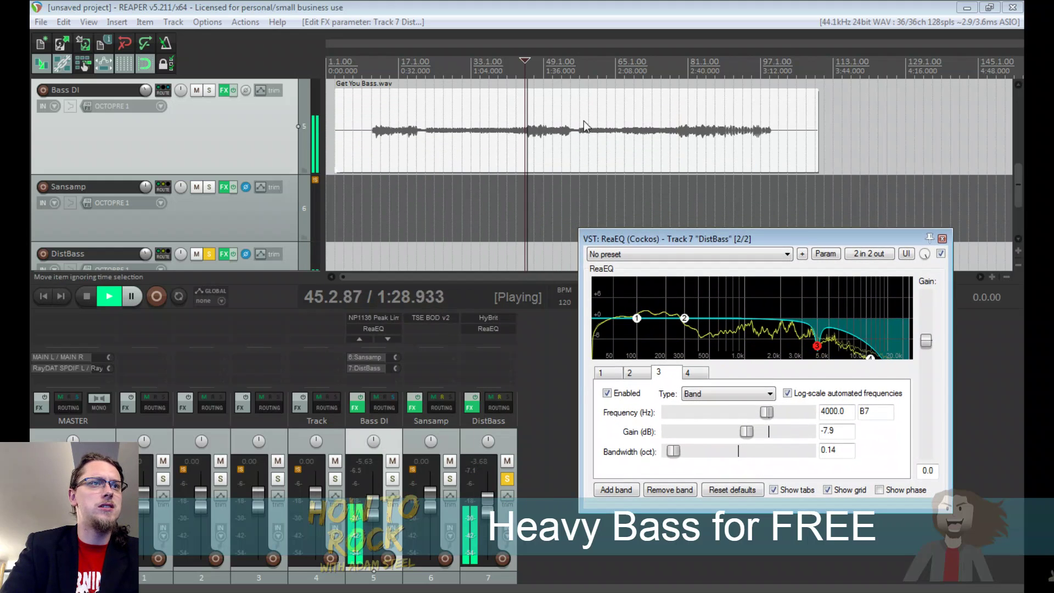
pyautogui.click(636, 319)
pyautogui.moveTo(636, 319); pyautogui.dragTo(645, 361)
pyautogui.press('space')
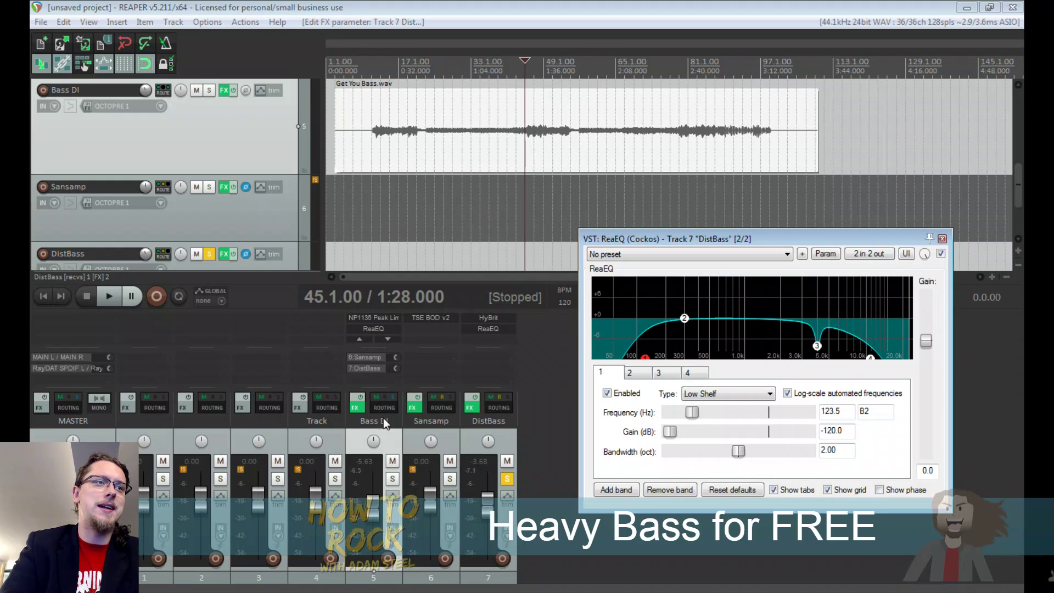
# Solo Sansamp and Bass DI alongside DistBass, and lower DistBass to -5.68 dB during playback
pyautogui.click(449, 478)
pyautogui.click(392, 479)
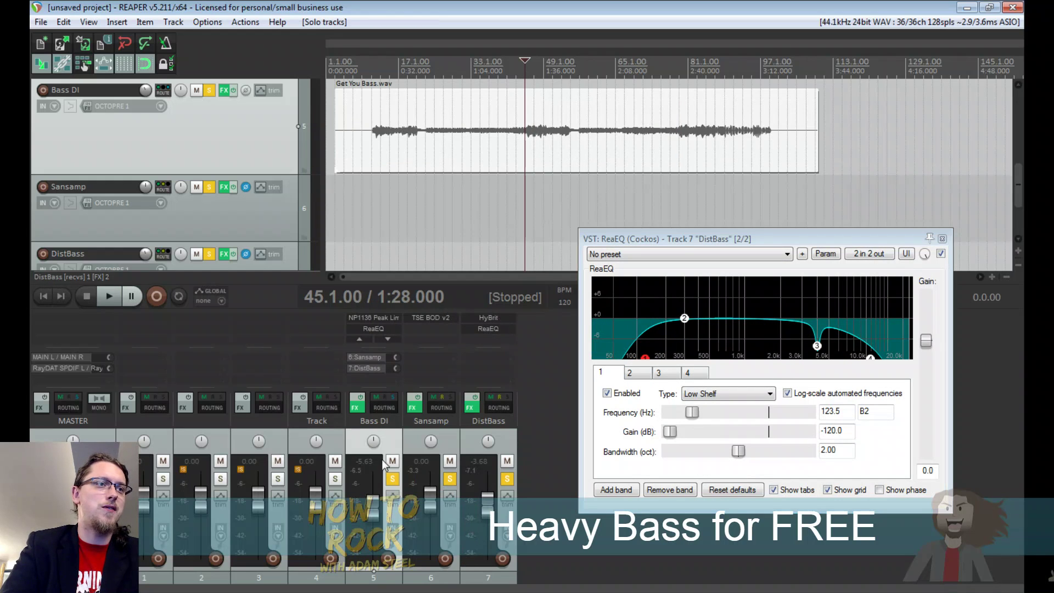
pyautogui.press('space')
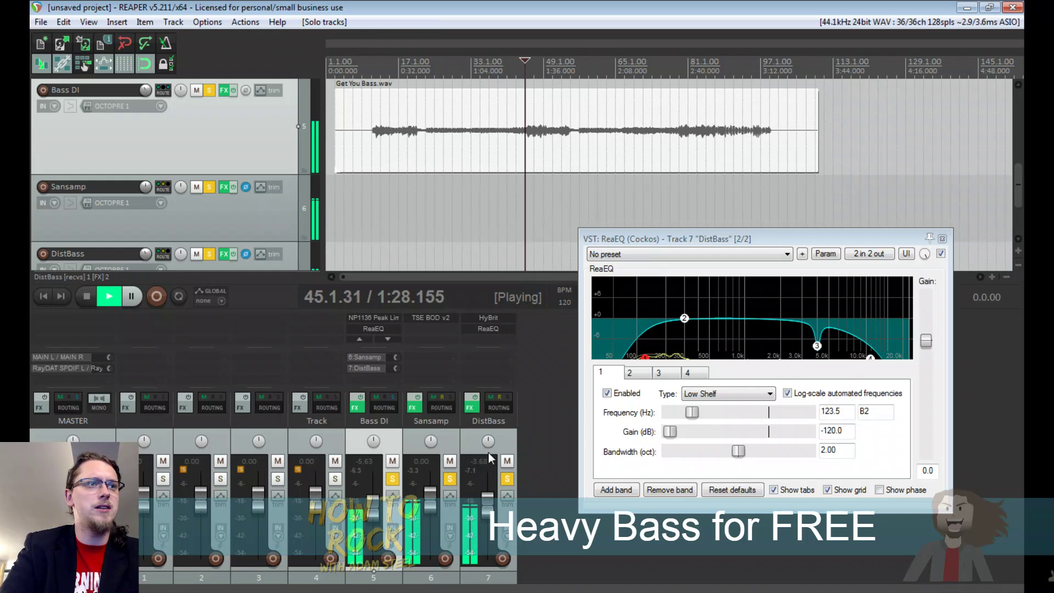
pyautogui.moveTo(488, 498)
pyautogui.mouseDown()
pyautogui.moveTo(493, 547)
pyautogui.moveTo(494, 516)
pyautogui.mouseUp()
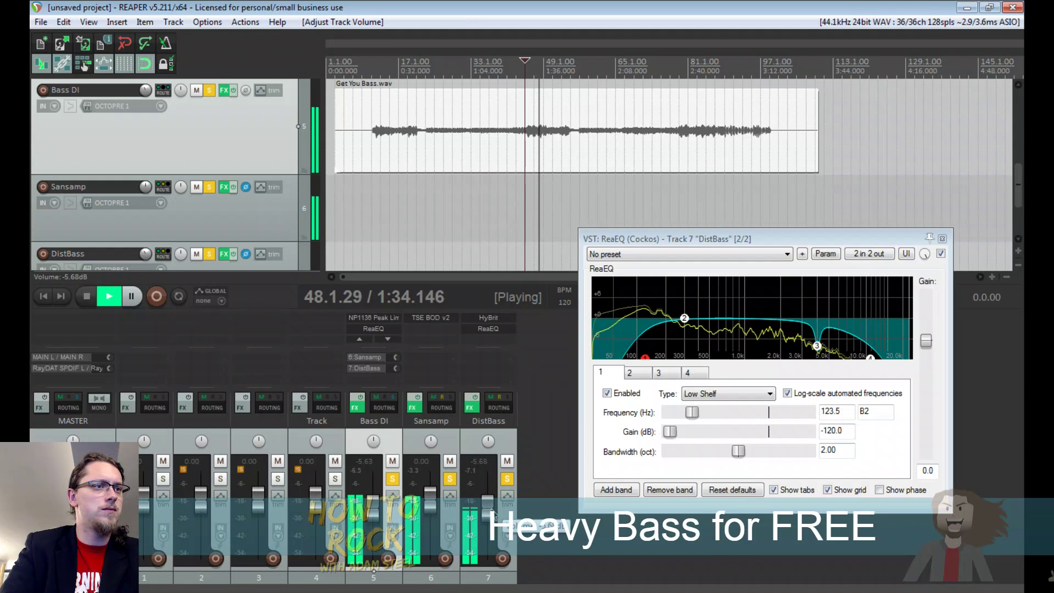
# Turn up the Drive on DistBass's HyBrit amp, close it, and lower the DistBass track to -6.72 dB
pyautogui.click(487, 316)
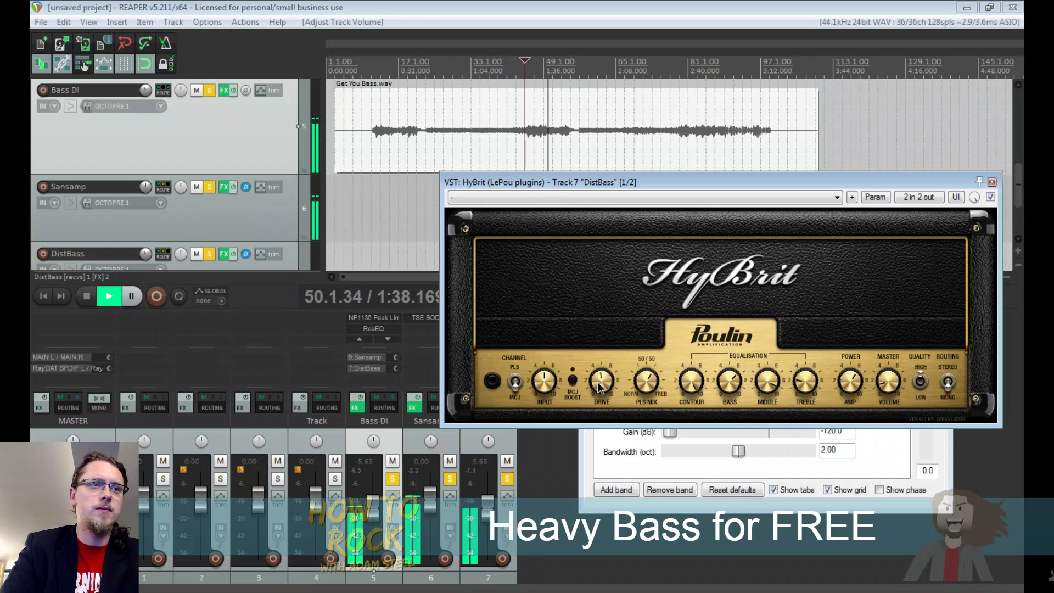
pyautogui.moveTo(596, 378); pyautogui.dragTo(595, 365)
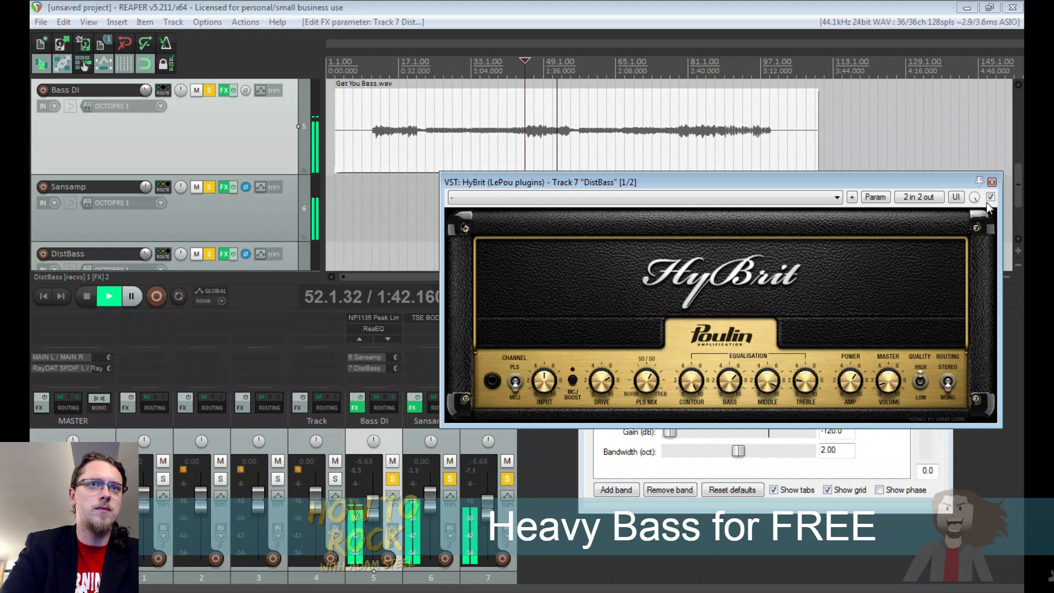
pyautogui.click(991, 182)
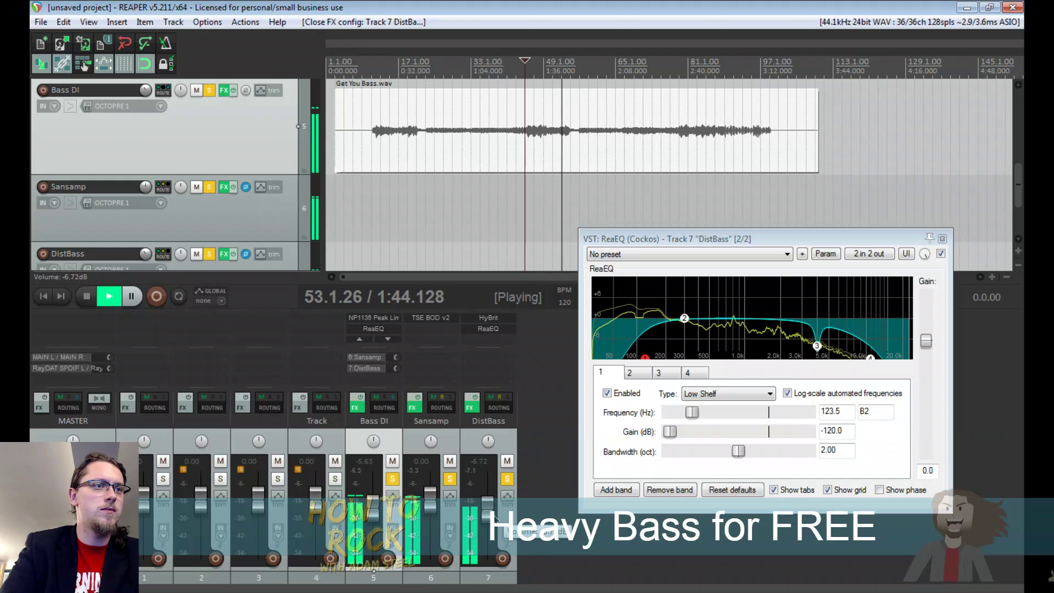
pyautogui.moveTo(487, 504); pyautogui.dragTo(487, 505)
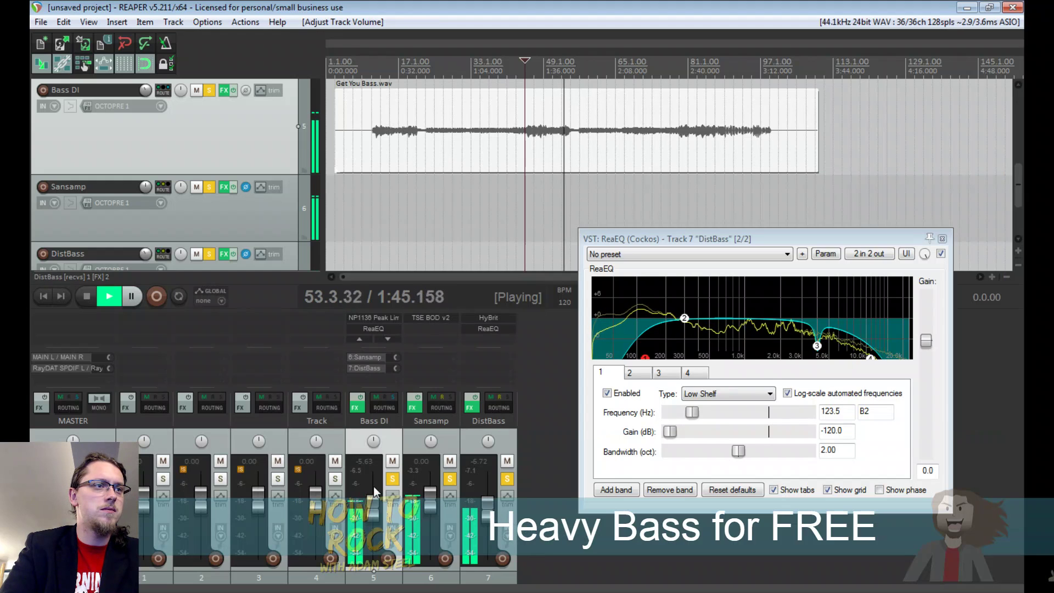
# Audition DistBass and Sansamp in turn by soloing each one for a short playback, and stop with both unsoloed
pyautogui.keyDown('ctrl'); pyautogui.keyDown('alt'); pyautogui.click(508, 482); pyautogui.keyUp('alt'); pyautogui.keyUp('ctrl')
pyautogui.press('space')
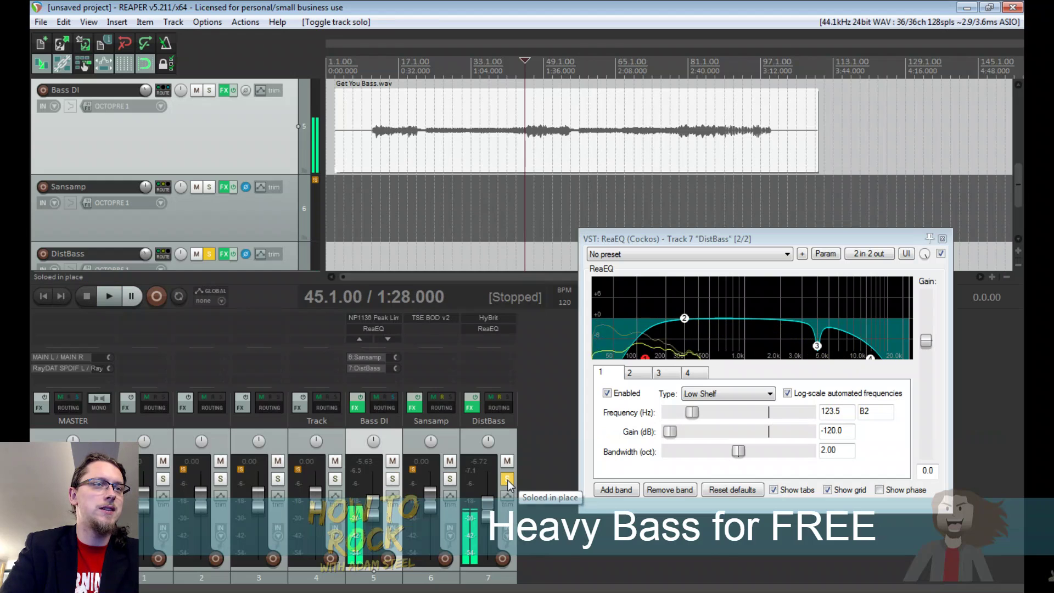
pyautogui.press('space')
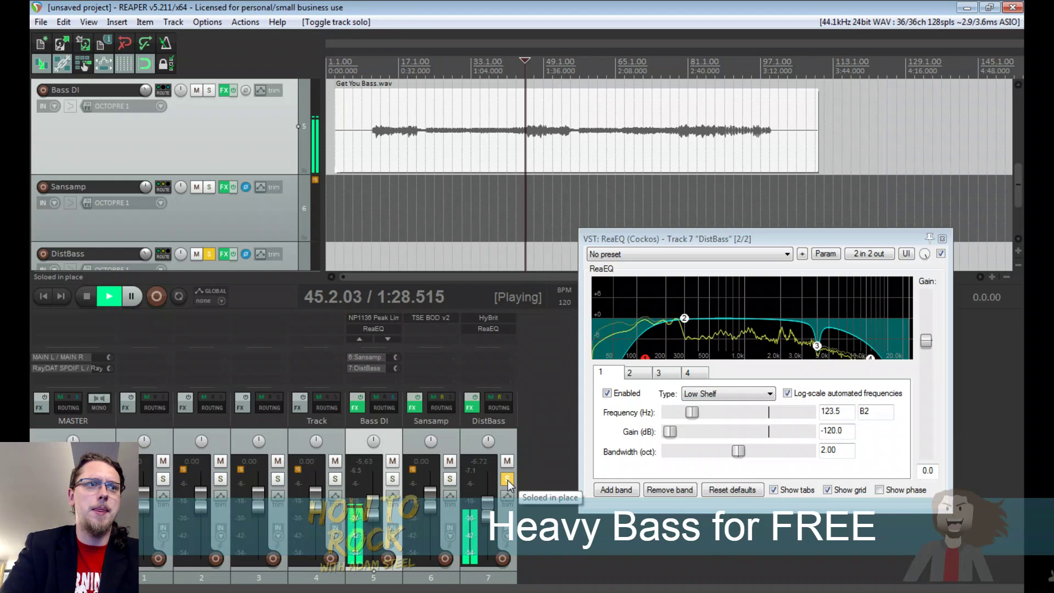
pyautogui.click(507, 479)
pyautogui.press('space')
pyautogui.click(449, 481)
pyautogui.press('space')
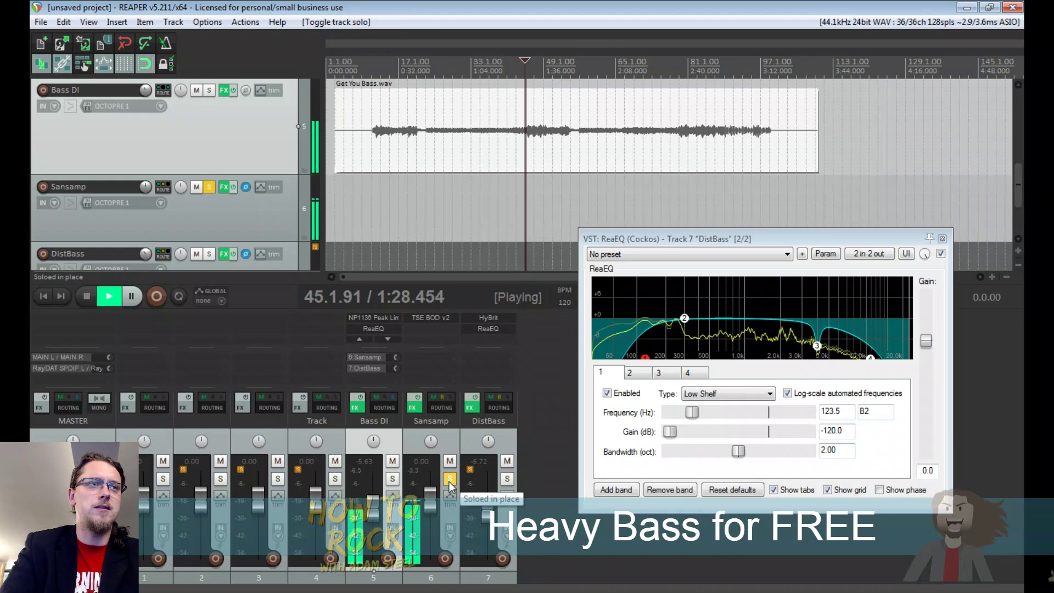
pyautogui.press('space')
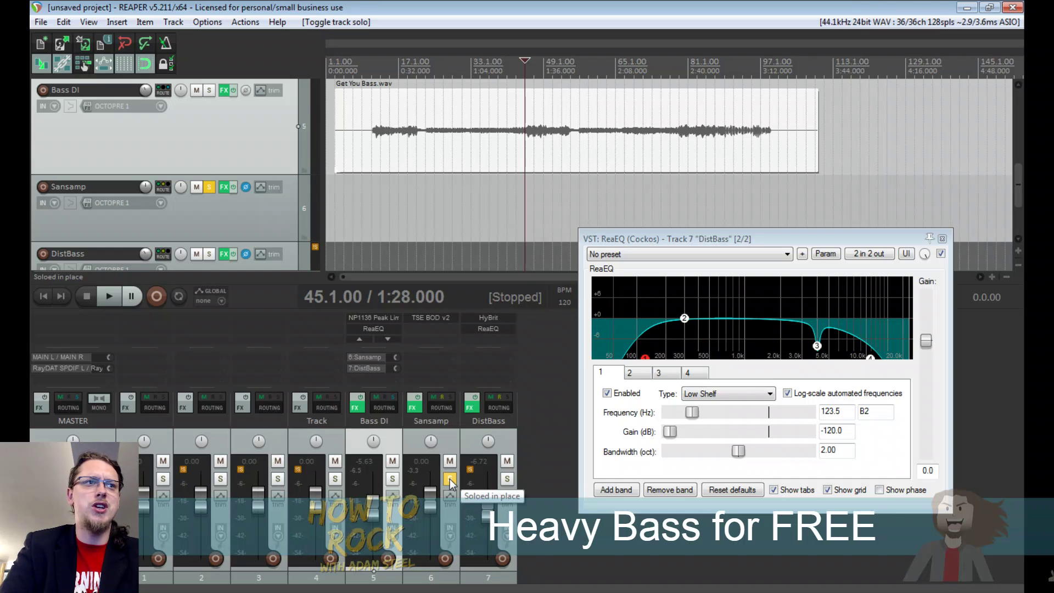
pyautogui.press('space')
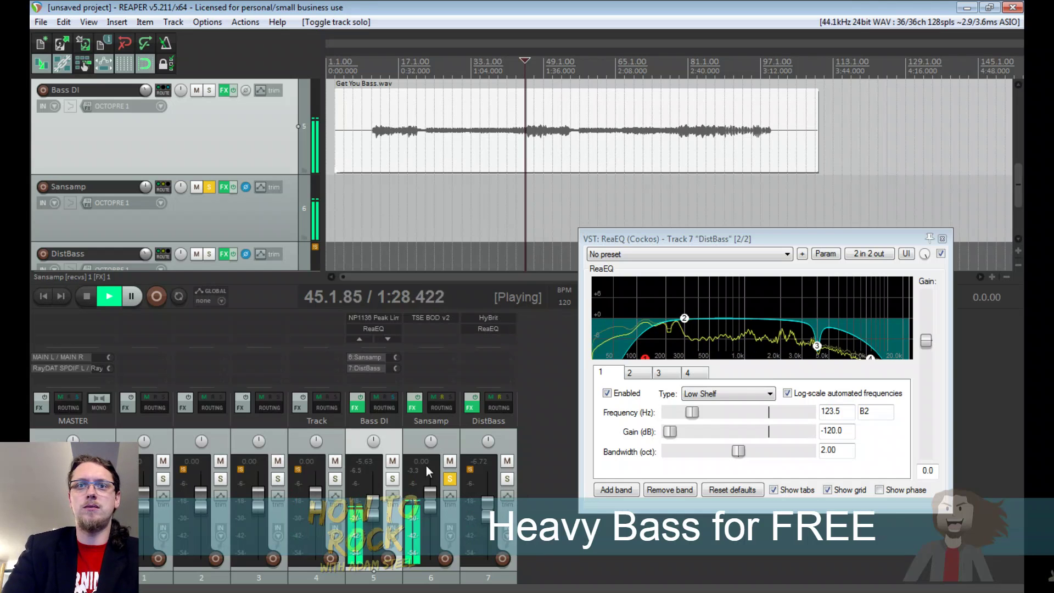
pyautogui.click(449, 478)
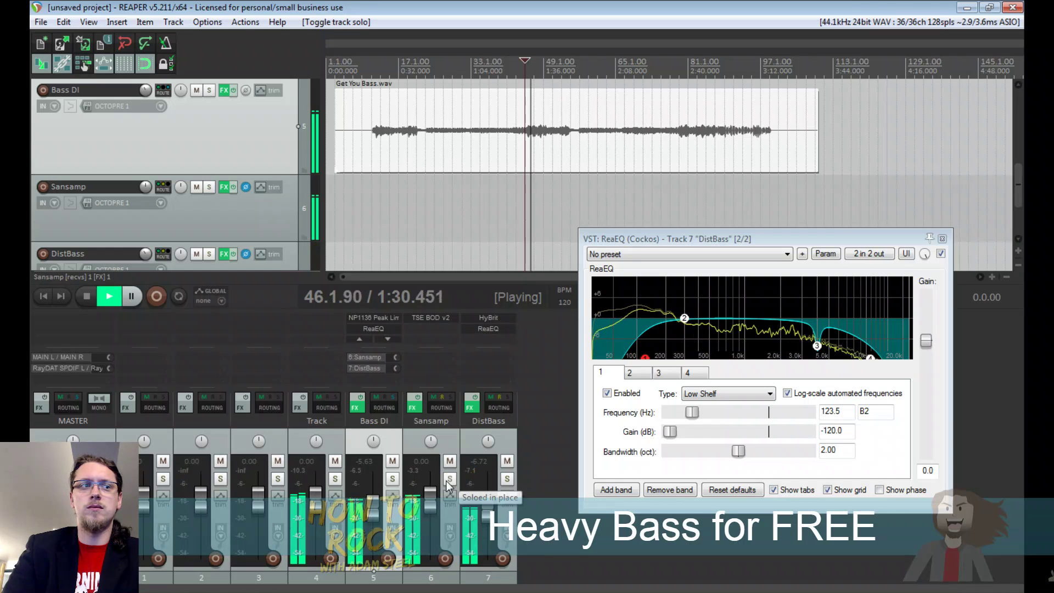
pyautogui.press('space')
# Audition Bass DI on its own by soloing it and muting Sansamp and DistBass, and stop playback
pyautogui.click(393, 479)
pyautogui.press('space')
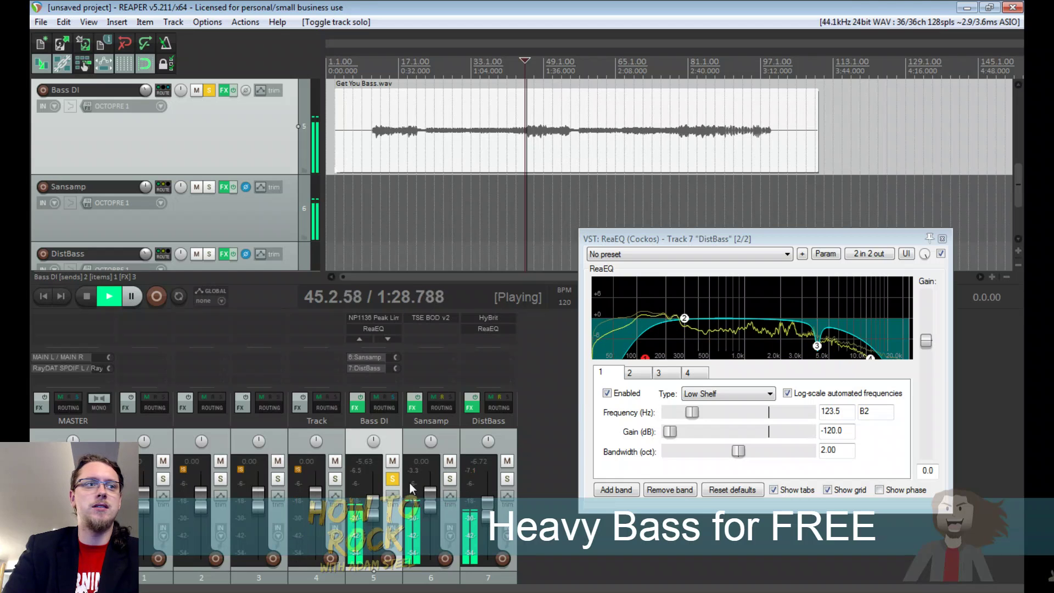
pyautogui.press('space')
pyautogui.click(449, 461)
pyautogui.click(507, 460)
pyautogui.press('space')
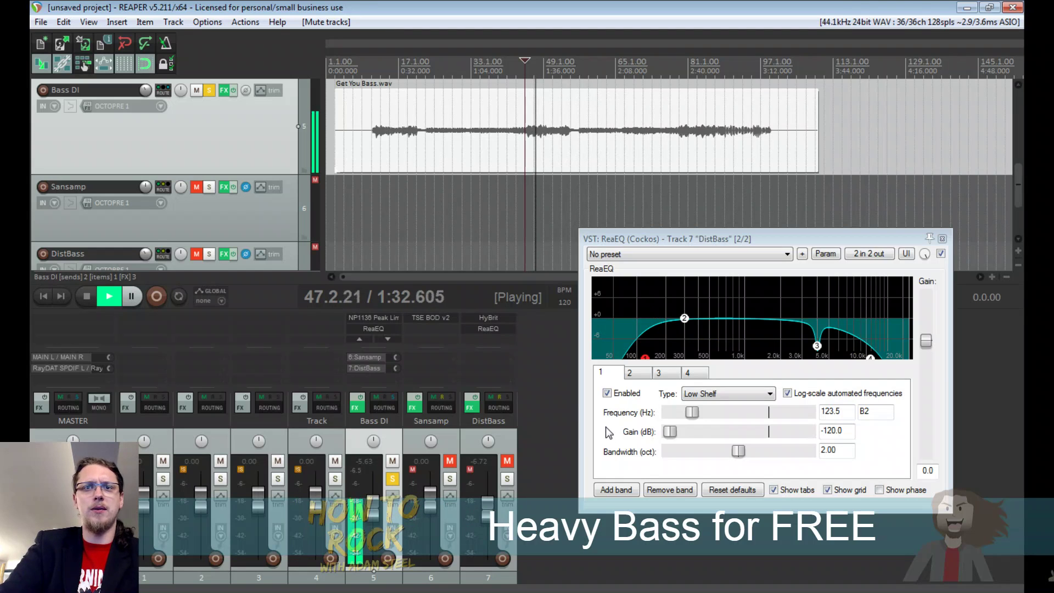
pyautogui.press('space')
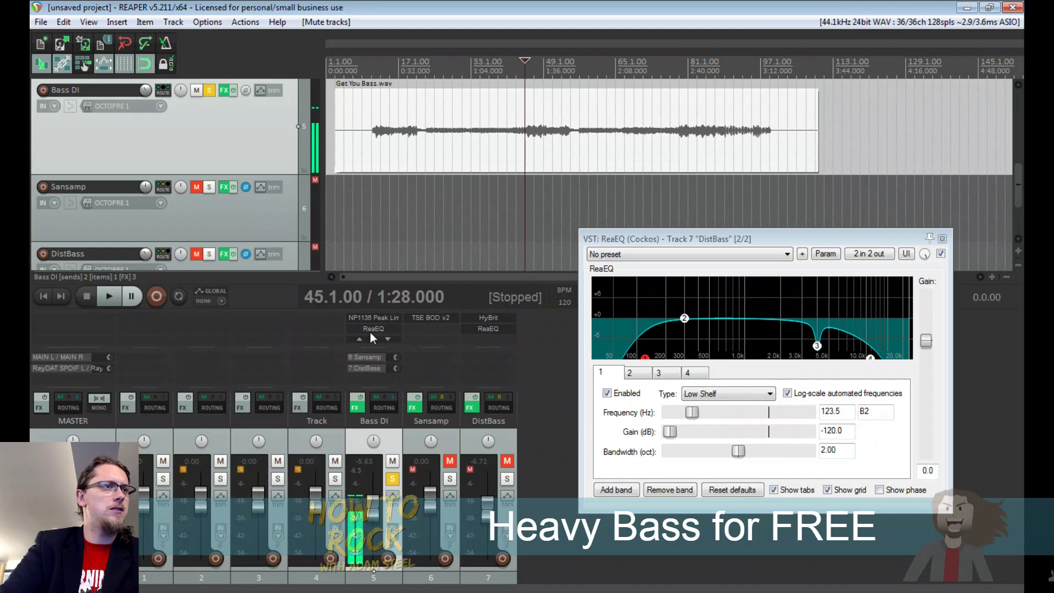
# Boost Bass DI's lows with ReaEQ's band 1 low shelf at 64.6 Hz and 8.4 dB, and play it back briefly
pyautogui.click(370, 330)
pyautogui.moveTo(564, 299); pyautogui.dragTo(552, 273)
pyautogui.press('space')
pyautogui.press('space')
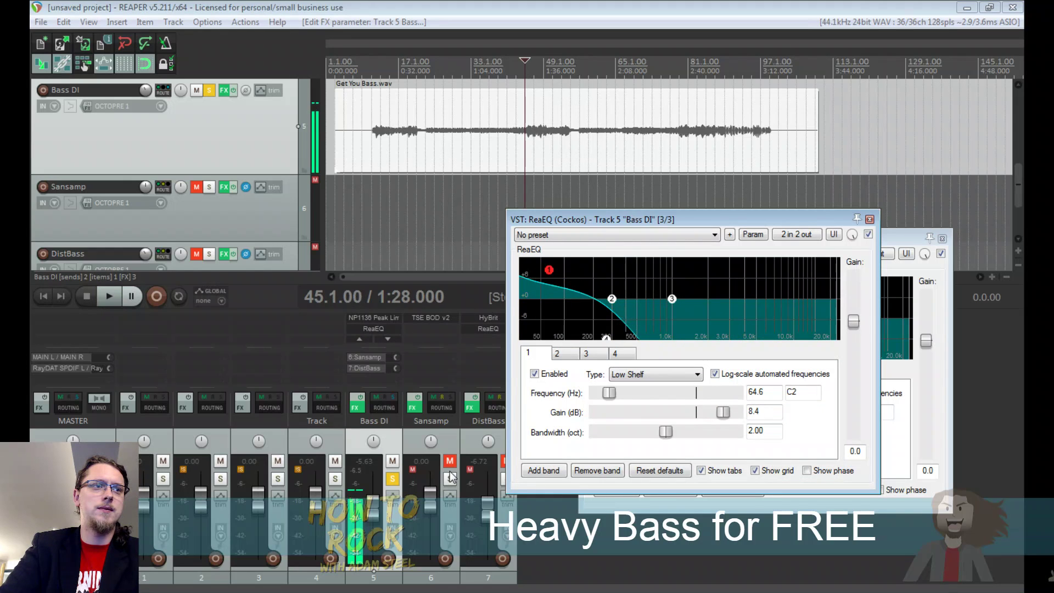
# Unmute Sansamp and DistBass, and set Bass DI's low shelf to 53.3 Hz and 4.8 dB during playback
pyautogui.click(449, 460)
pyautogui.click(502, 461)
pyautogui.press('space')
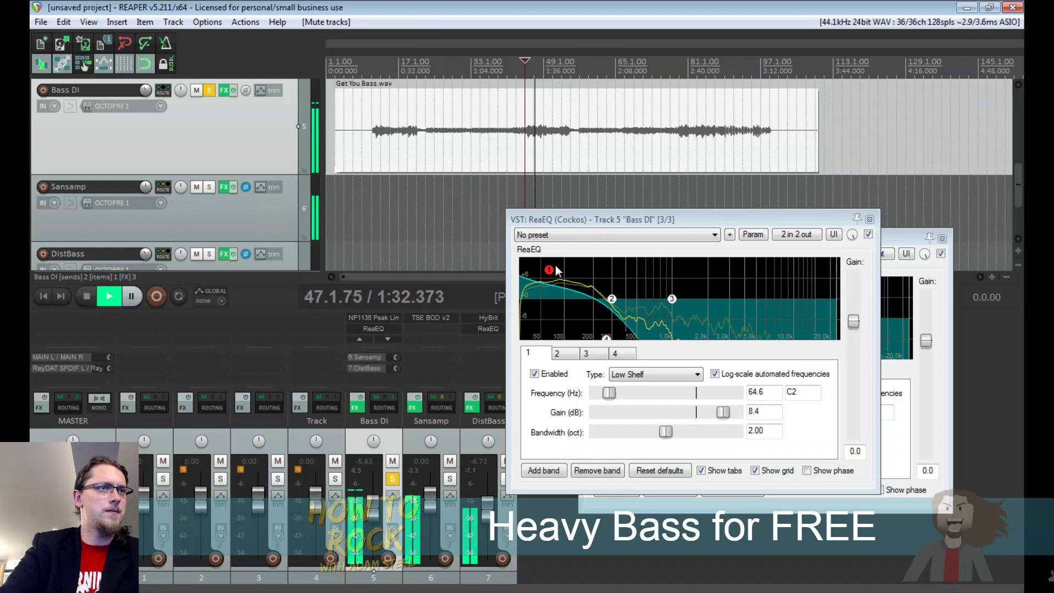
pyautogui.moveTo(548, 270); pyautogui.dragTo(545, 284)
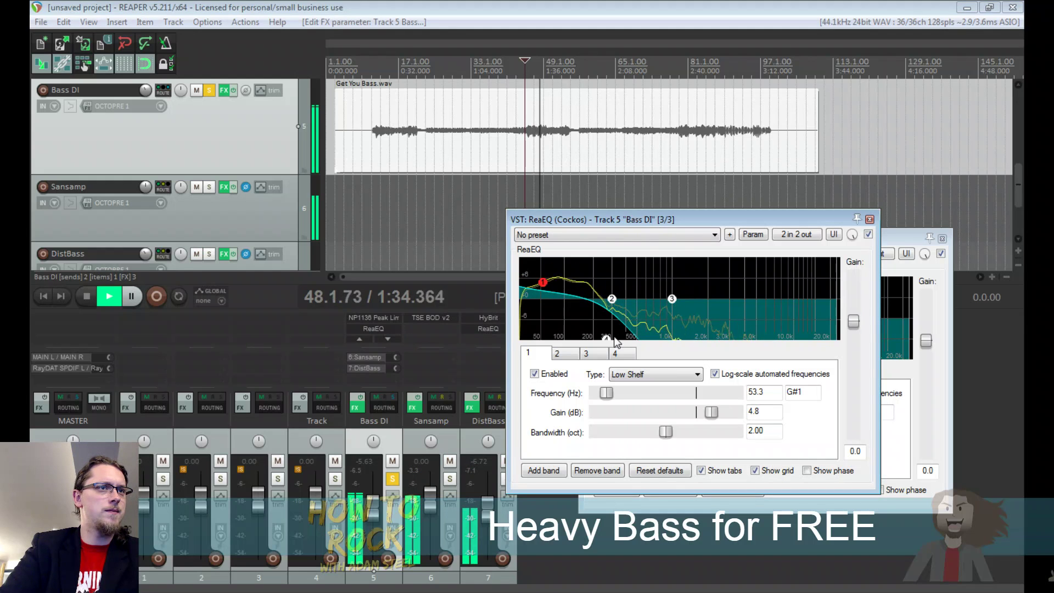
# Boost Bass DI's low mids with ReaEQ's band 2 at 199.7 Hz and 4.8 dB, and stop playback
pyautogui.moveTo(611, 298)
pyautogui.mouseDown()
pyautogui.moveTo(609, 274)
pyautogui.moveTo(596, 284)
pyautogui.mouseUp()
pyautogui.press('space')
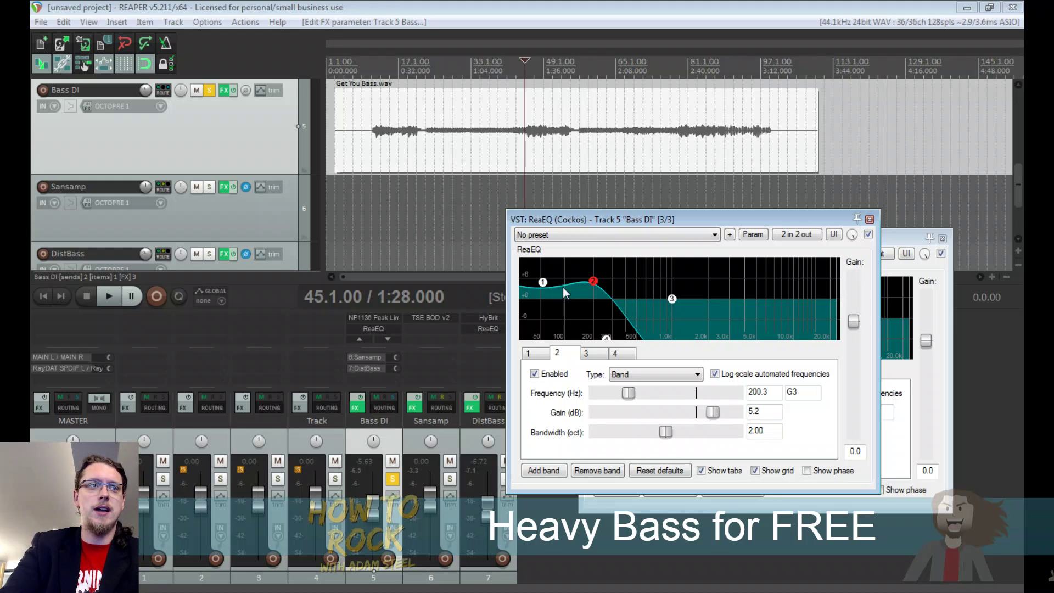
pyautogui.moveTo(593, 281)
pyautogui.mouseDown()
pyautogui.moveTo(534, 282)
pyautogui.moveTo(555, 296)
pyautogui.moveTo(588, 286)
pyautogui.mouseUp()
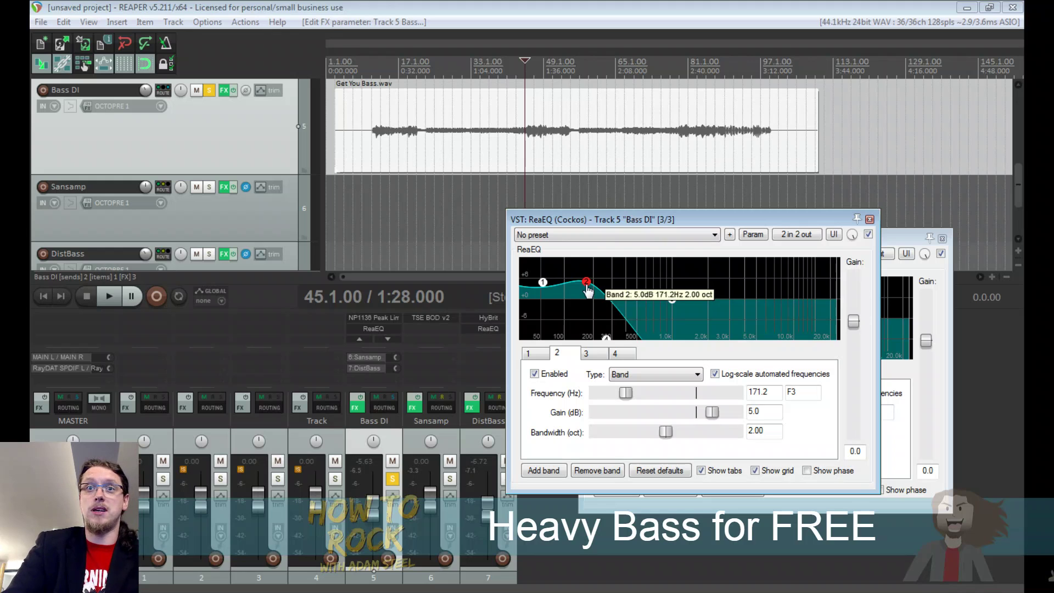
pyautogui.moveTo(588, 287)
pyautogui.mouseDown()
pyautogui.moveTo(633, 291)
pyautogui.moveTo(600, 287)
pyautogui.mouseUp()
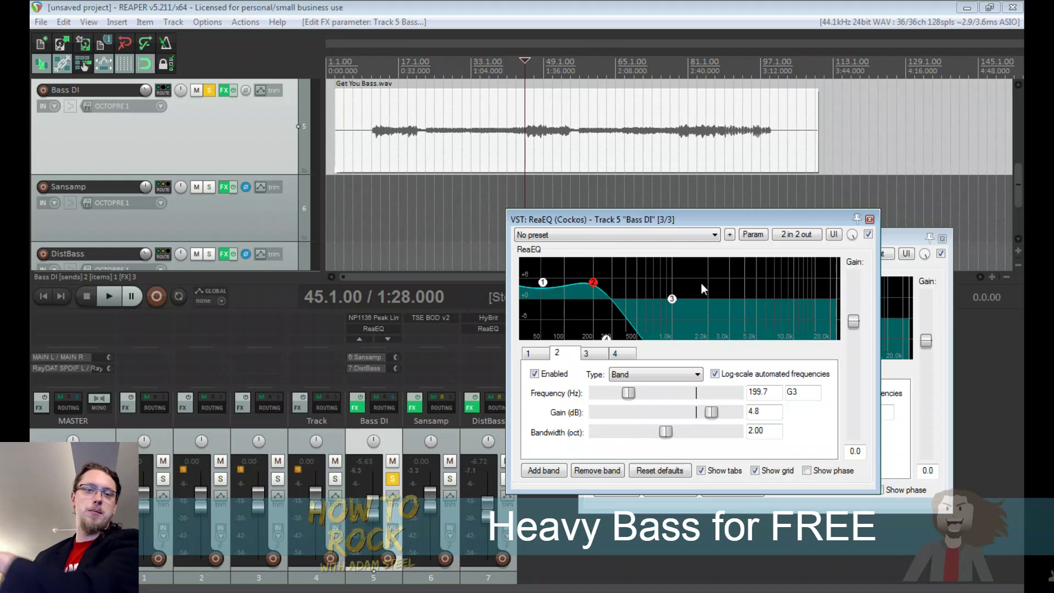
# Unsolo Bass DI and close the ReaEQ windows of Bass DI and DistBass
pyautogui.click(392, 479)
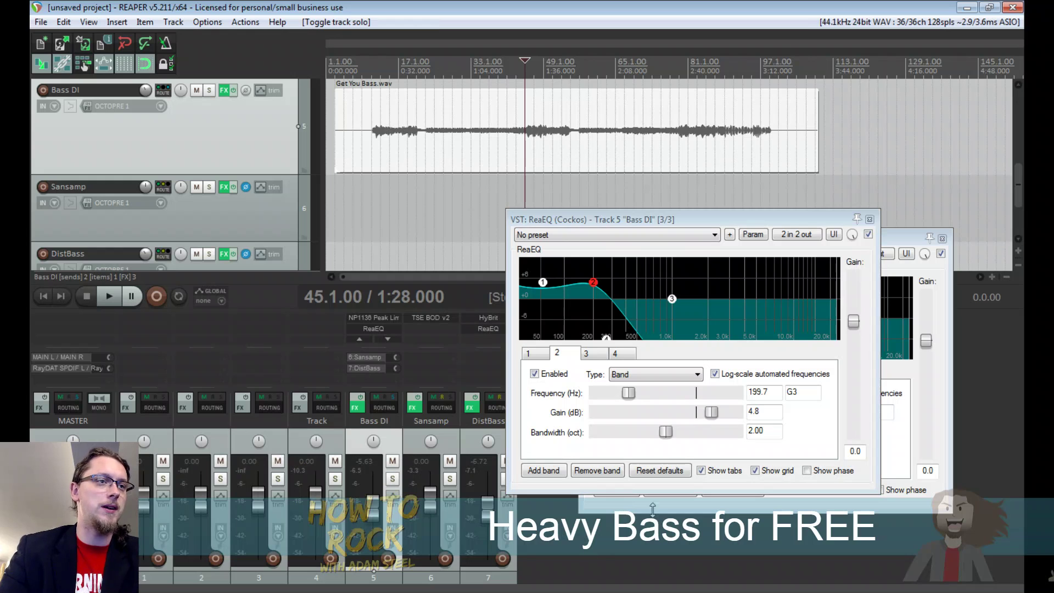
pyautogui.click(868, 220)
pyautogui.click(942, 238)
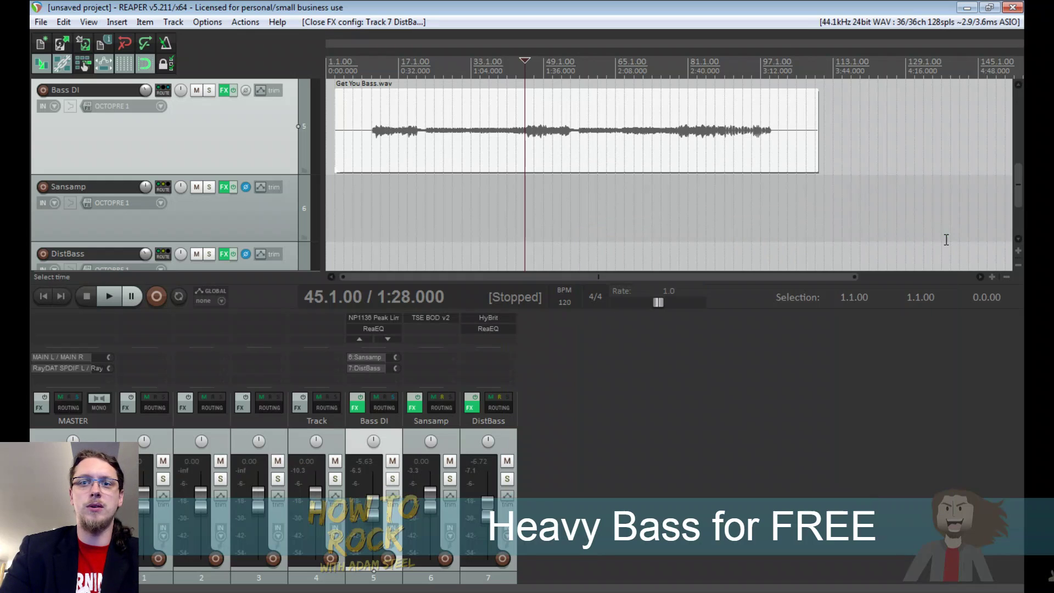
# Add a new track named Room after DistBass, and insert ReaVerb on it
pyautogui.doubleClick(698, 465)
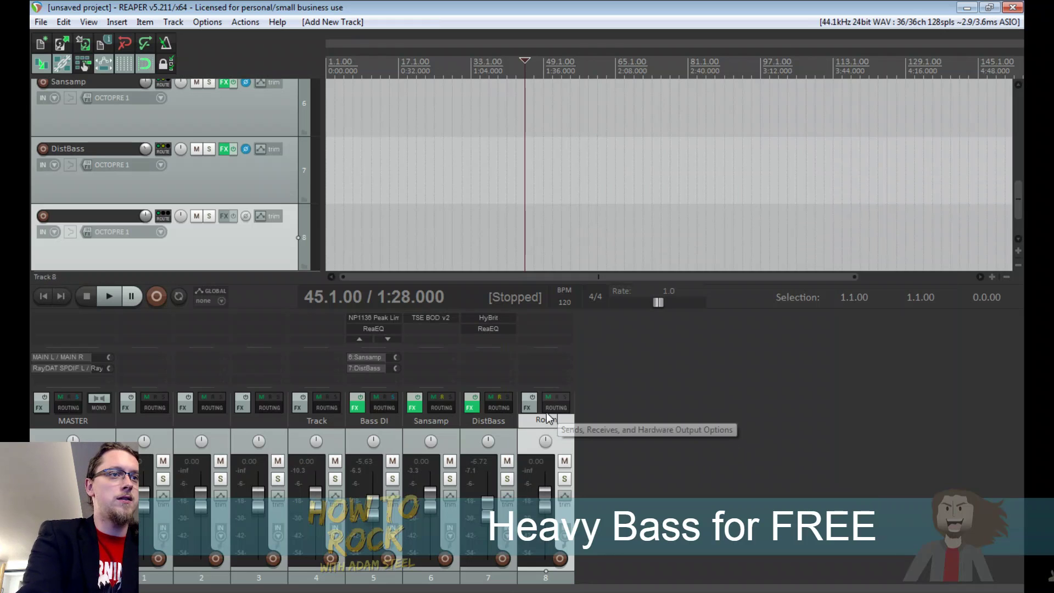
pyautogui.write('Room')
pyautogui.press('Return')
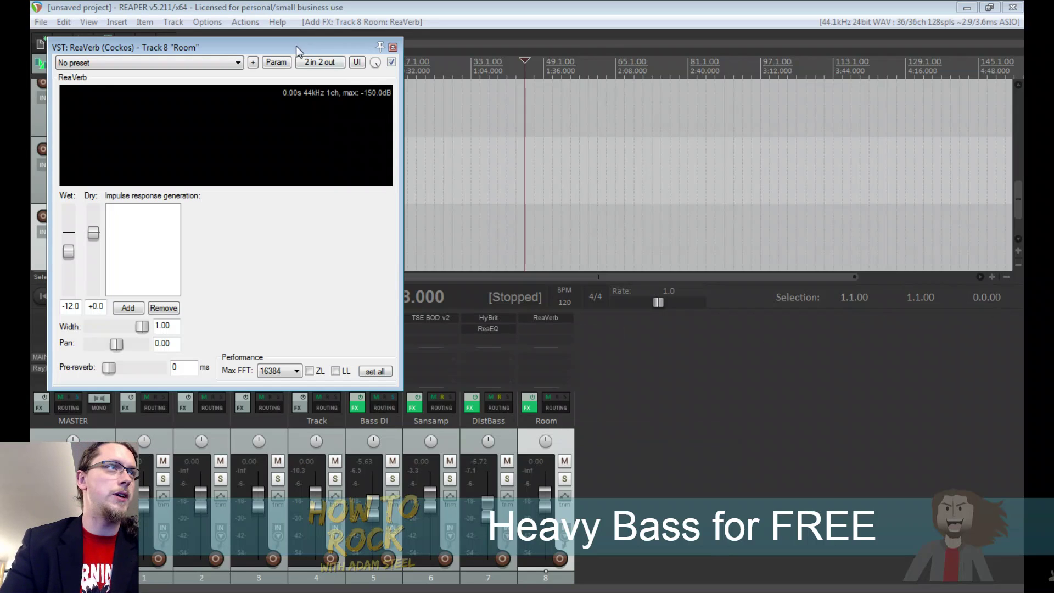
pyautogui.moveTo(295, 45); pyautogui.dragTo(817, 132)
# Load the impulse response file "3 Rooms 02 Studio B Close M-to-S.wav" from the BricastiM7 44.1kHz folder into ReaVerb
pyautogui.click(648, 384)
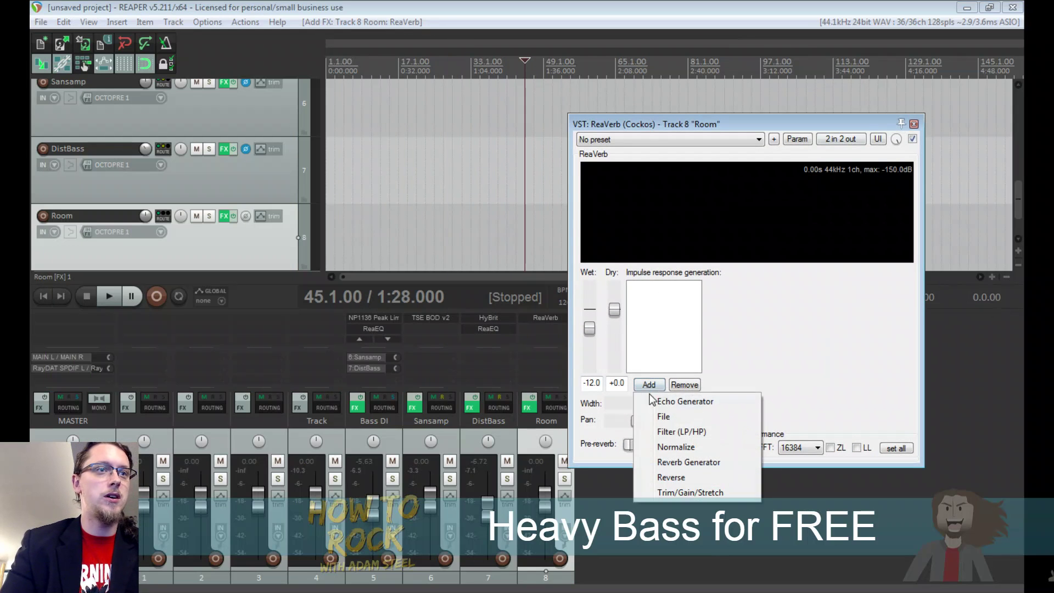
pyautogui.click(667, 415)
pyautogui.moveTo(834, 144); pyautogui.dragTo(621, 154)
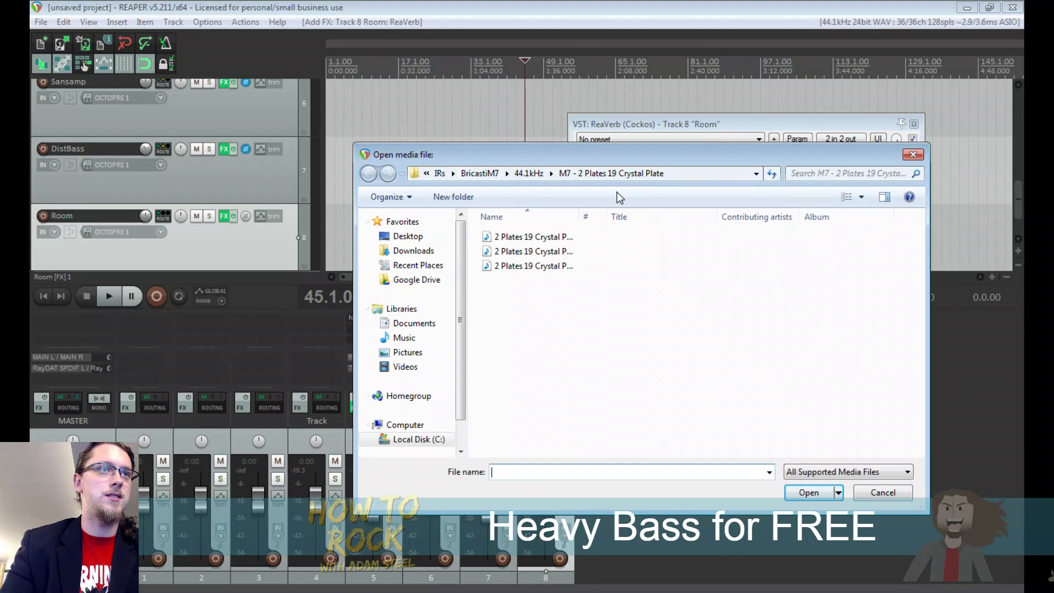
pyautogui.click(530, 172)
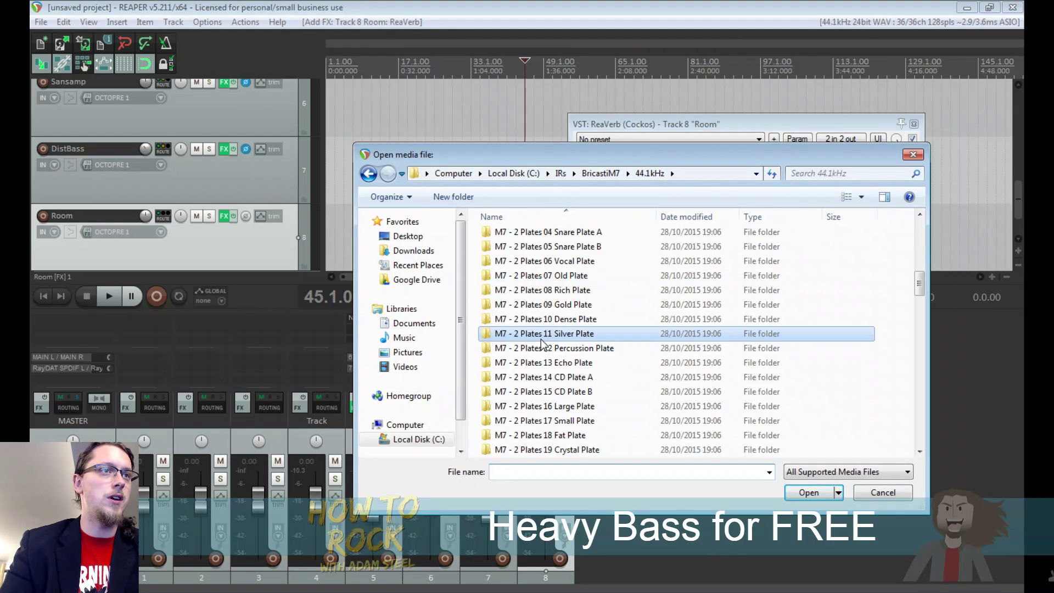
pyautogui.scroll(10, 533, 343)
pyautogui.scroll(-6, 541, 336)
pyautogui.scroll(-11, 541, 336)
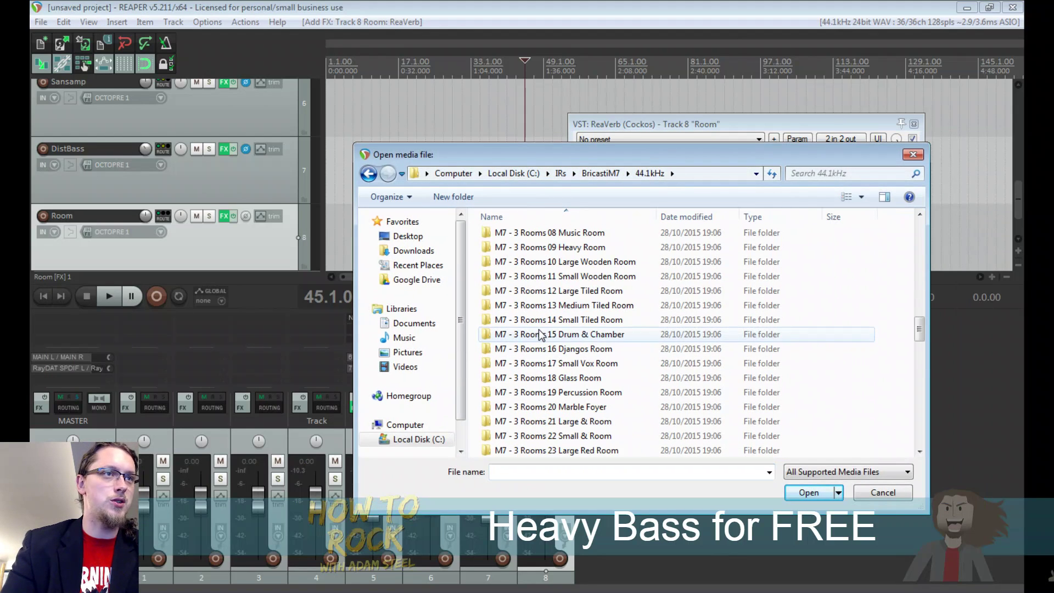
pyautogui.scroll(1, 549, 308)
pyautogui.scroll(3, 551, 298)
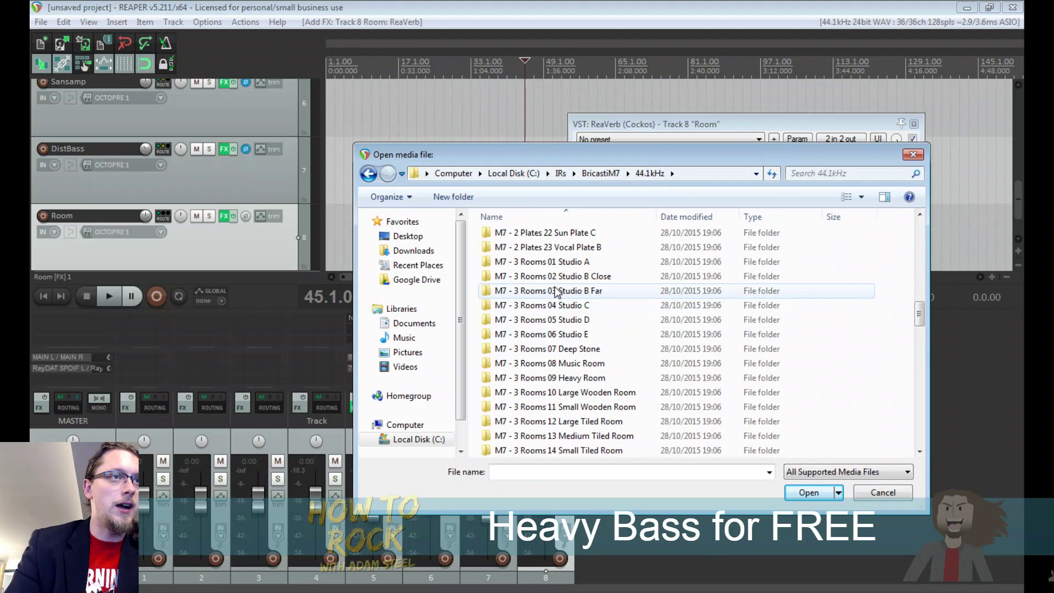
pyautogui.doubleClick(552, 277)
pyautogui.doubleClick(535, 241)
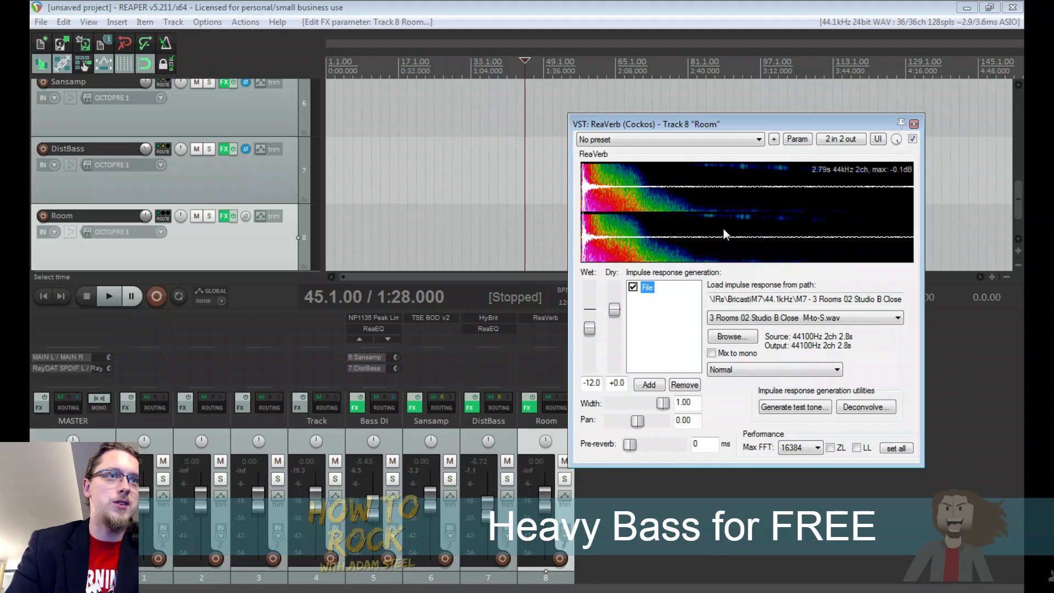
# Set ReaVerb's dry level to -inf and the impulse response to "Apply -18dB gain", and close the plugin window
pyautogui.moveTo(613, 311); pyautogui.dragTo(617, 384)
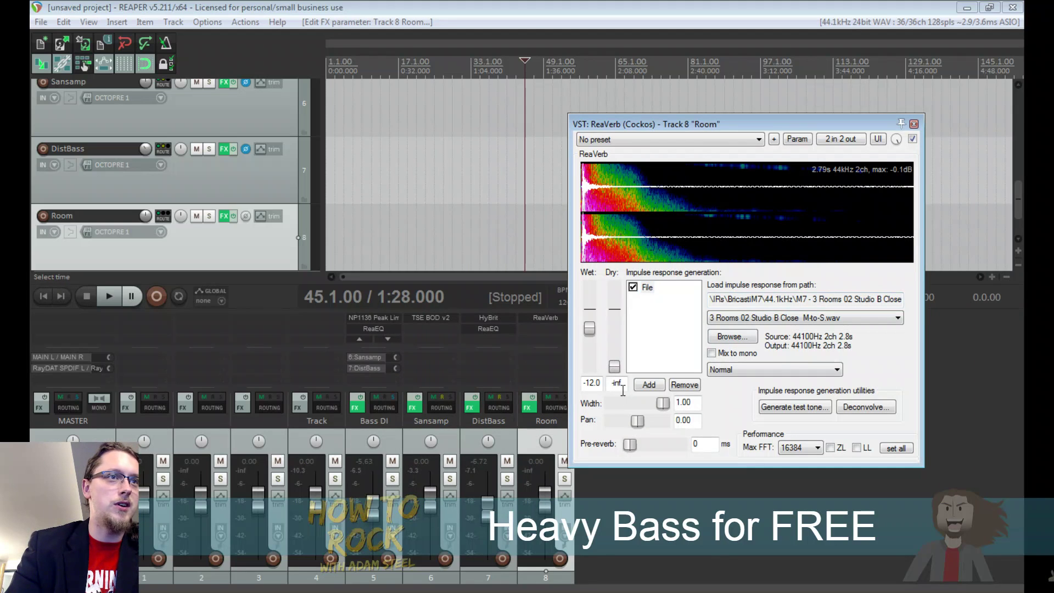
pyautogui.click(760, 369)
pyautogui.click(741, 391)
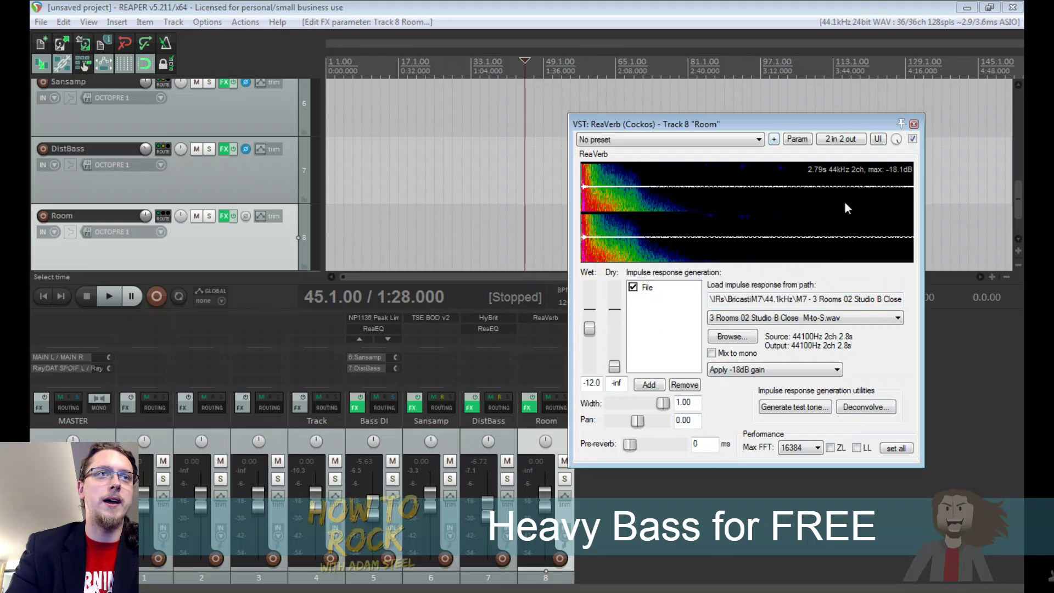
pyautogui.click(913, 123)
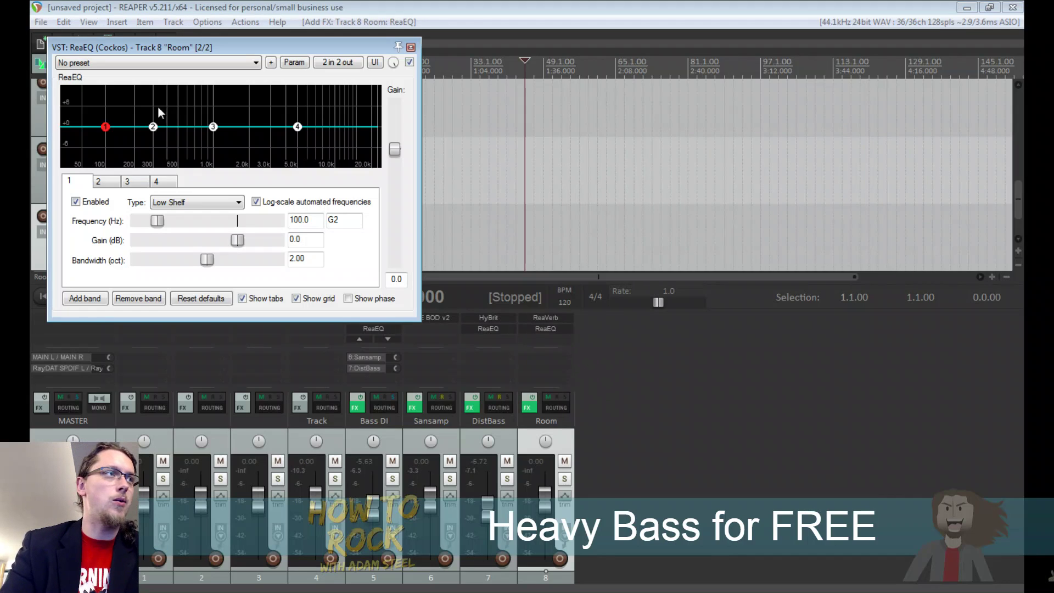
# Cut the Room track's ReaEQ low shelf to -120 dB at 218.1 Hz, place ReaEQ before ReaVerb, and close the plugin window
pyautogui.moveTo(106, 127); pyautogui.dragTo(145, 168)
pyautogui.moveTo(545, 328); pyautogui.dragTo(540, 322)
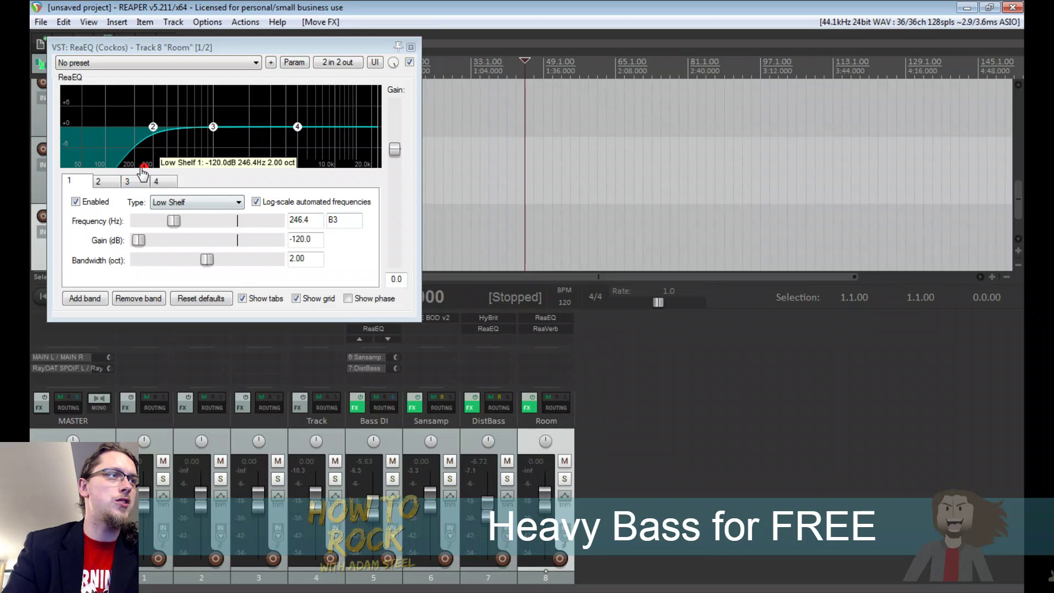
pyautogui.moveTo(144, 167); pyautogui.dragTo(138, 184)
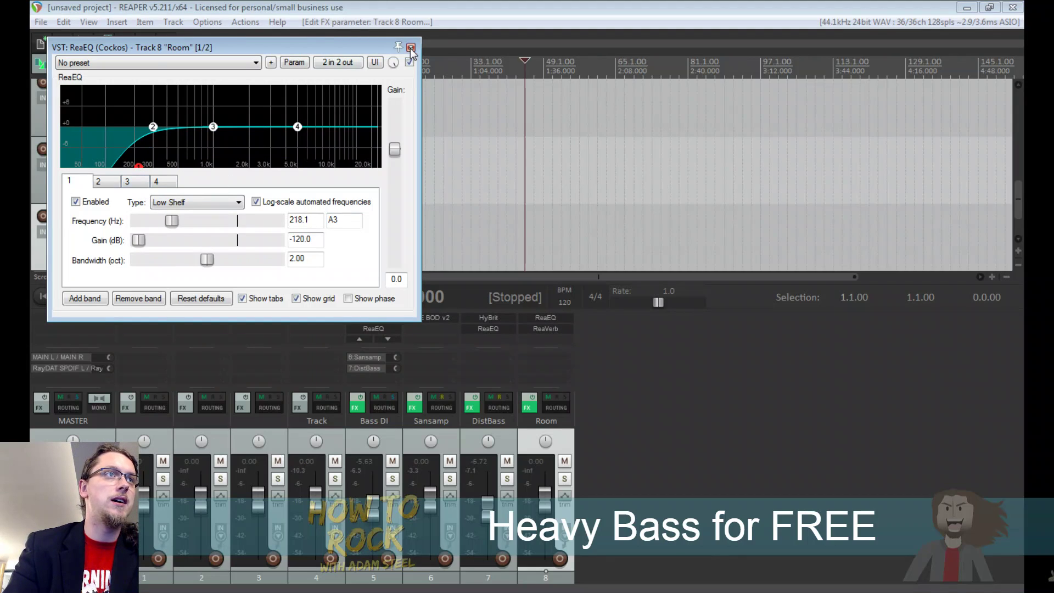
pyautogui.click(410, 47)
# Add a new track after DistBass and reorder it to sit between Track and Bass DI
pyautogui.click(504, 432)
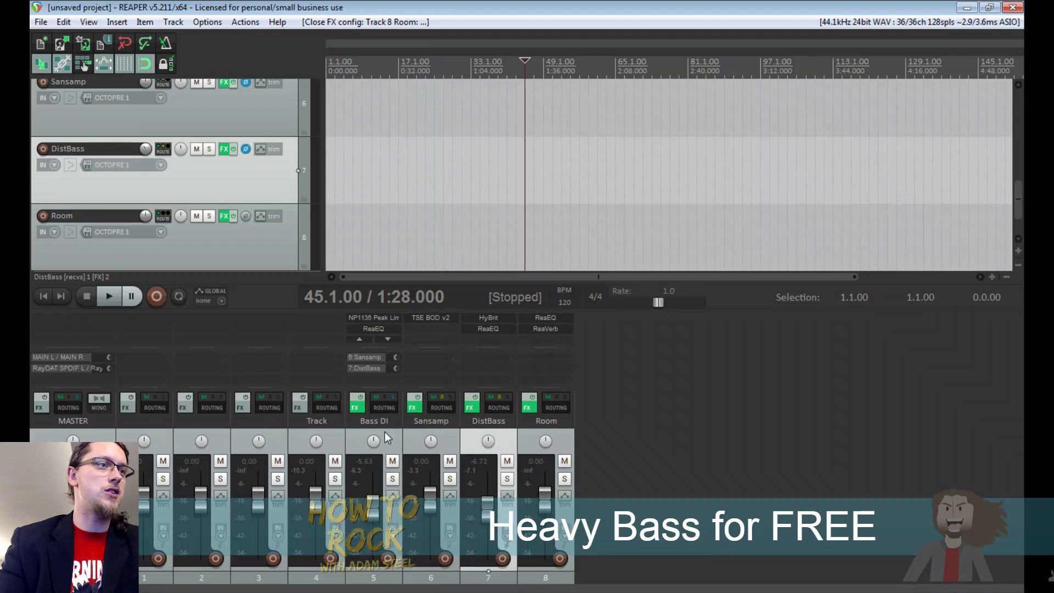
pyautogui.hotkey('ctrl', 't')
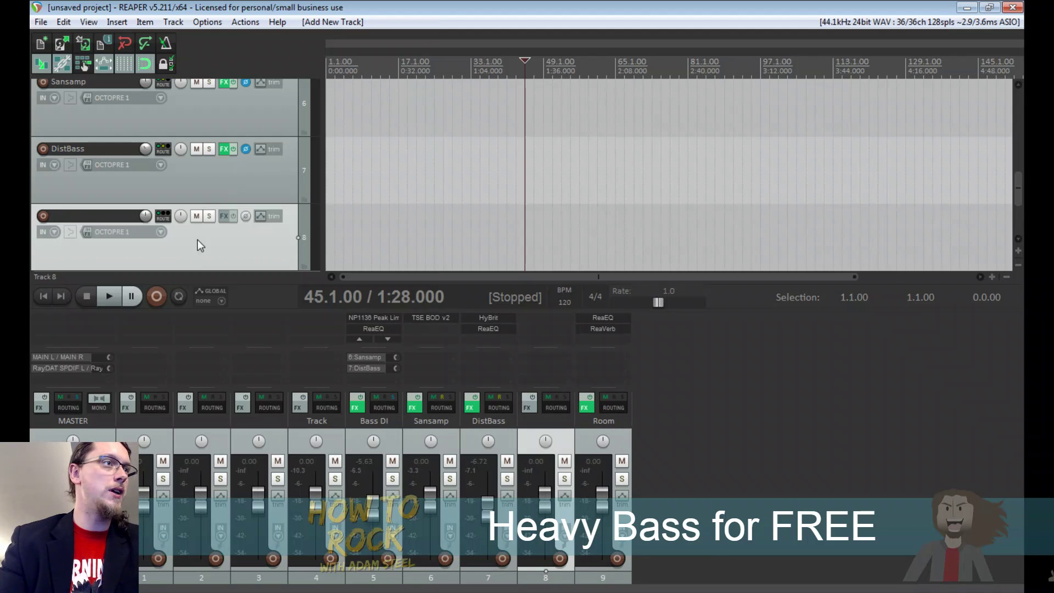
pyautogui.moveTo(197, 240)
pyautogui.mouseDown()
pyautogui.moveTo(214, 168)
pyautogui.moveTo(200, 150)
pyautogui.moveTo(204, 242)
pyautogui.mouseUp()
pyautogui.scroll(2, 214, 165)
pyautogui.scroll(2, 199, 150)
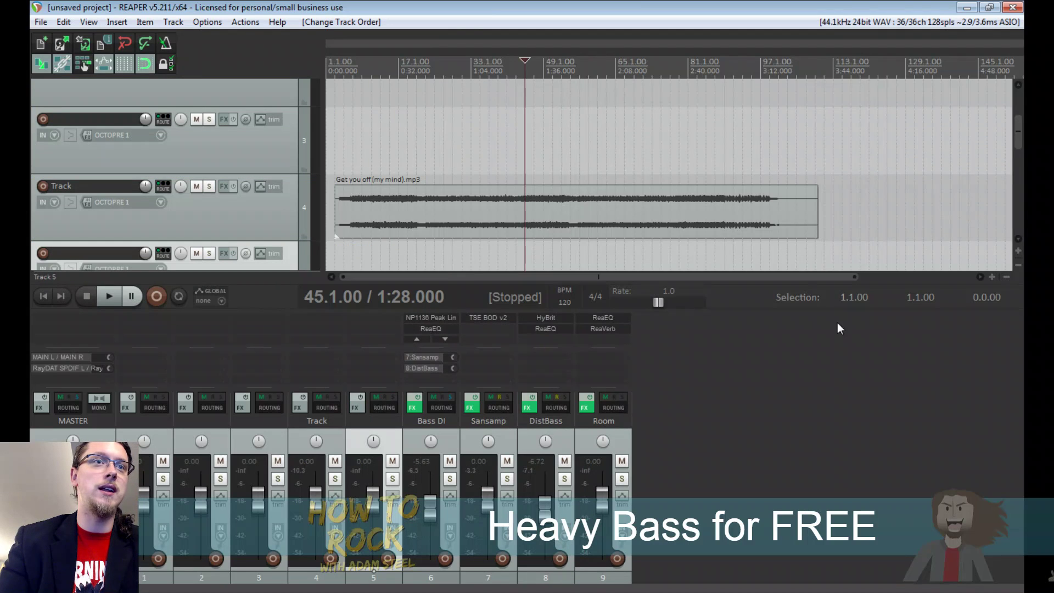
# Hide the mixer and nest Bass DI, Sansamp and DistBass inside the new unnamed track as its folder children
pyautogui.hotkey('ctrl', 'm')
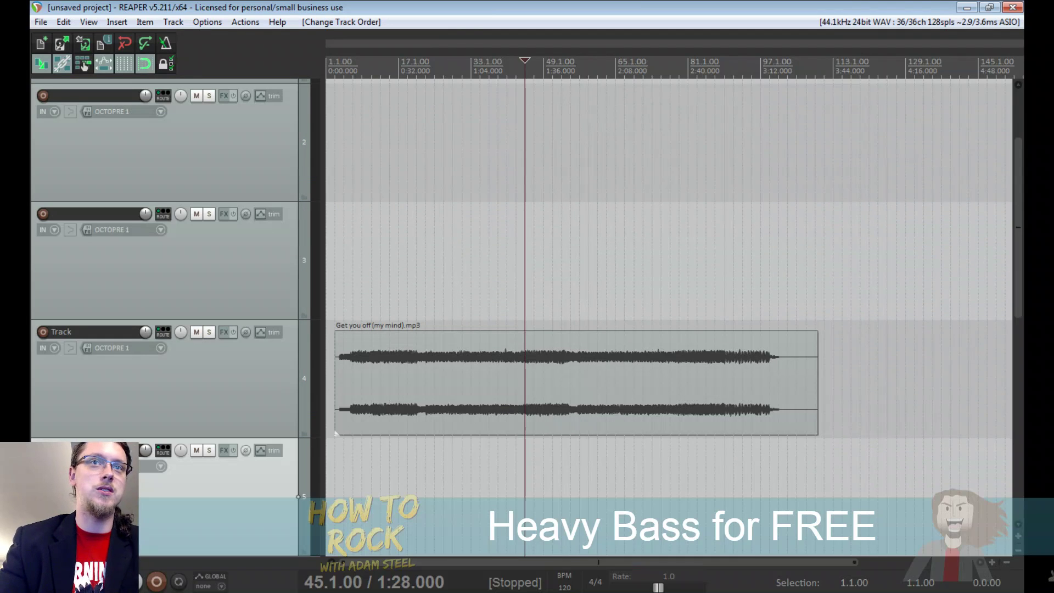
pyautogui.scroll(-3, 1007, 301)
pyautogui.scroll(-2, 1007, 301)
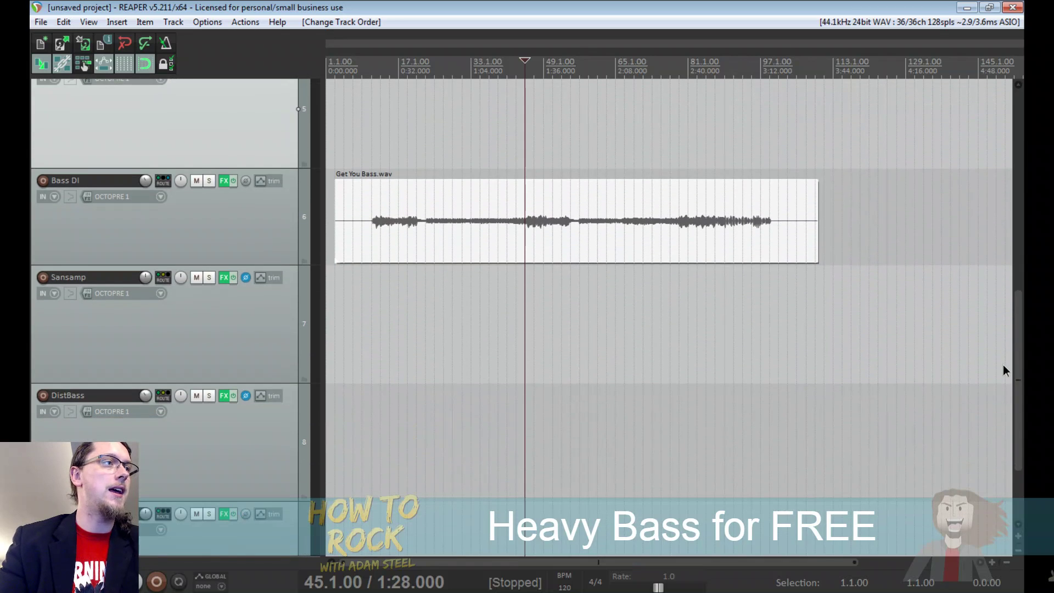
pyautogui.click(188, 253)
pyautogui.keyDown('shift'); pyautogui.click(199, 438); pyautogui.keyUp('shift')
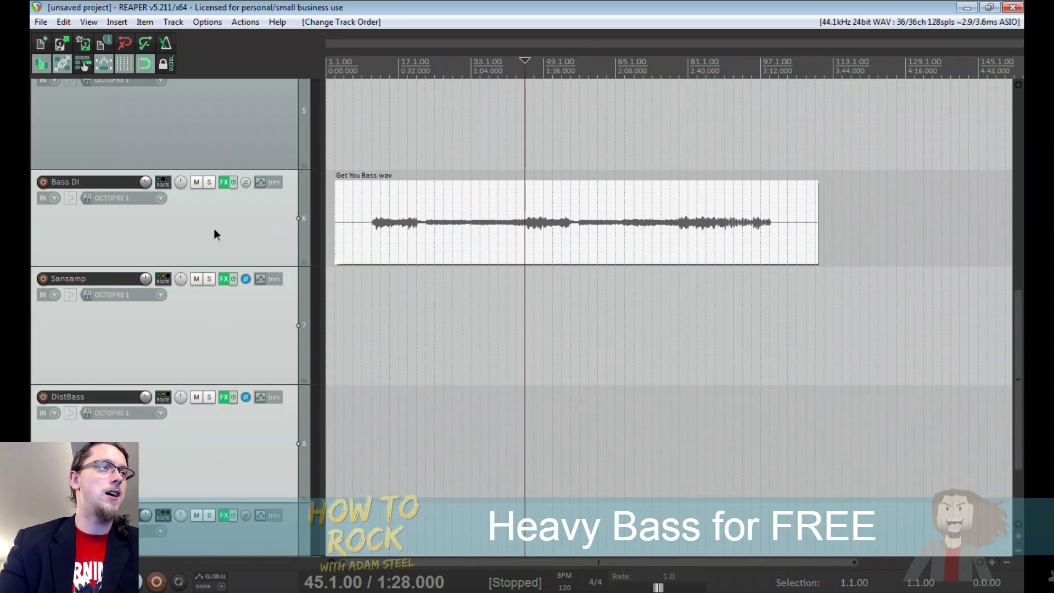
pyautogui.moveTo(215, 230); pyautogui.dragTo(211, 177)
pyautogui.moveTo(209, 140); pyautogui.dragTo(209, 125)
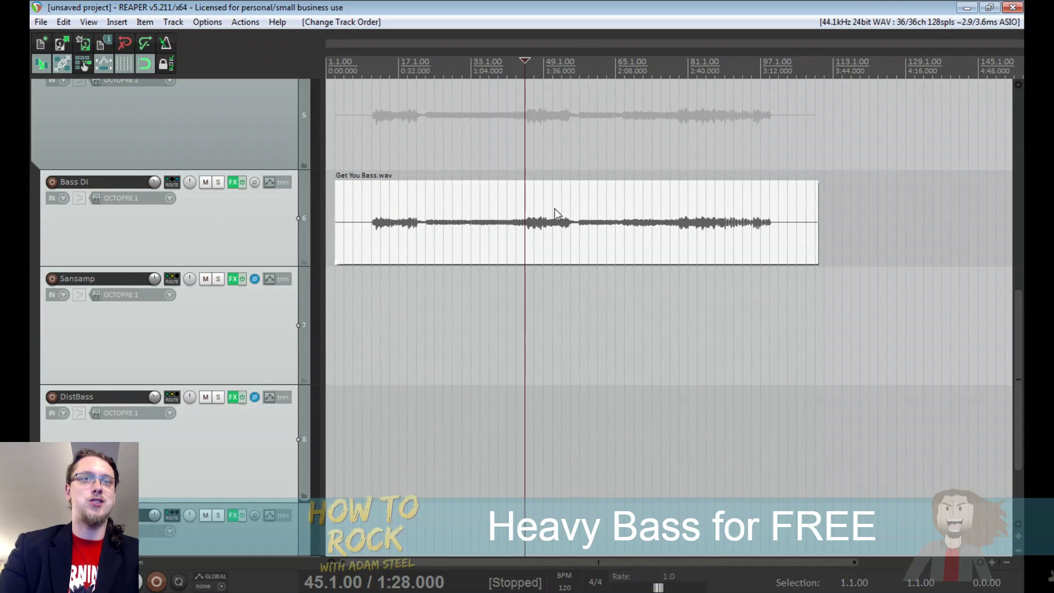
# Name the folder track above Bass DI "Bass GRP"
pyautogui.scroll(3, 1018, 310)
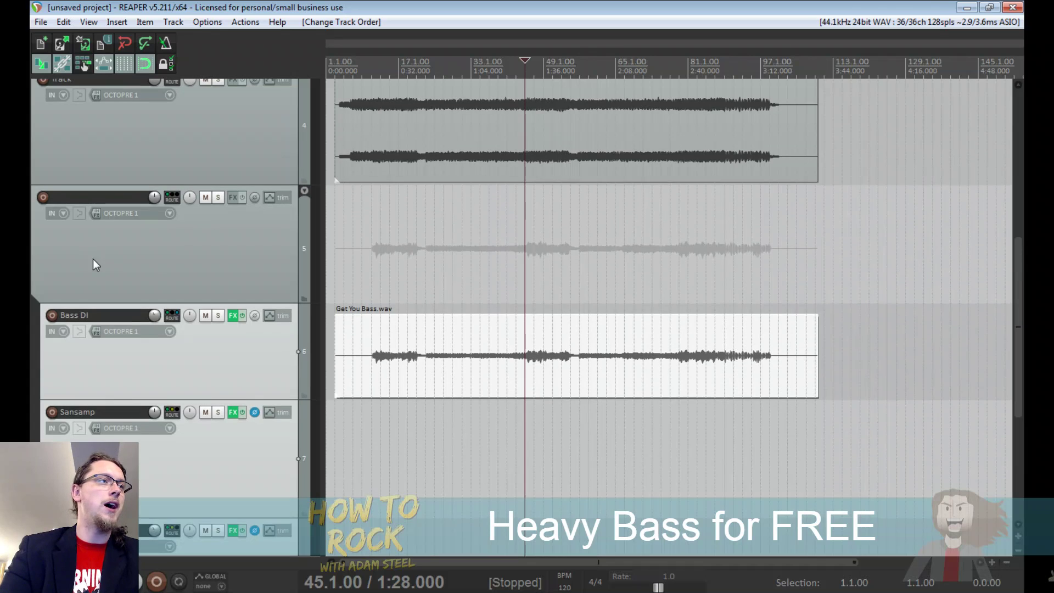
pyautogui.click(93, 258)
pyautogui.doubleClick(104, 199)
pyautogui.write('Bass GRP')
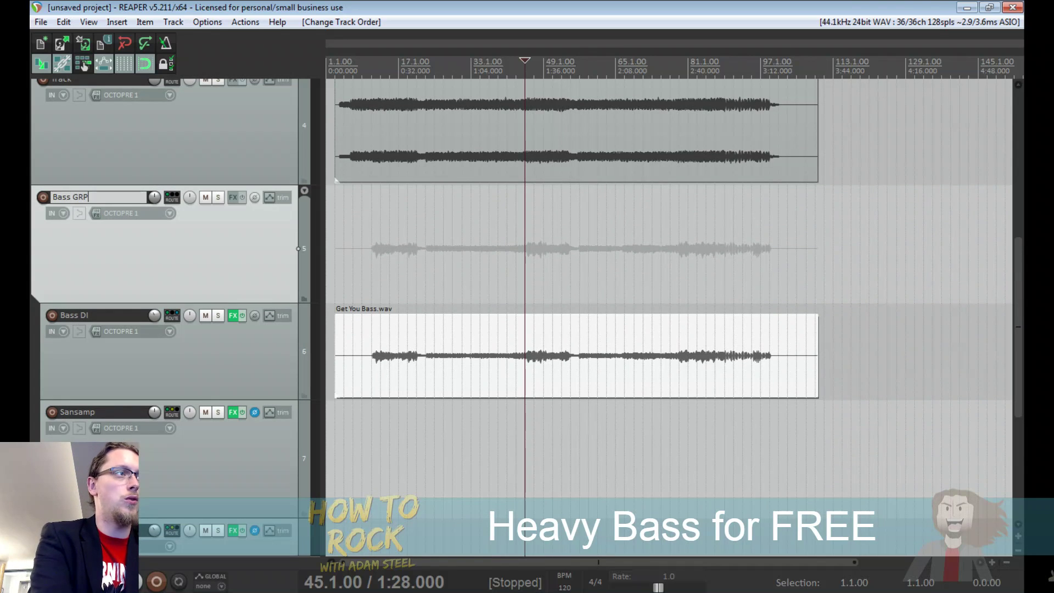
pyautogui.press('Return')
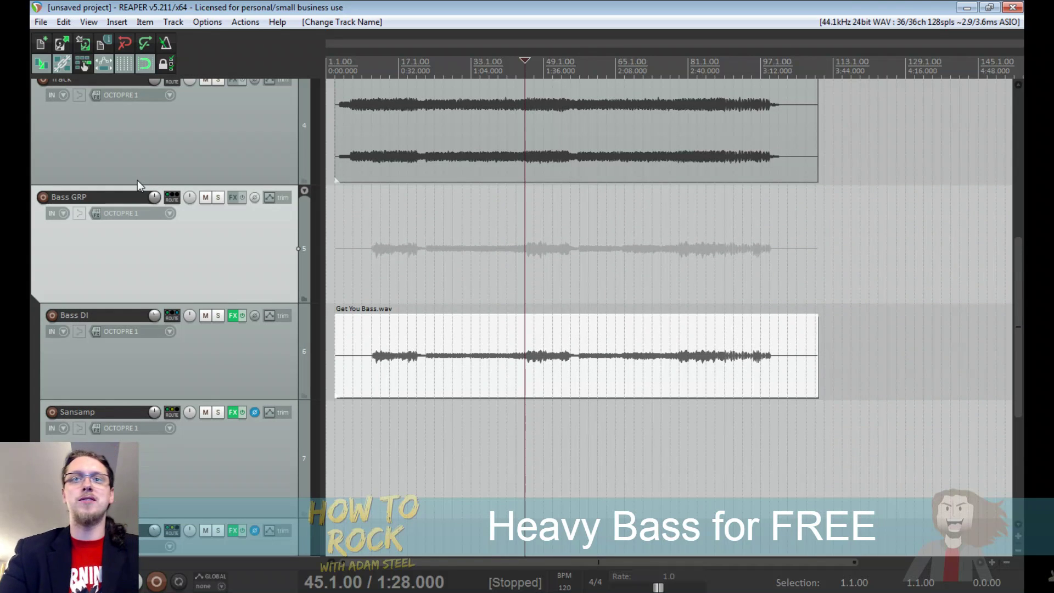
# Solo the Bass GRP folder track and audition the combined bass tone from bar 45
pyautogui.click(218, 196)
pyautogui.press('space')
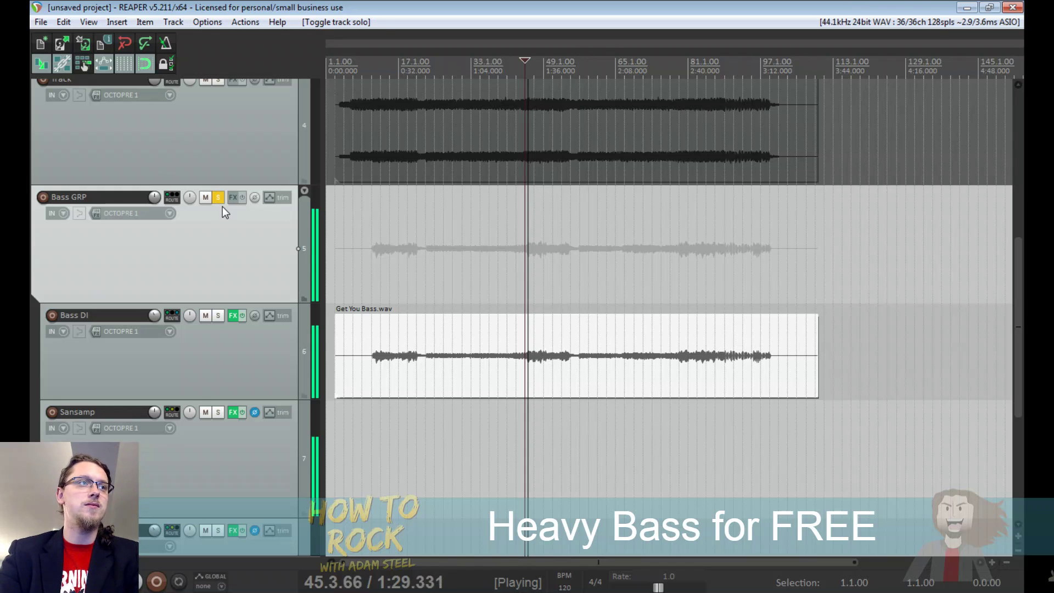
pyautogui.press('space')
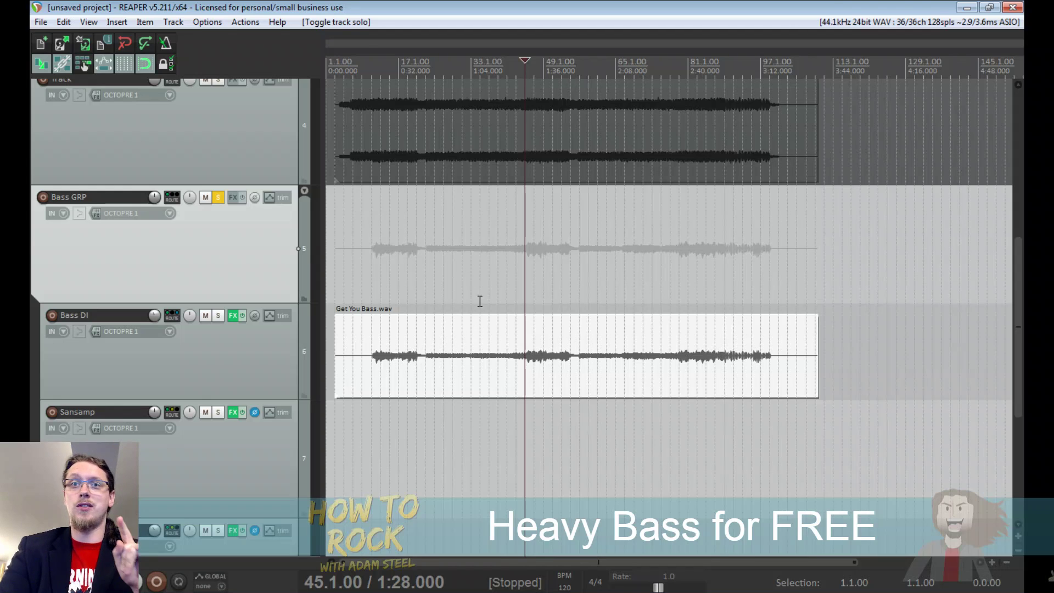
pyautogui.scroll(5, 593, 274)
pyautogui.scroll(5, 648, 283)
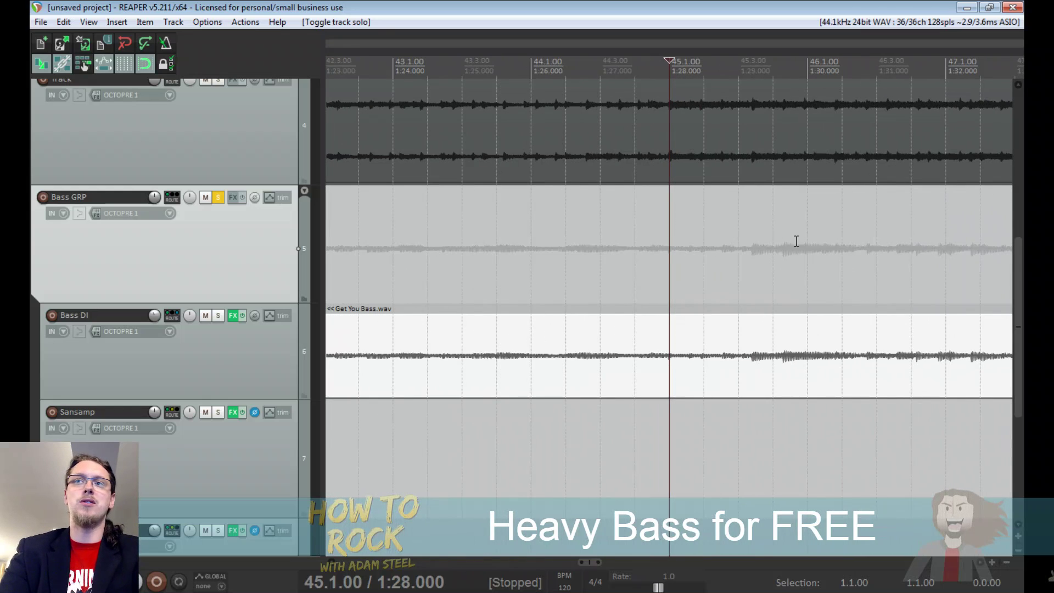
pyautogui.scroll(-8, 752, 261)
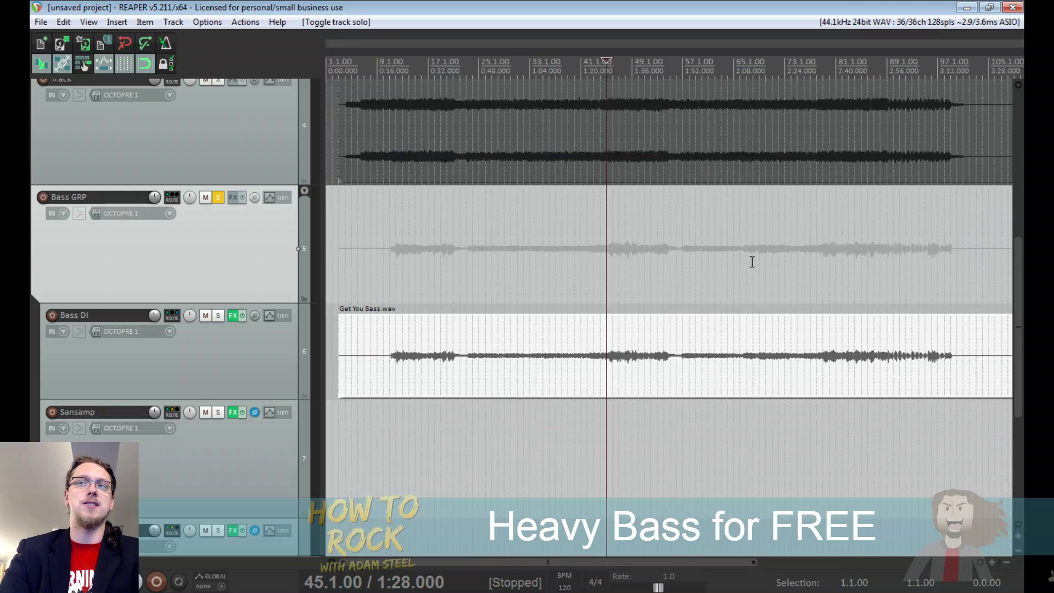
pyautogui.scroll(-3, 492, 241)
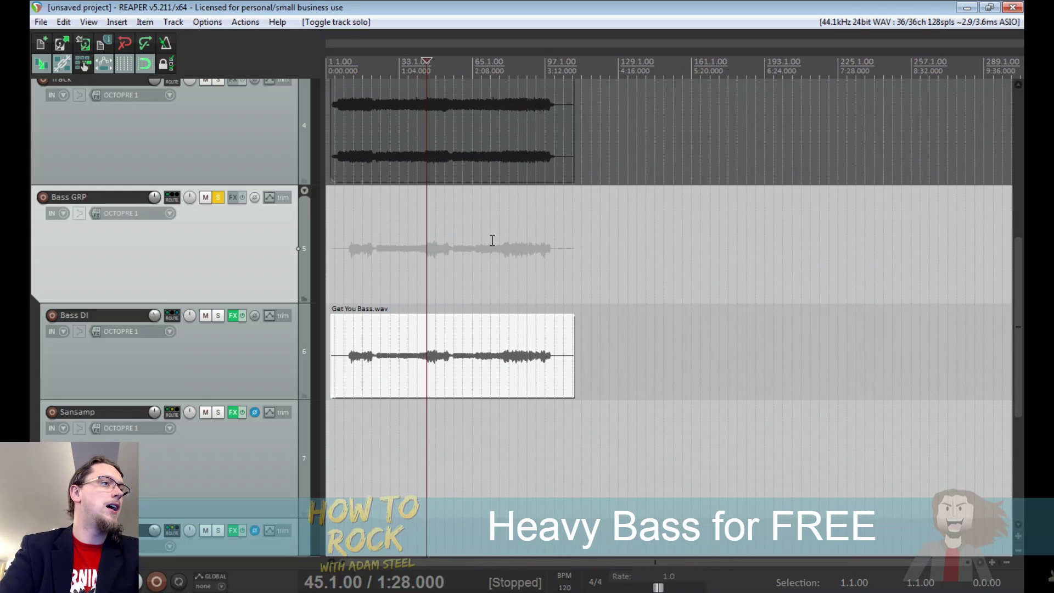
pyautogui.scroll(-4, 595, 328)
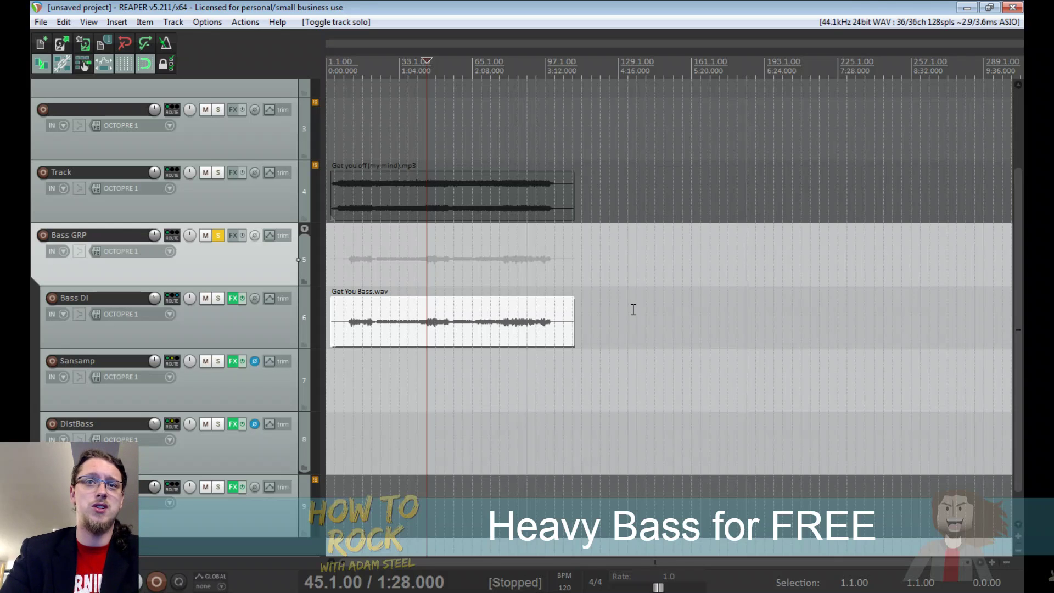
# Show the mixer again, and collapse and re-expand the child tracks of Bass GRP in it
pyautogui.hotkey('ctrl', 'm')
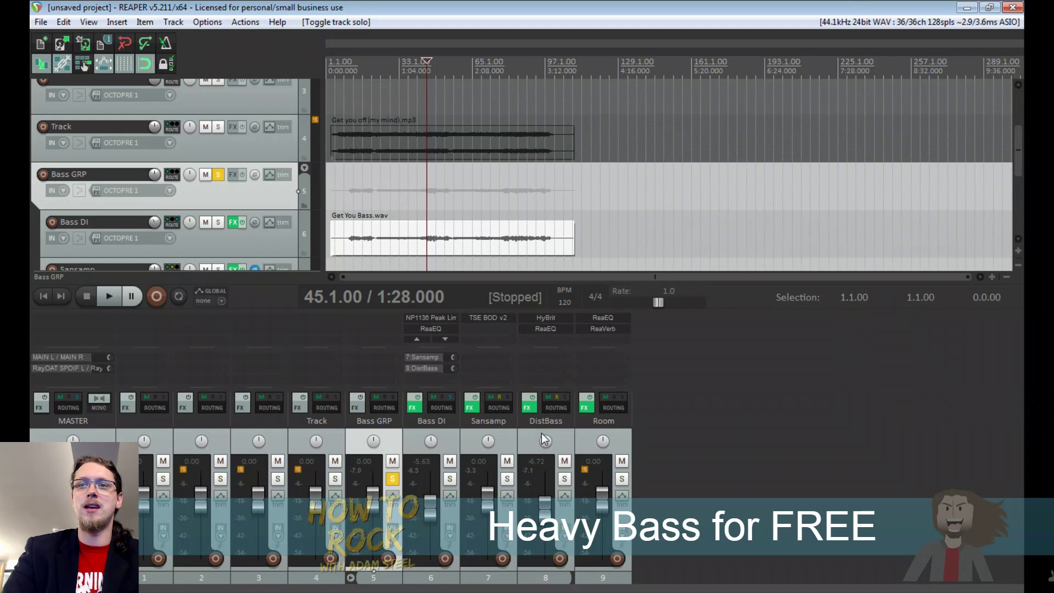
pyautogui.click(350, 577)
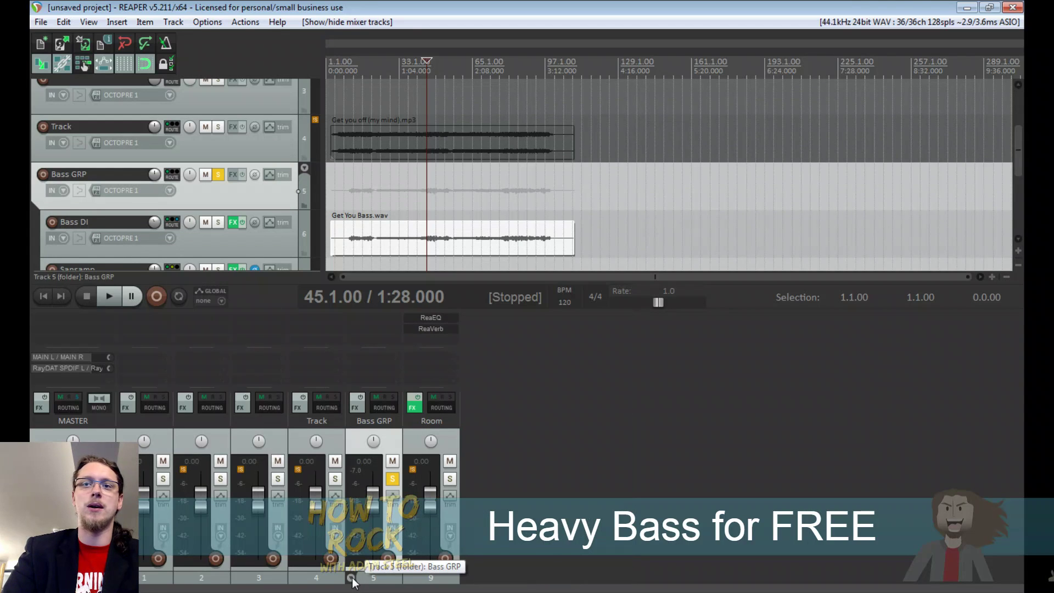
pyautogui.click(350, 577)
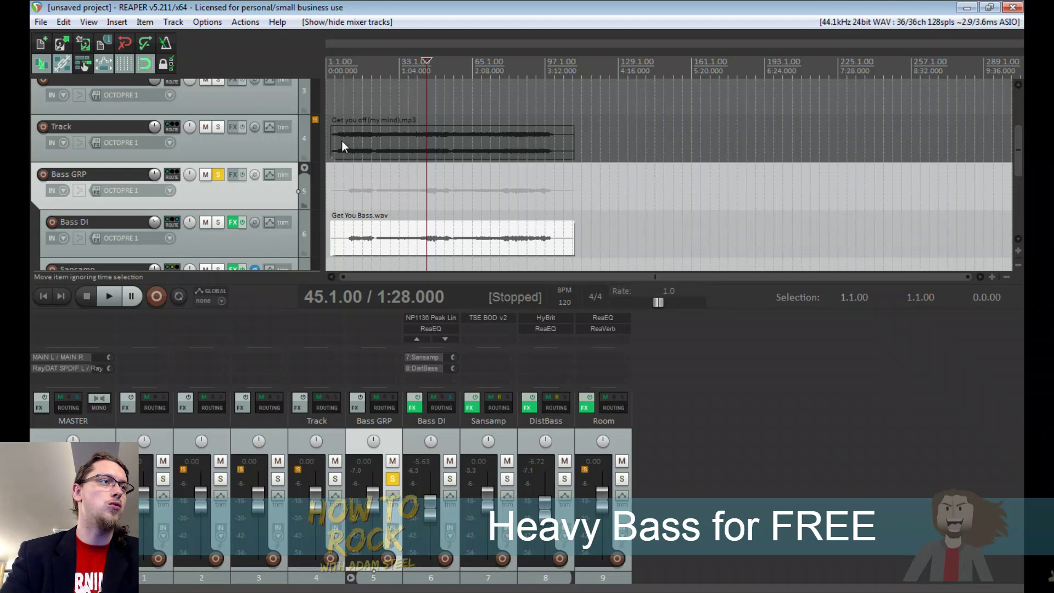
# Audition the bass group, insert ReaComp on Bass GRP, and load the preset "stock - Driving Rock Bass"
pyautogui.press('space')
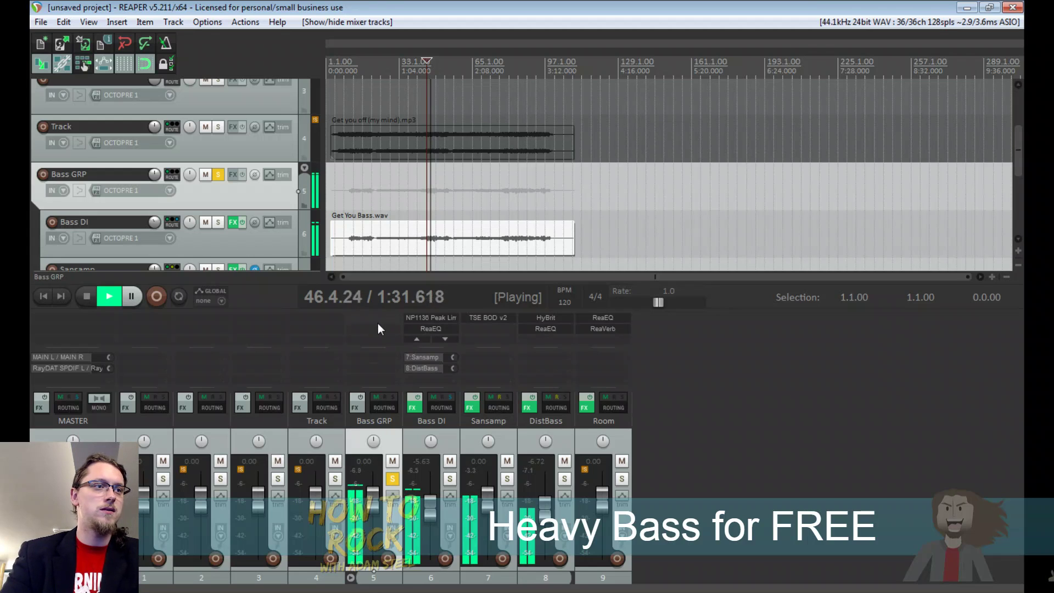
pyautogui.press('space')
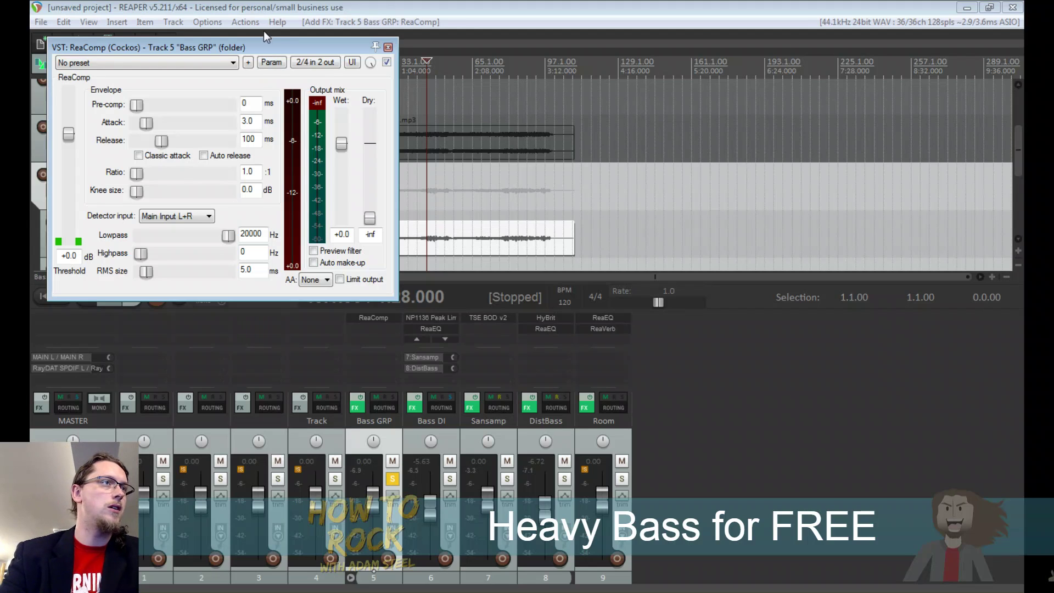
pyautogui.moveTo(263, 38); pyautogui.dragTo(535, 90)
pyautogui.click(431, 107)
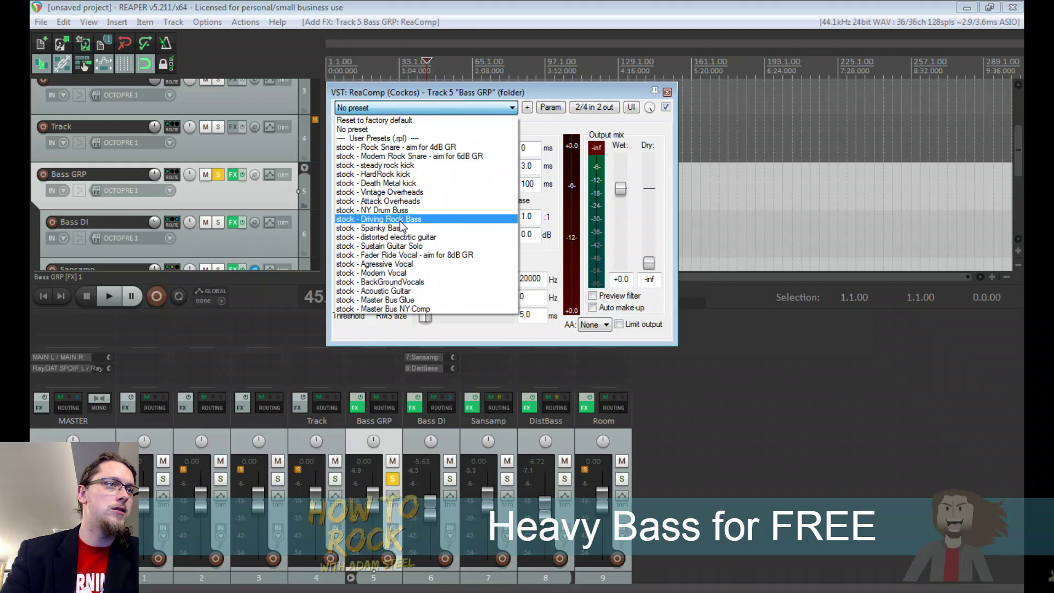
pyautogui.click(401, 223)
pyautogui.moveTo(418, 93); pyautogui.dragTo(536, 161)
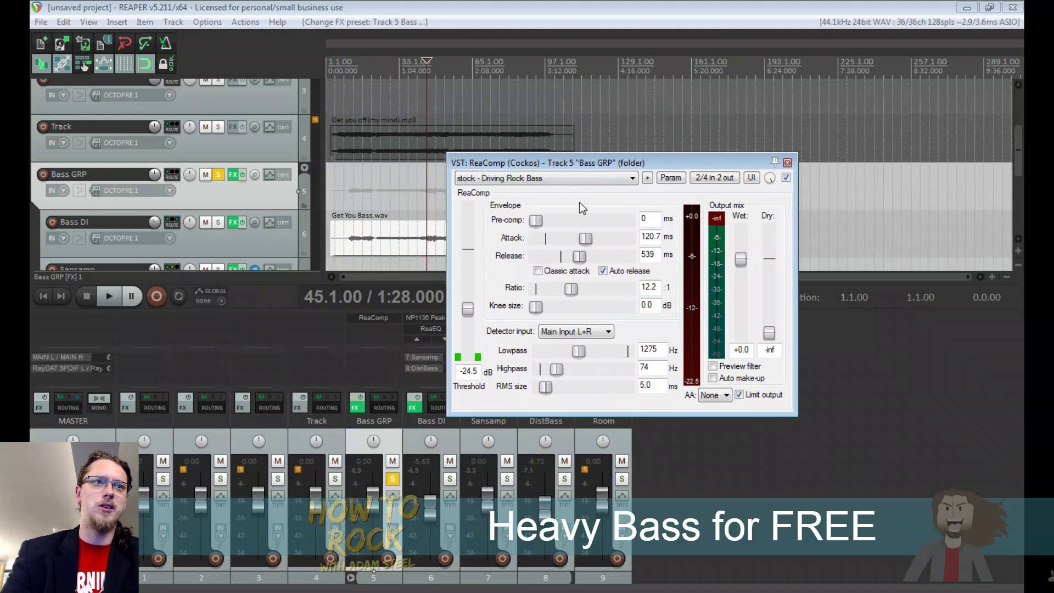
# Audition the preset, disable ReaComp's auto release, and set release to 103 ms, threshold to -16.9 dB and ratio to 3.9:1
pyautogui.press('space')
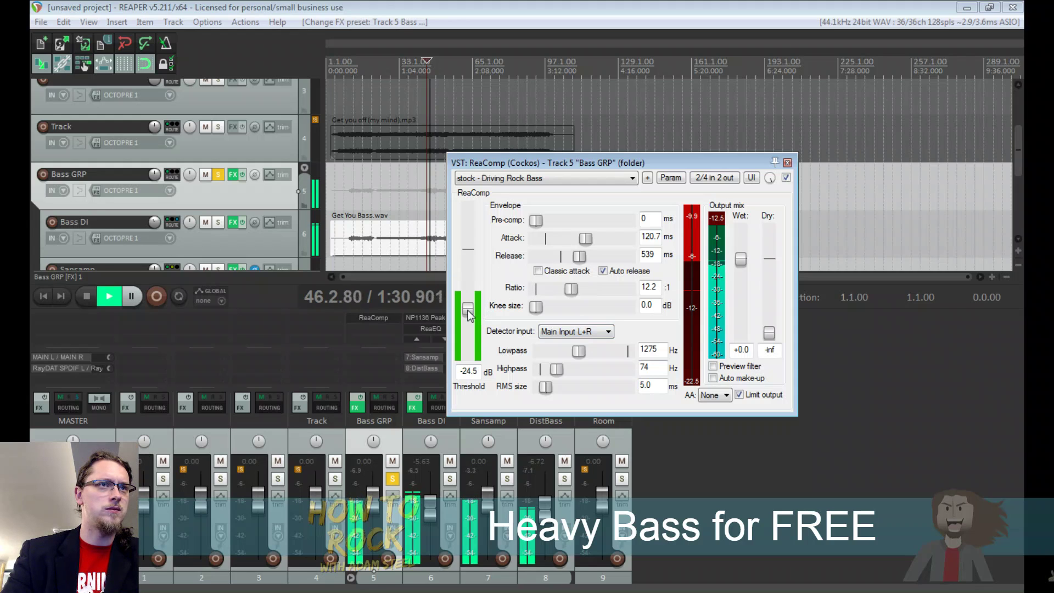
pyautogui.press('space')
pyautogui.click(602, 271)
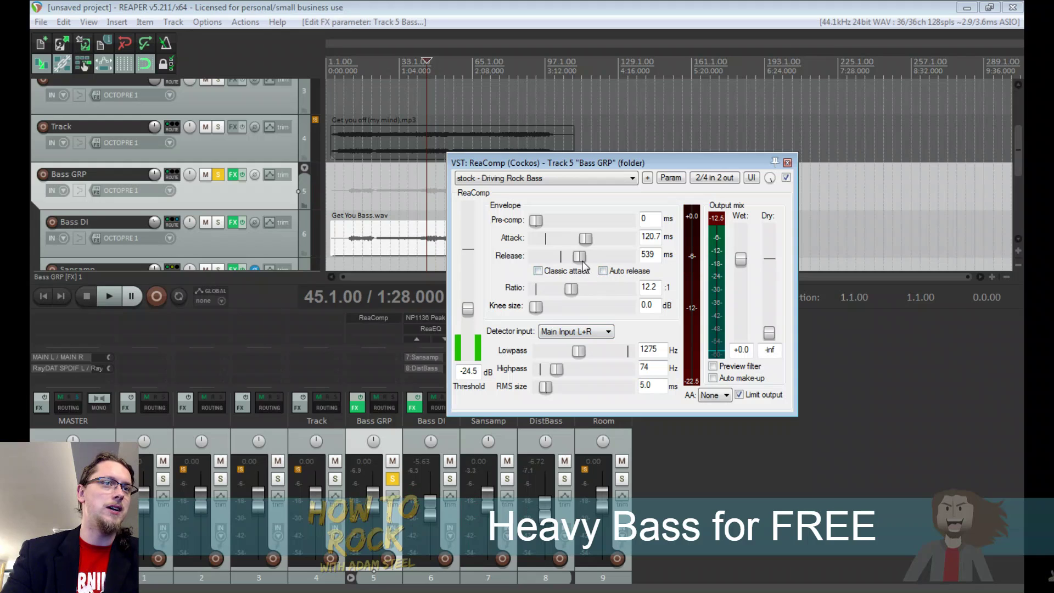
pyautogui.moveTo(579, 256); pyautogui.dragTo(561, 258)
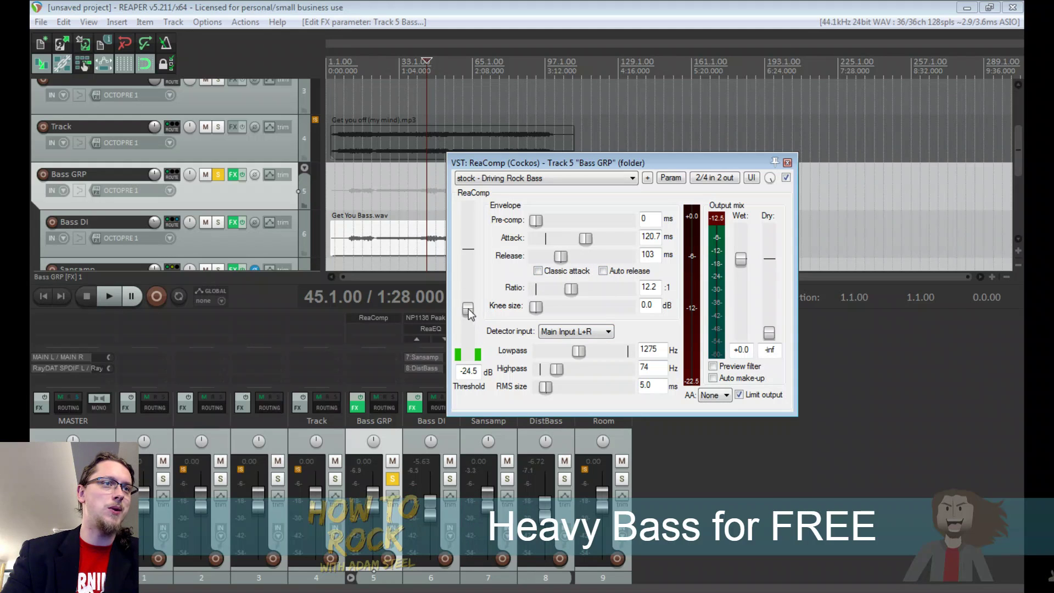
pyautogui.moveTo(468, 309); pyautogui.dragTo(467, 294)
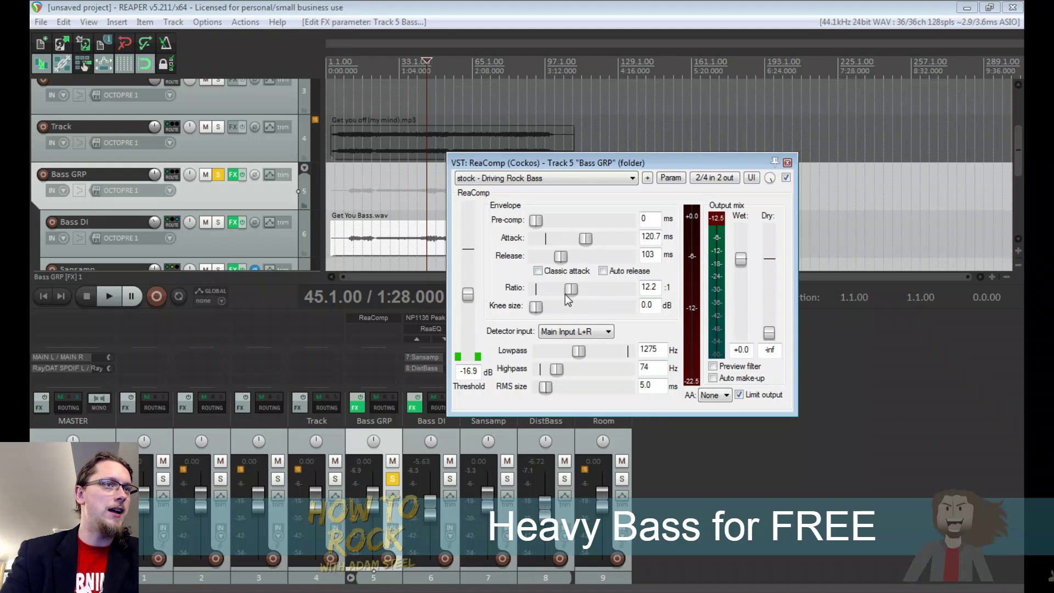
pyautogui.moveTo(565, 294); pyautogui.dragTo(552, 297)
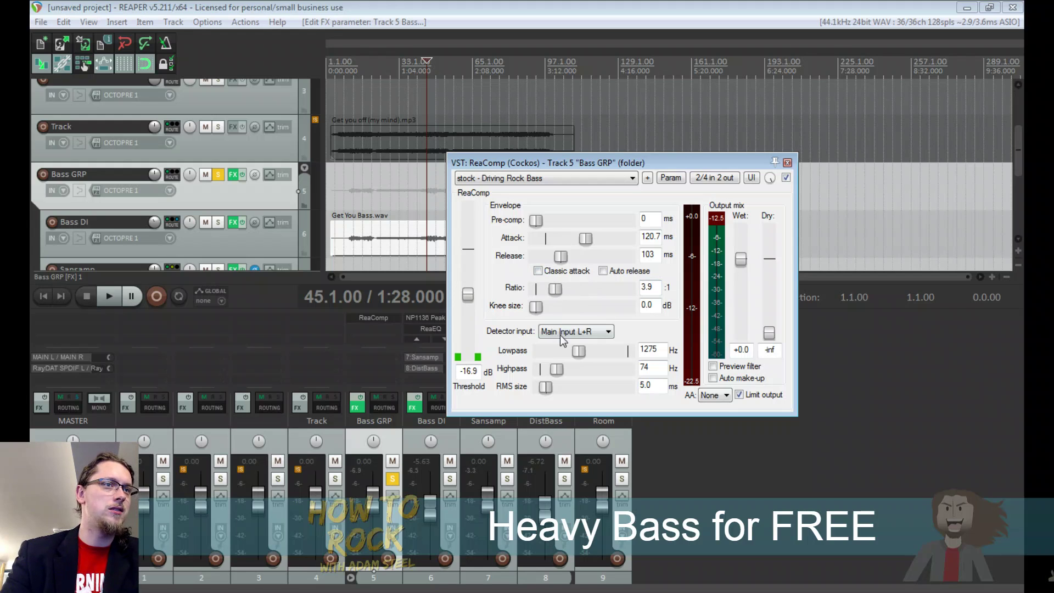
# During playback, set ReaComp's threshold to -20.6 dB and attack to 42.7 ms
pyautogui.press('space')
pyautogui.moveTo(467, 295); pyautogui.dragTo(470, 300)
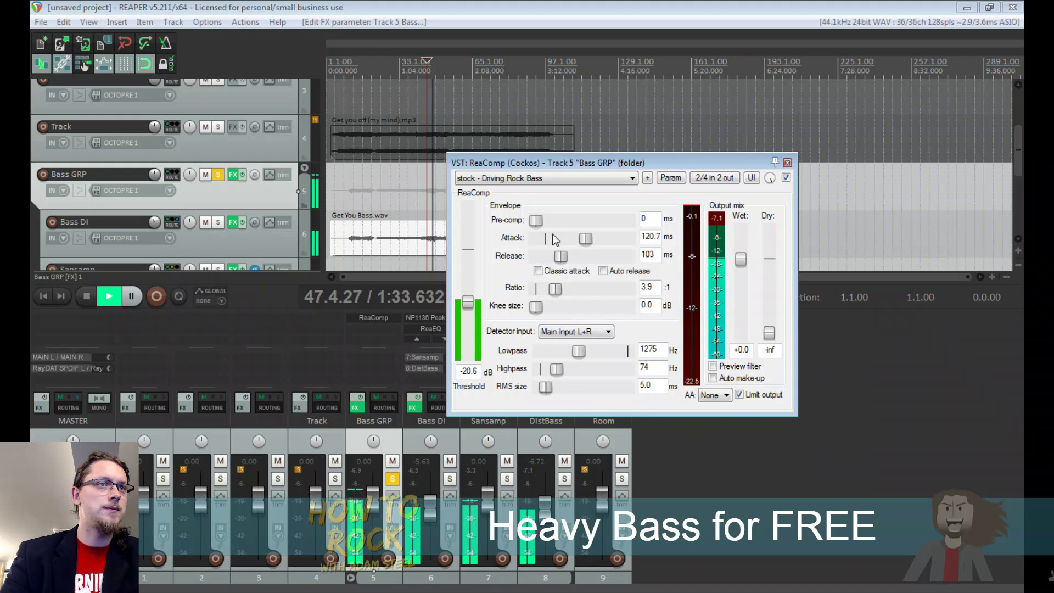
pyautogui.moveTo(591, 239); pyautogui.dragTo(567, 239)
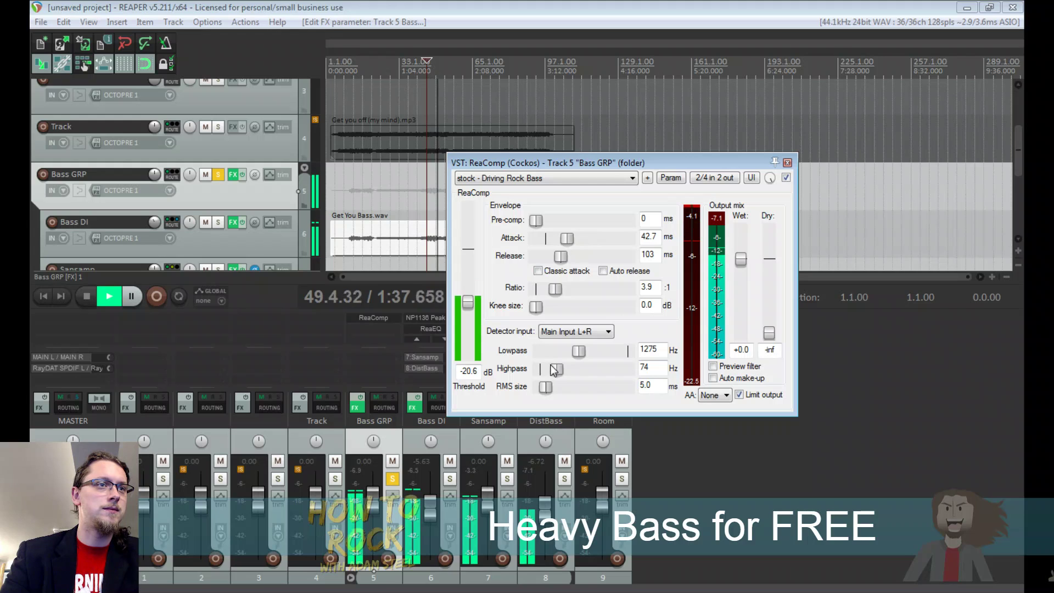
# Set ReaComp's detector lowpass to 989 Hz, highpass to 31 Hz and RMS size to 0.0 ms
pyautogui.moveTo(553, 369); pyautogui.dragTo(536, 366)
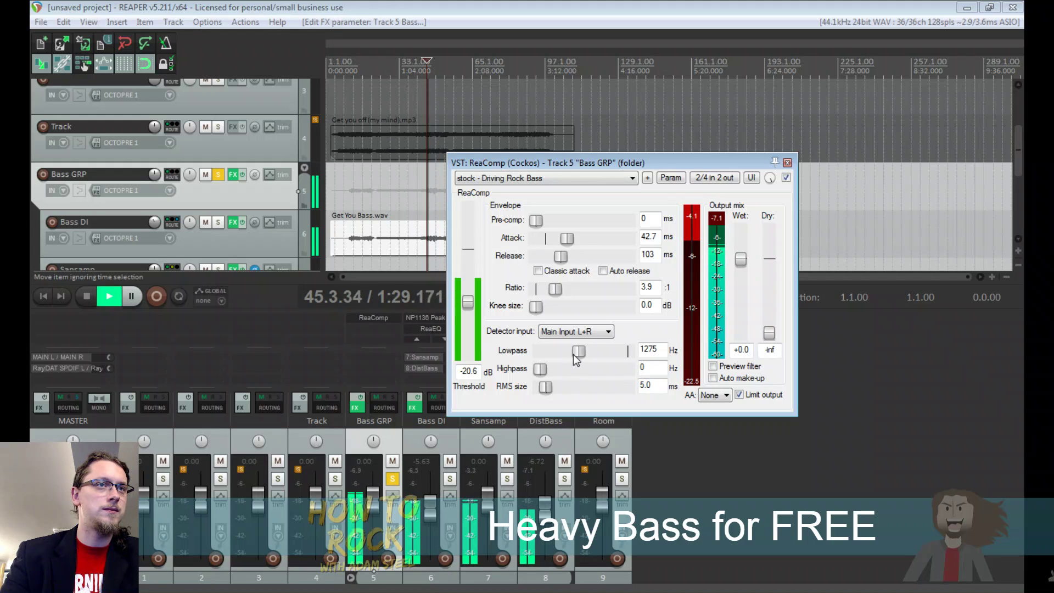
pyautogui.moveTo(575, 354); pyautogui.dragTo(552, 370)
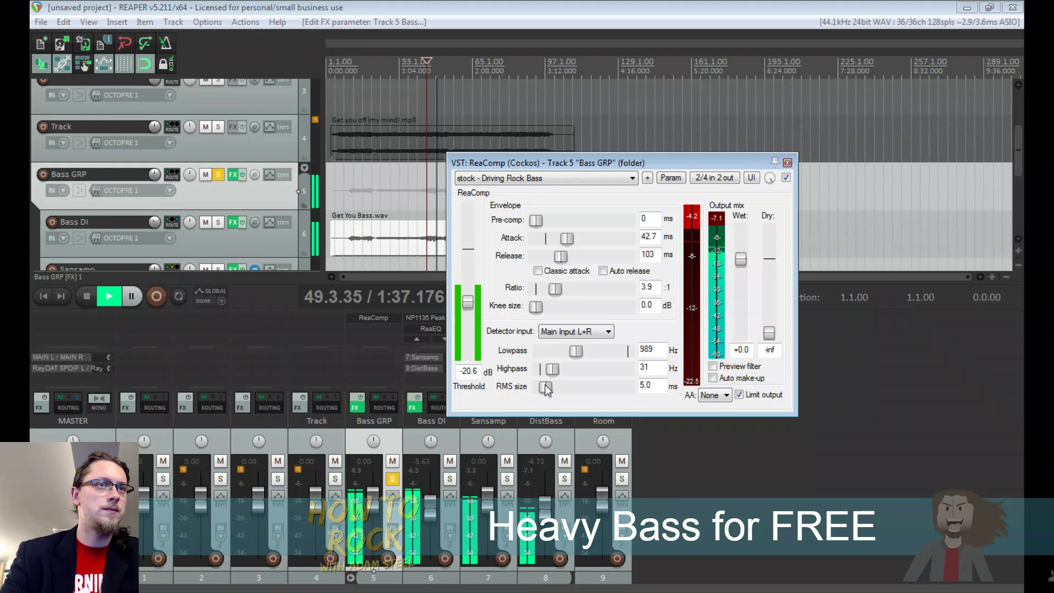
pyautogui.moveTo(545, 387); pyautogui.dragTo(540, 387)
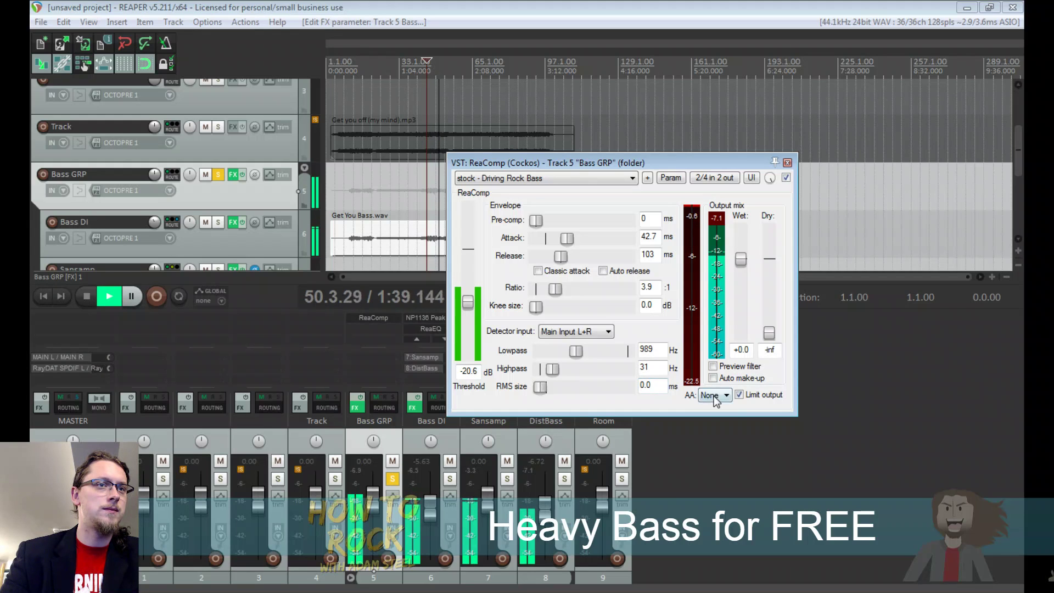
# Set ReaComp's anti-aliasing to 8x and its RMS size to 5.0 ms, and audition the bass group with these settings
pyautogui.click(714, 395)
pyautogui.click(710, 436)
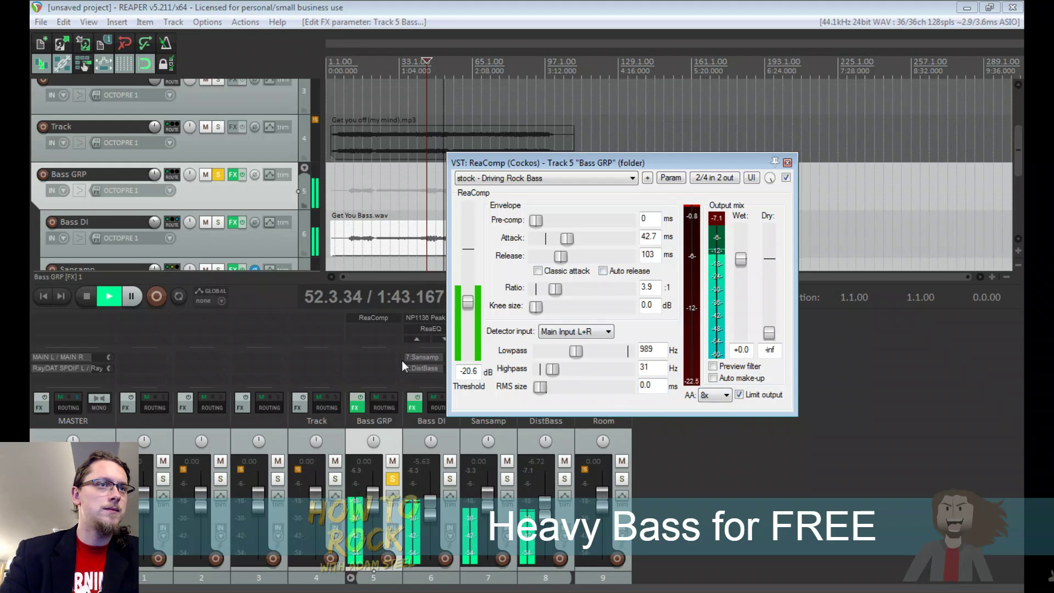
pyautogui.press('space')
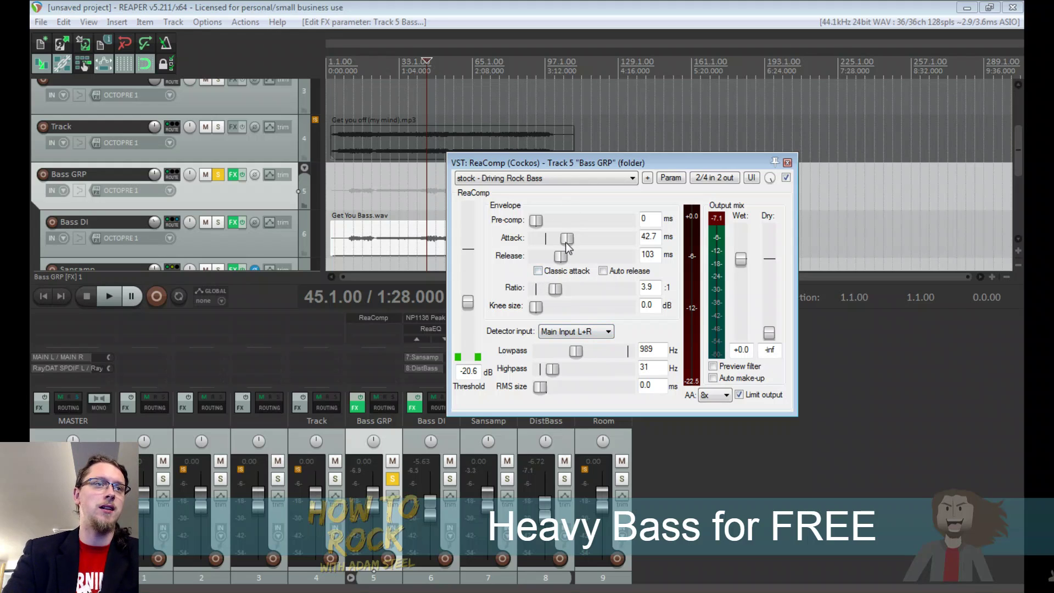
pyautogui.moveTo(651, 240); pyautogui.dragTo(640, 243)
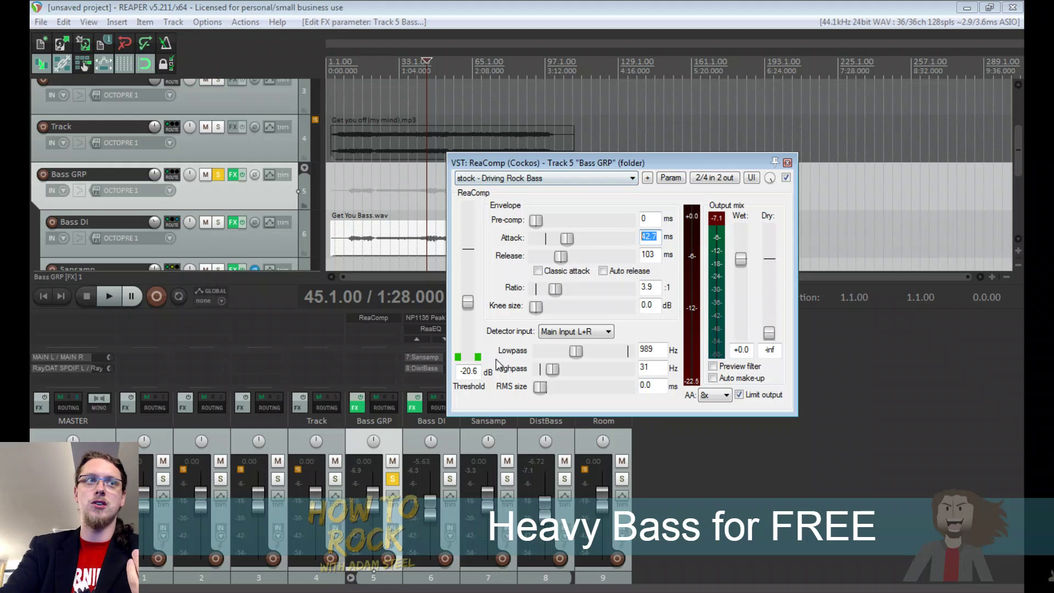
pyautogui.moveTo(653, 290); pyautogui.dragTo(647, 290)
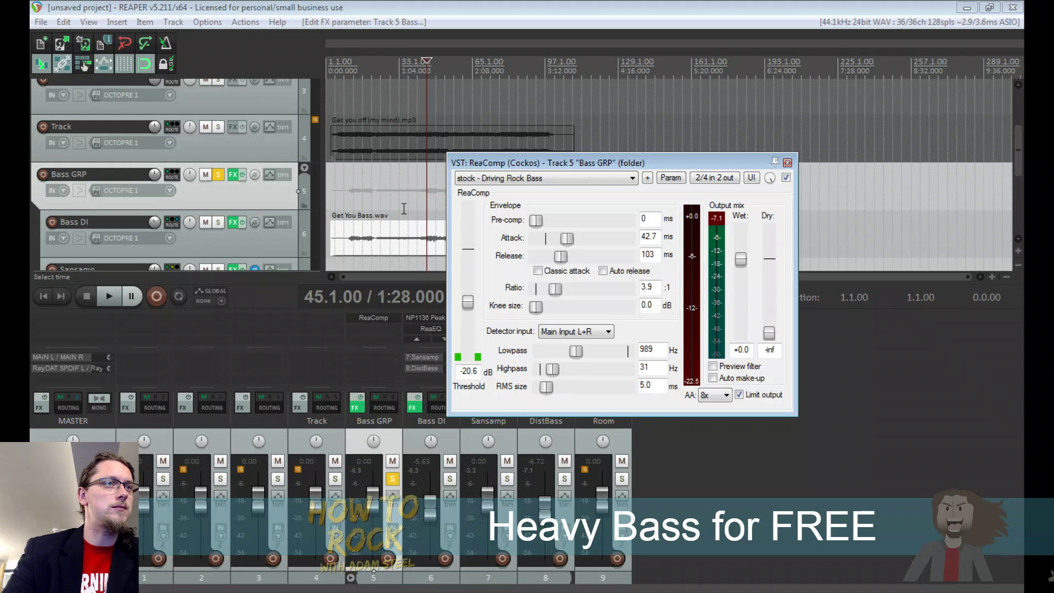
pyautogui.press('space')
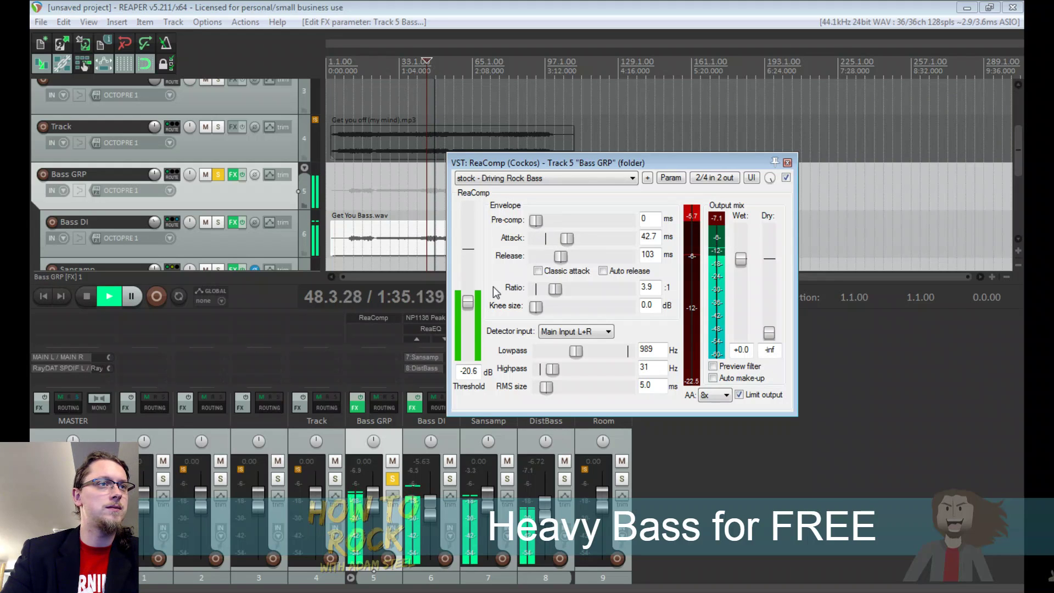
pyautogui.press('space')
# Create a send from Bass GRP to the Room track, adjust its level while auditioning, and close ReaComp
pyautogui.moveTo(509, 168); pyautogui.dragTo(707, 202)
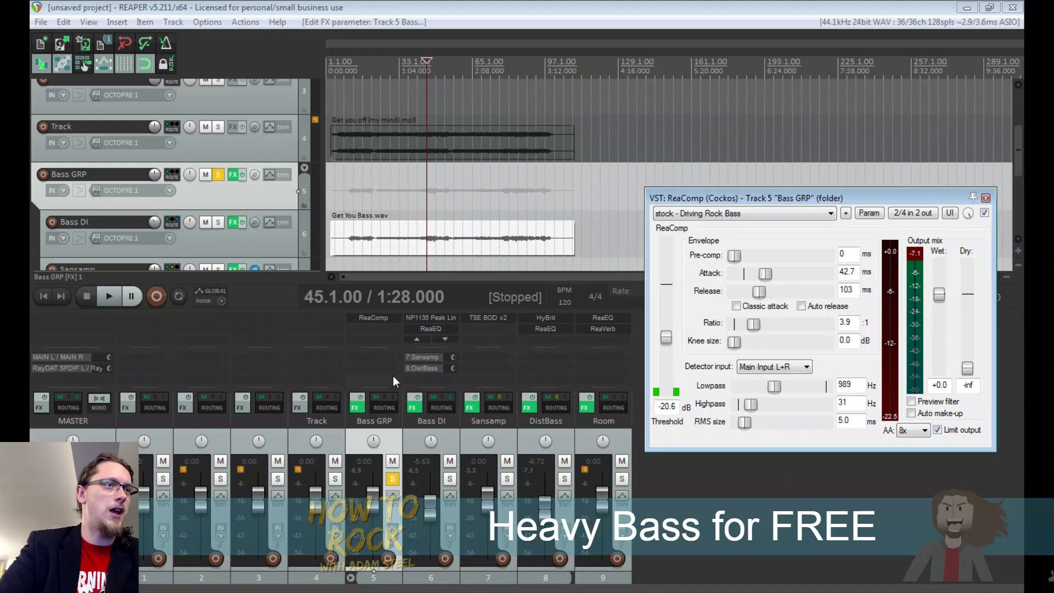
pyautogui.moveTo(372, 368); pyautogui.dragTo(609, 368)
pyautogui.moveTo(396, 357)
pyautogui.mouseDown()
pyautogui.moveTo(396, 372)
pyautogui.moveTo(397, 354)
pyautogui.mouseUp()
pyautogui.press('space')
pyautogui.press('space')
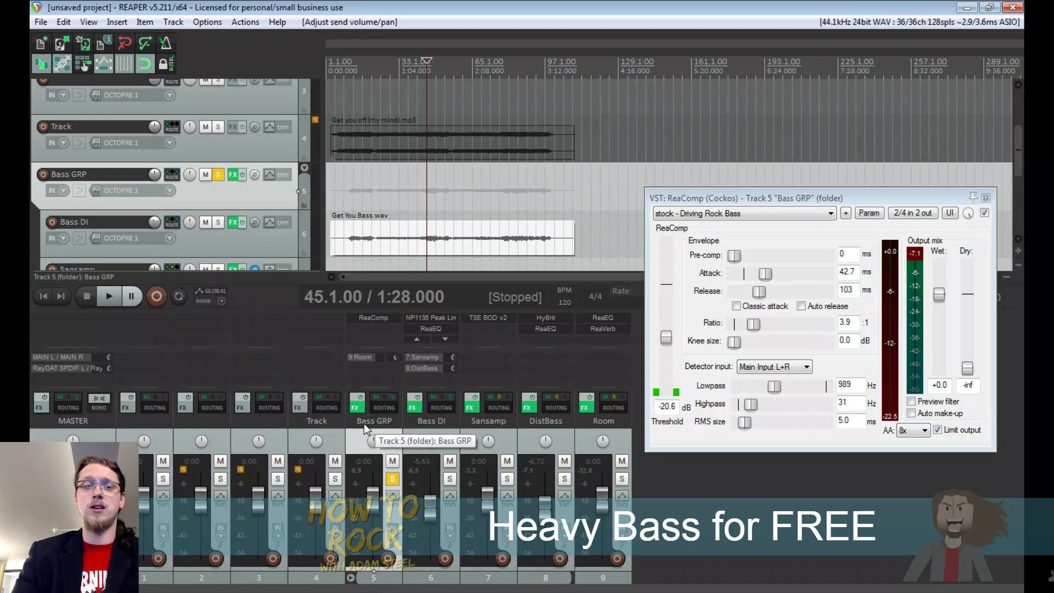
pyautogui.click(986, 198)
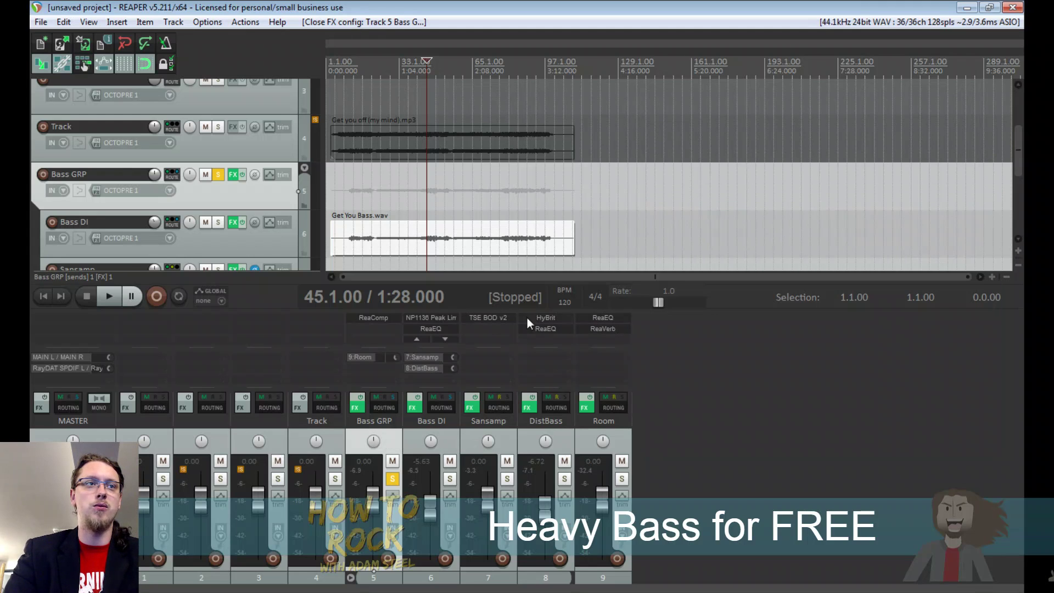
# Inspect the low shelf band of the Room track's ReaEQ and close the plugin
pyautogui.click(606, 322)
pyautogui.moveTo(243, 47); pyautogui.dragTo(739, 133)
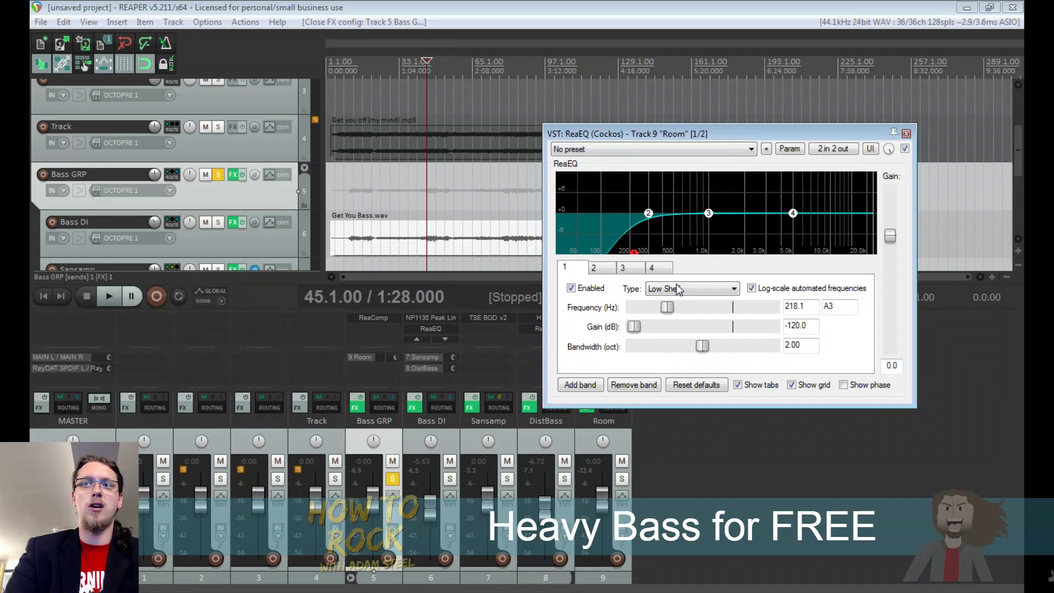
pyautogui.click(905, 134)
# Solo the Room track in place of Bass GRP, audition the reverb alone, and clear all solos
pyautogui.click(621, 479)
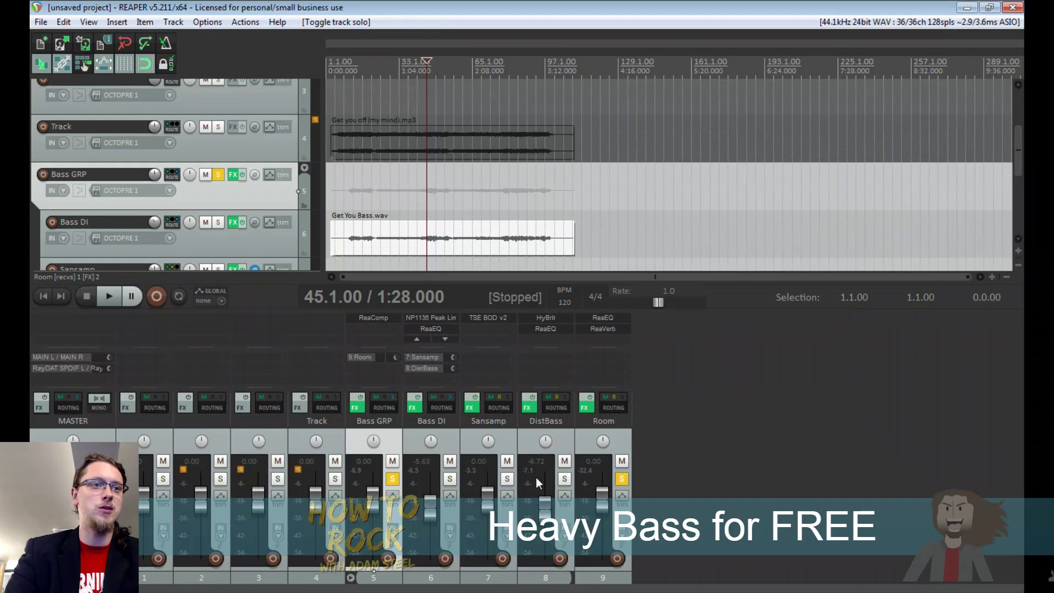
pyautogui.click(392, 479)
pyautogui.press('space')
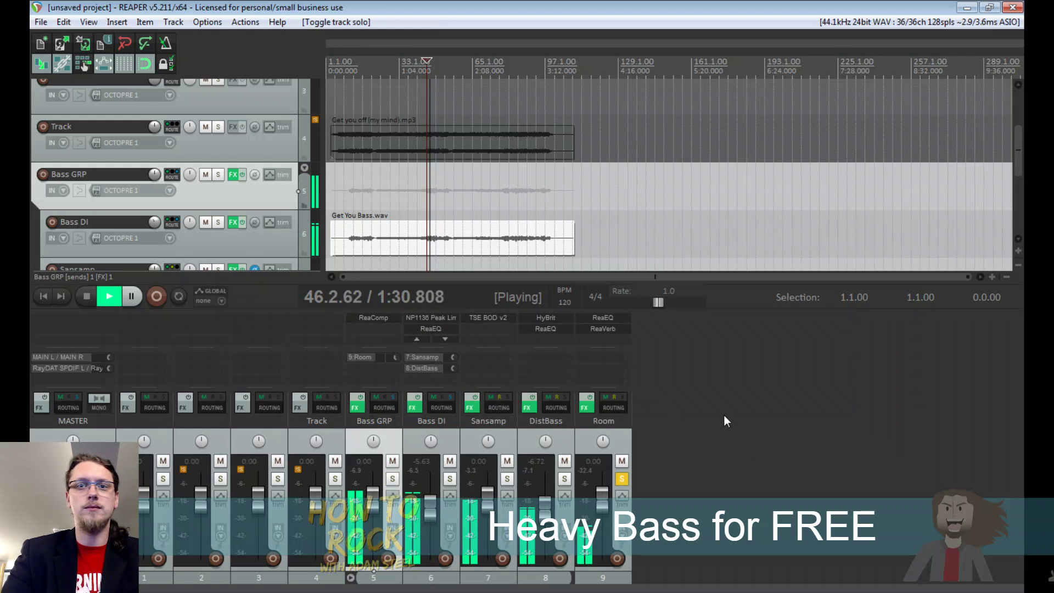
pyautogui.press('space')
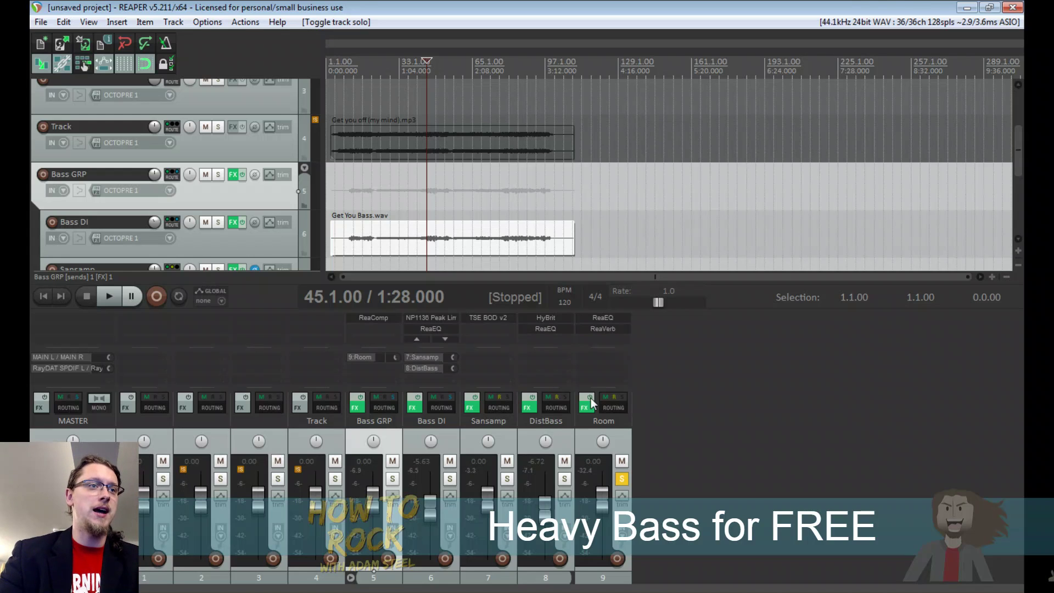
pyautogui.click(620, 481)
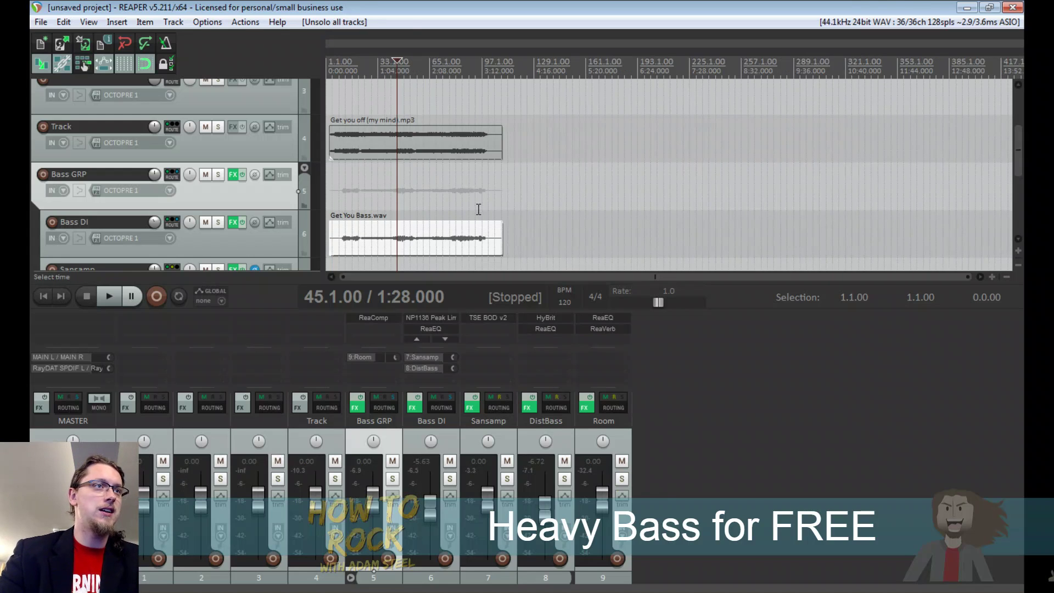
# Reset Bass GRP's volume to 0.00 dB, play the full mix, and adjust its Room send to about -18.4 dB
pyautogui.scroll(3, 482, 200)
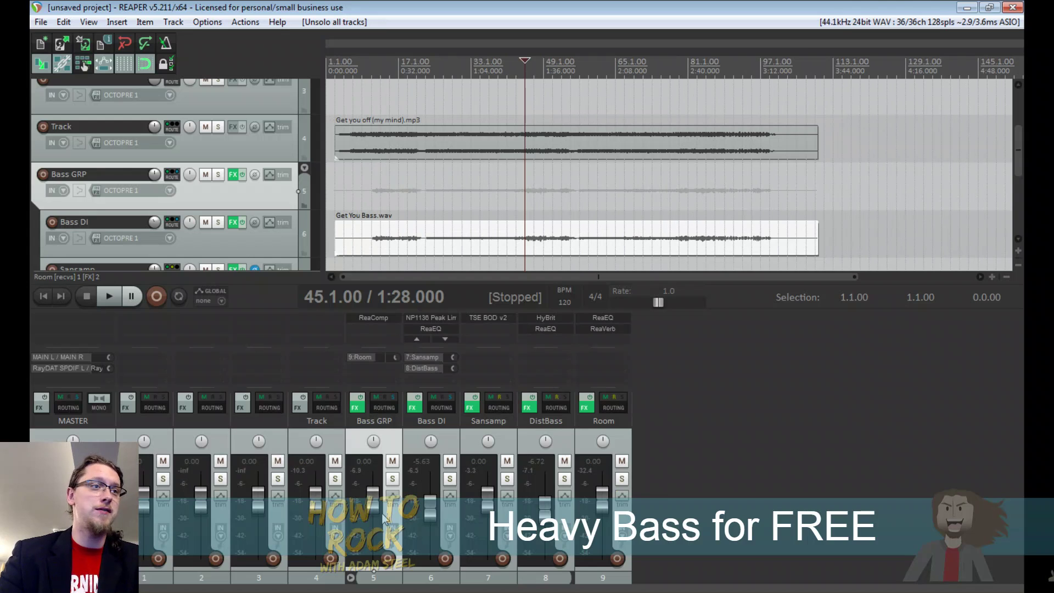
pyautogui.moveTo(377, 500)
pyautogui.mouseDown()
pyautogui.moveTo(374, 510)
pyautogui.moveTo(373, 485)
pyautogui.moveTo(373, 510)
pyautogui.mouseUp()
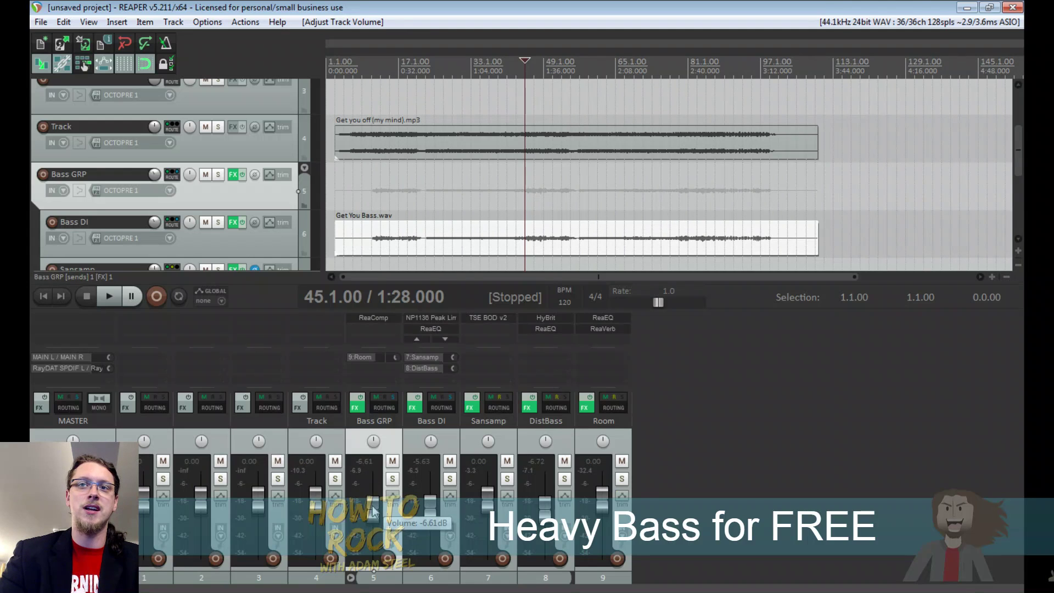
pyautogui.doubleClick(373, 510)
pyautogui.press('space')
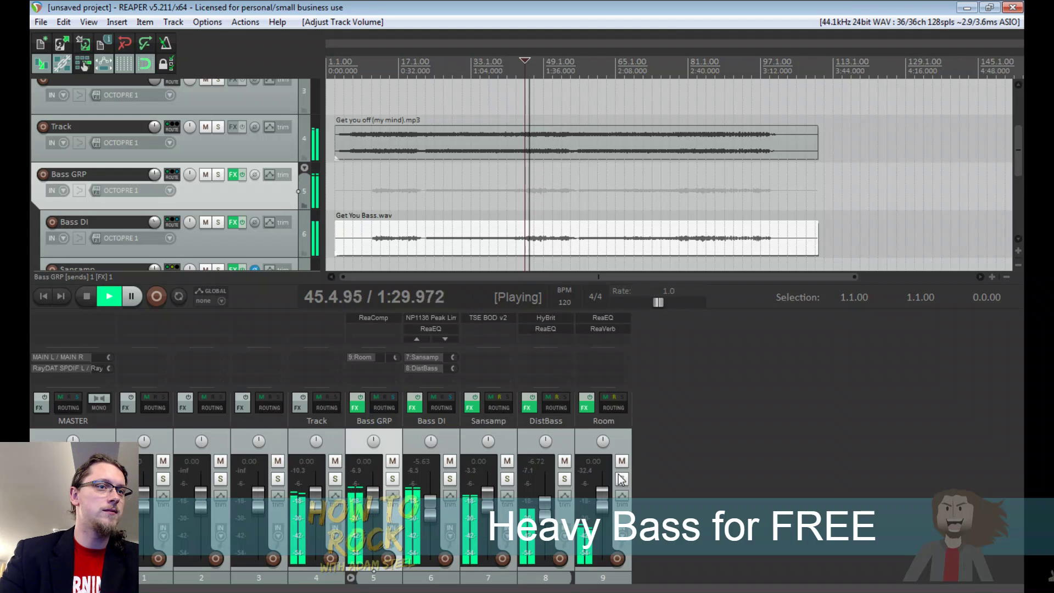
pyautogui.moveTo(385, 357); pyautogui.dragTo(395, 372)
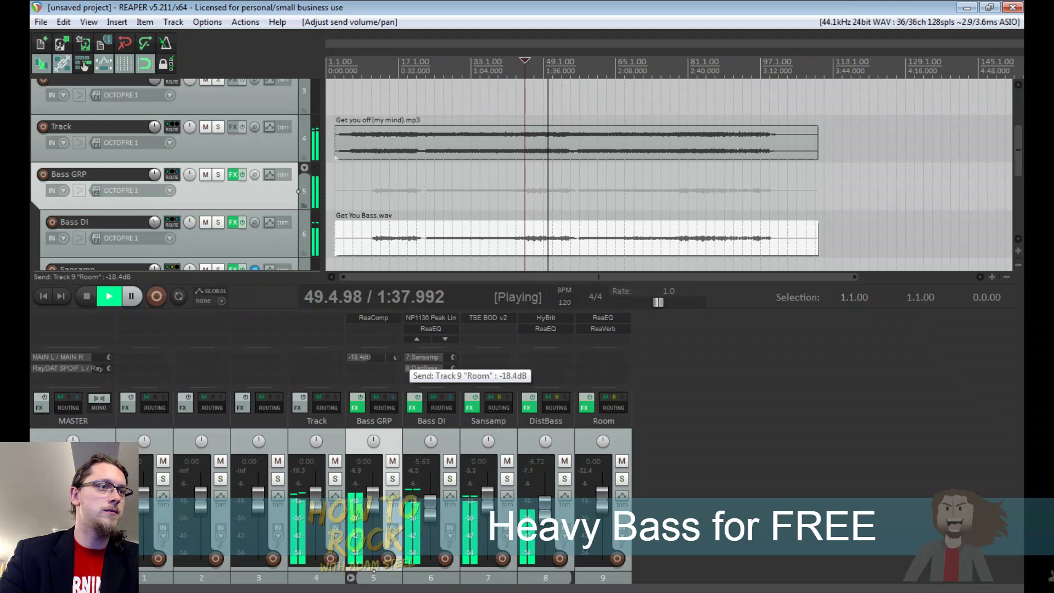
pyautogui.moveTo(366, 357); pyautogui.dragTo(366, 357)
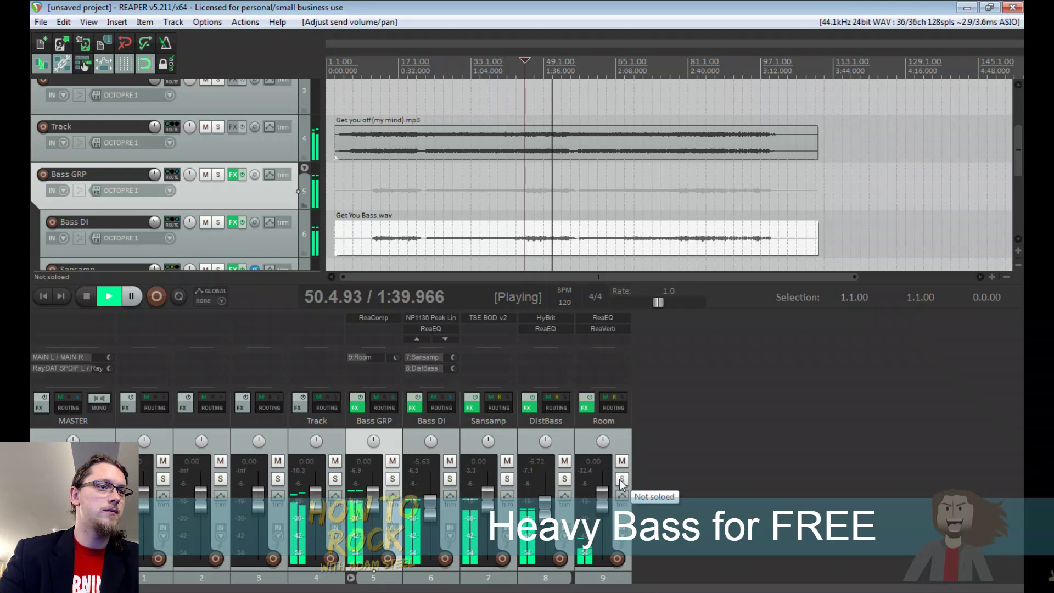
# Compare Bass GRP and the backing Track by soloing each in turn, and set Bass GRP's volume to -4.17 dB
pyautogui.click(392, 478)
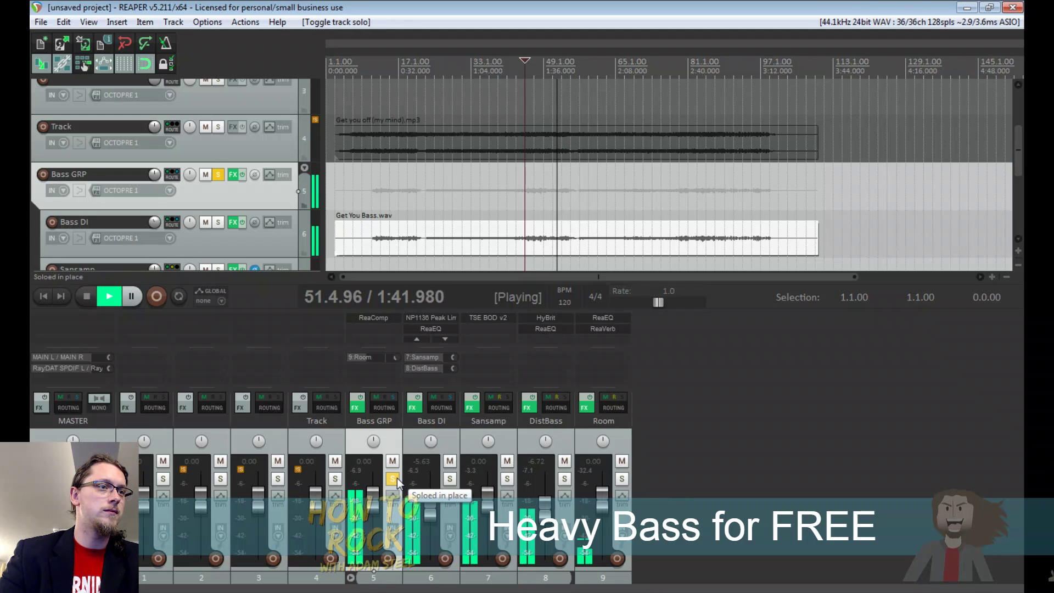
pyautogui.click(391, 479)
pyautogui.click(334, 479)
pyautogui.click(335, 477)
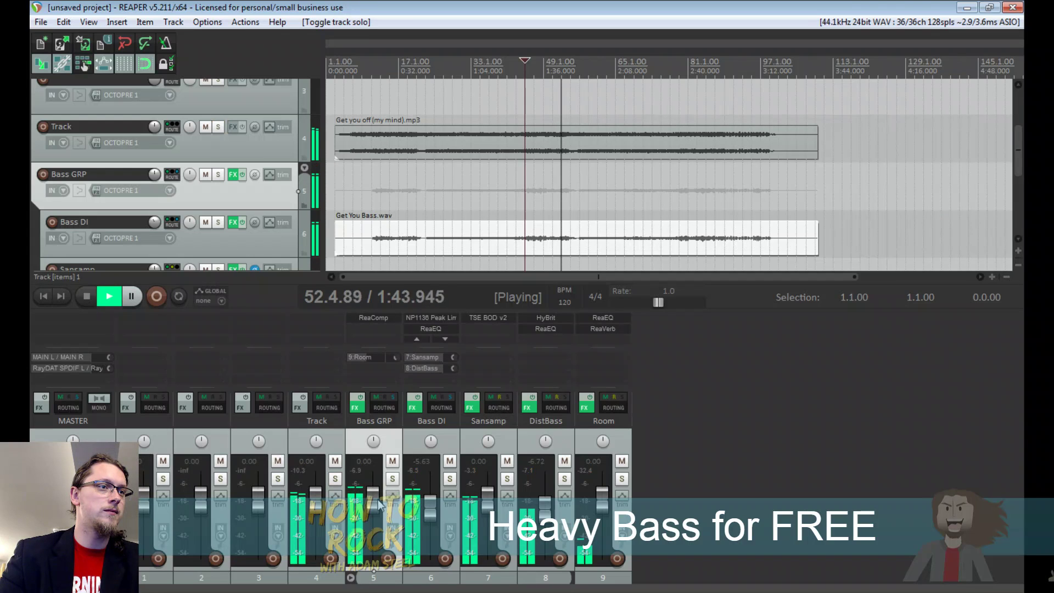
pyautogui.moveTo(373, 490); pyautogui.dragTo(372, 509)
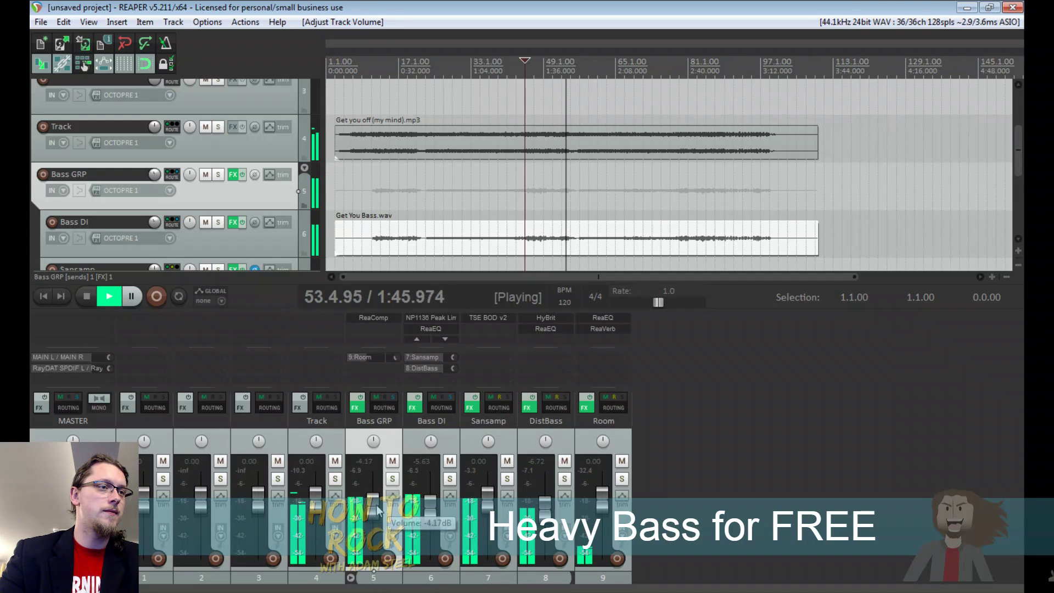
# Audition the full mix from around bar 25 and from the earlier section near bar 17 to check the bass level
pyautogui.click(434, 70)
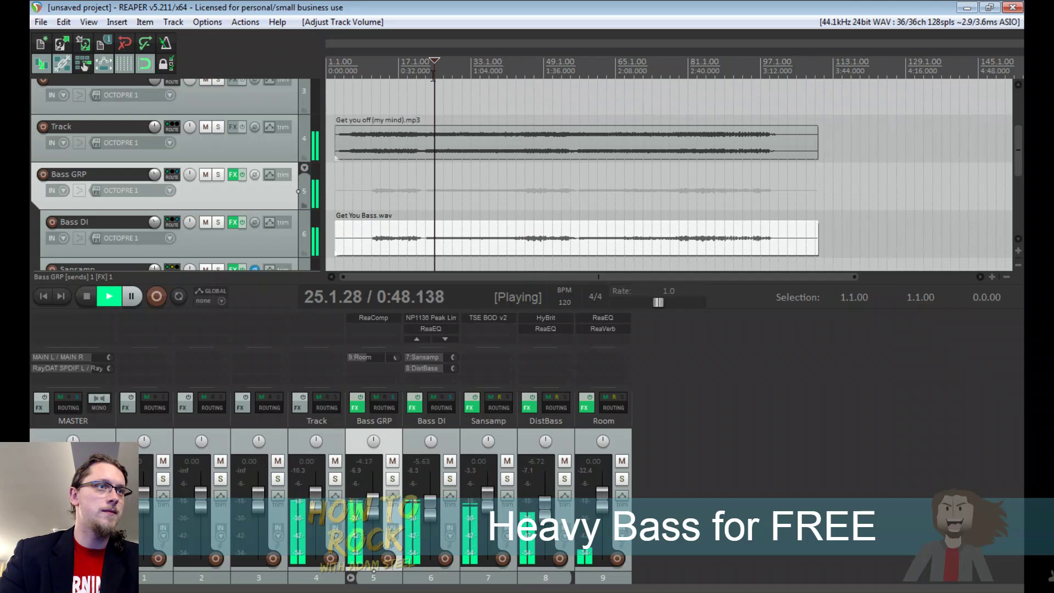
pyautogui.click(399, 68)
pyautogui.scroll(4, 576, 171)
pyautogui.scroll(-3, 571, 171)
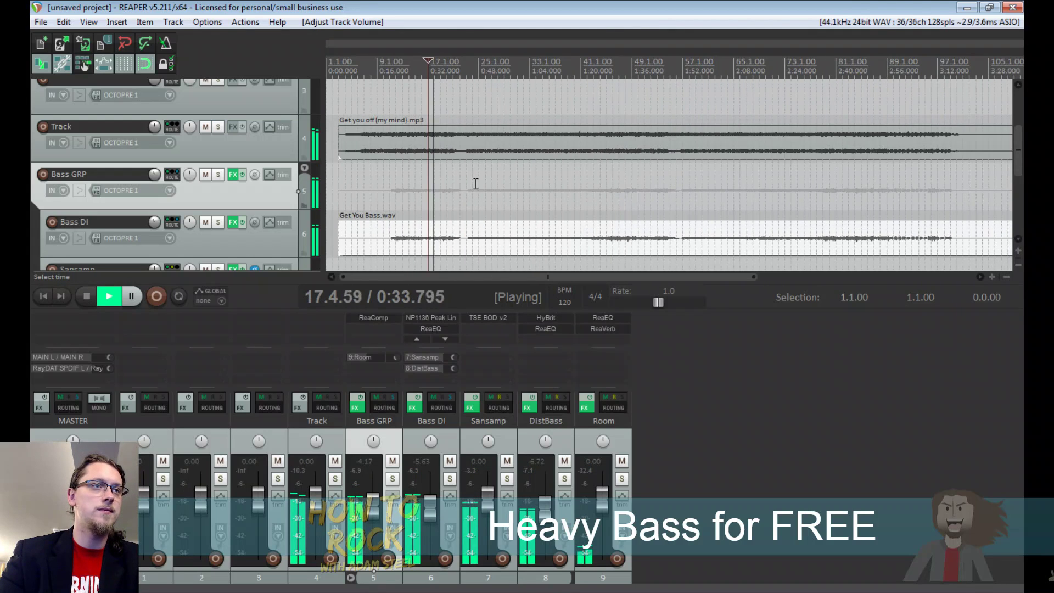
pyautogui.scroll(1, 557, 190)
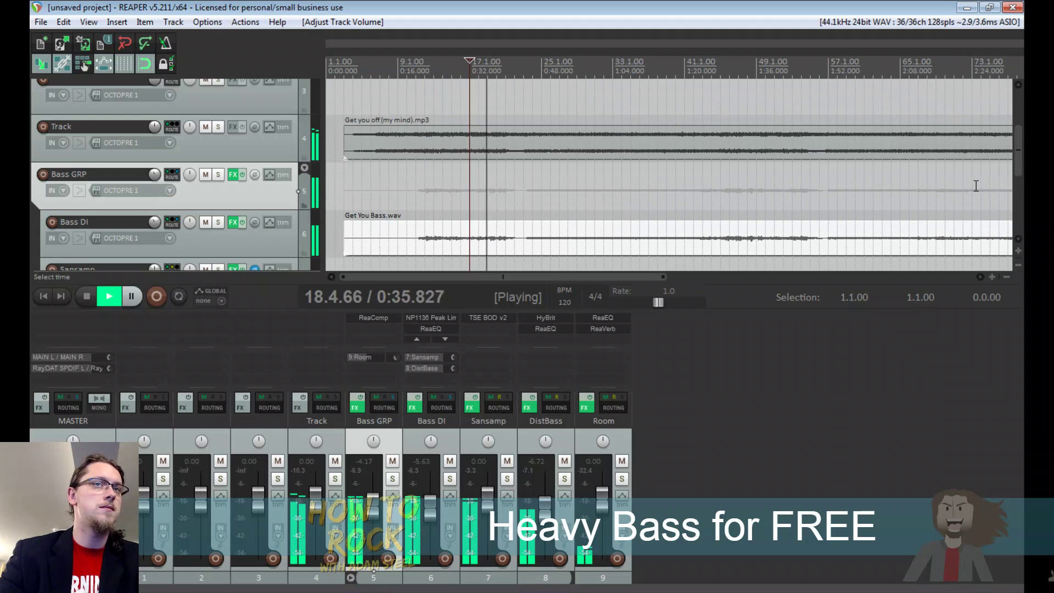
pyautogui.moveTo(1017, 165); pyautogui.dragTo(1016, 185)
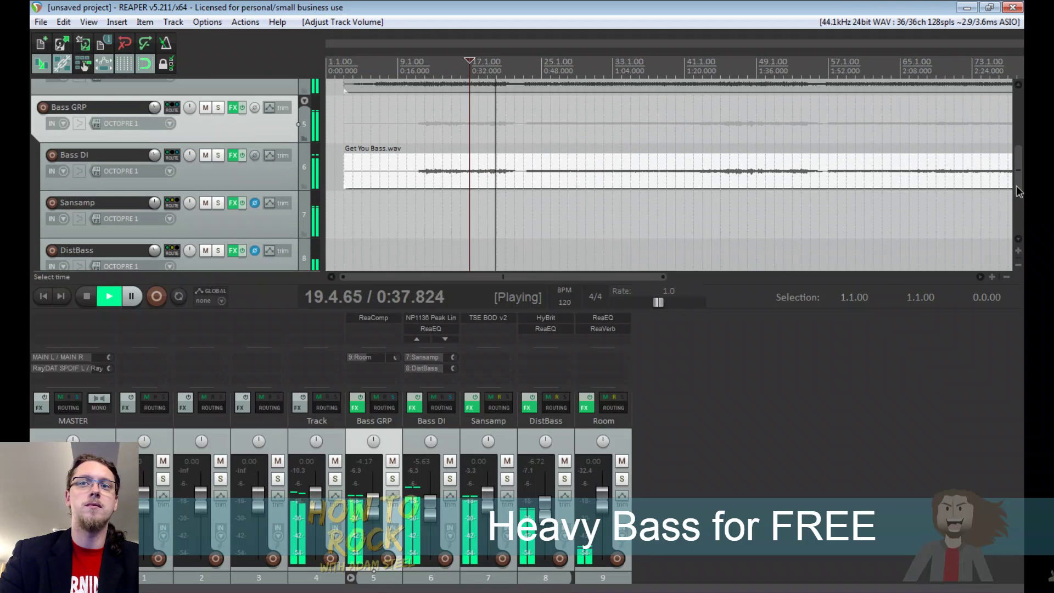
pyautogui.scroll(1, 650, 180)
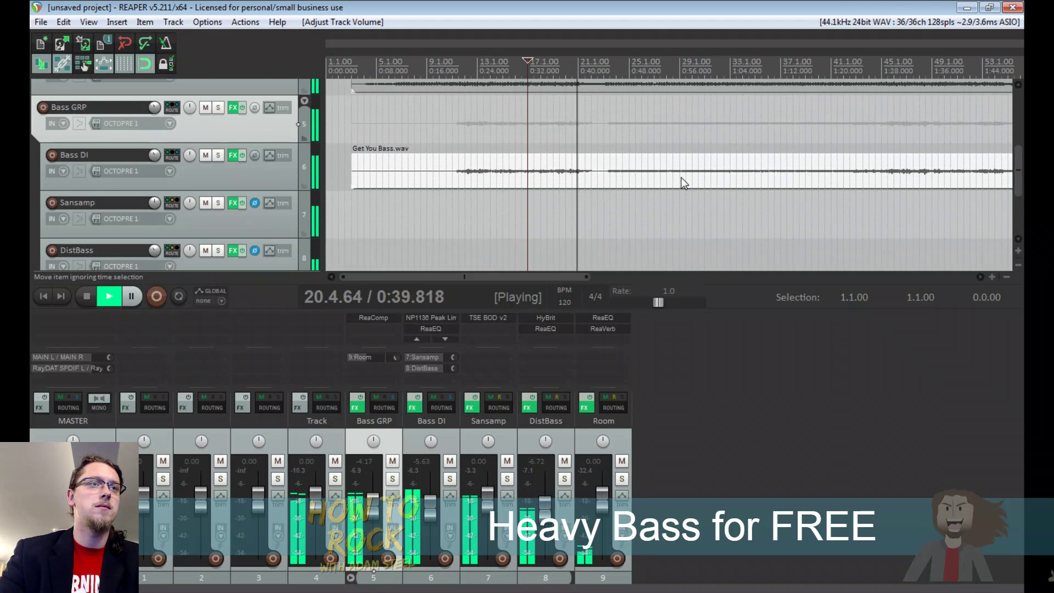
pyautogui.scroll(1, 681, 176)
pyautogui.scroll(-1, 683, 182)
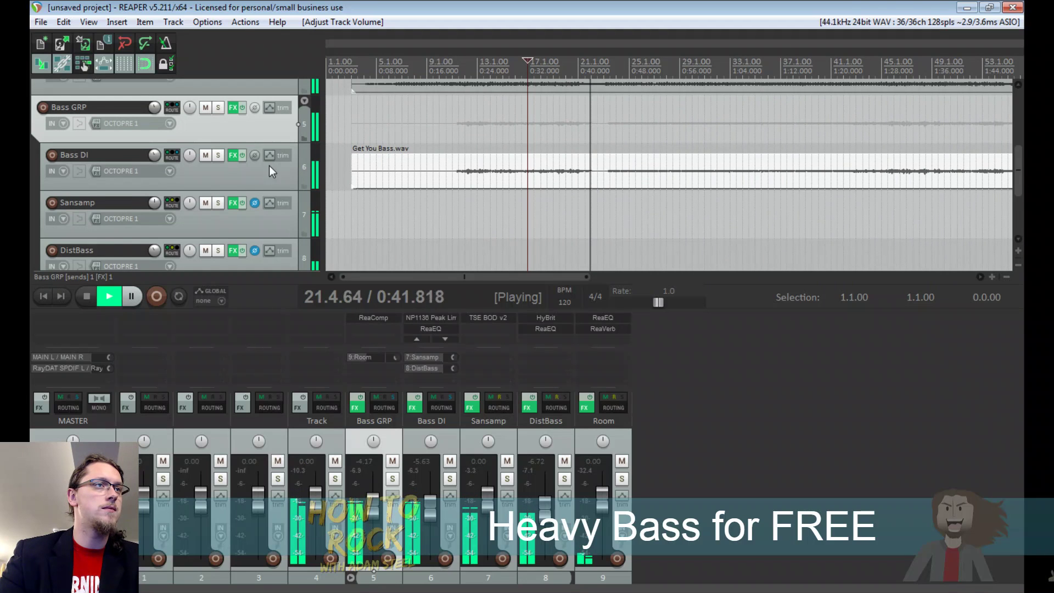
# Show Bass GRP's volume envelope in a taller lane and insert a -4.17 dB point just after bar 23, at about 0:44.3
pyautogui.press('v')
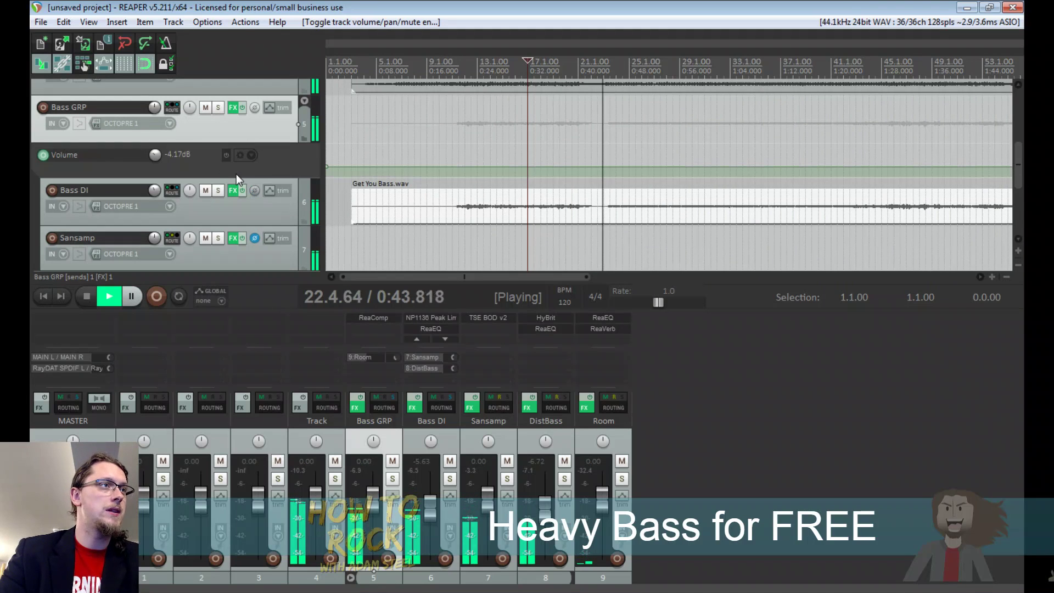
pyautogui.moveTo(237, 176); pyautogui.dragTo(239, 229)
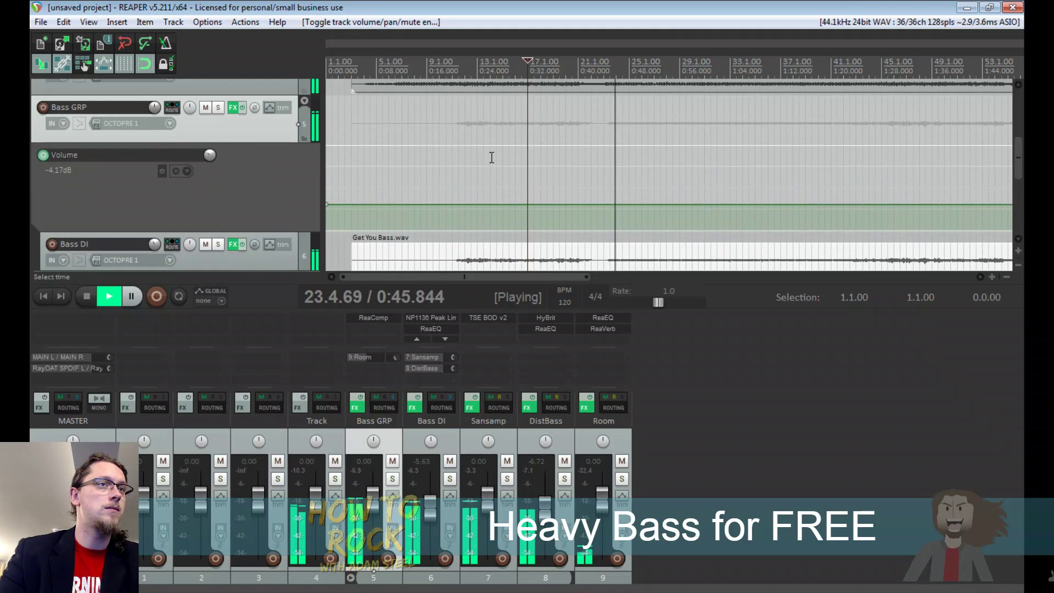
pyautogui.press('space')
pyautogui.click(607, 67)
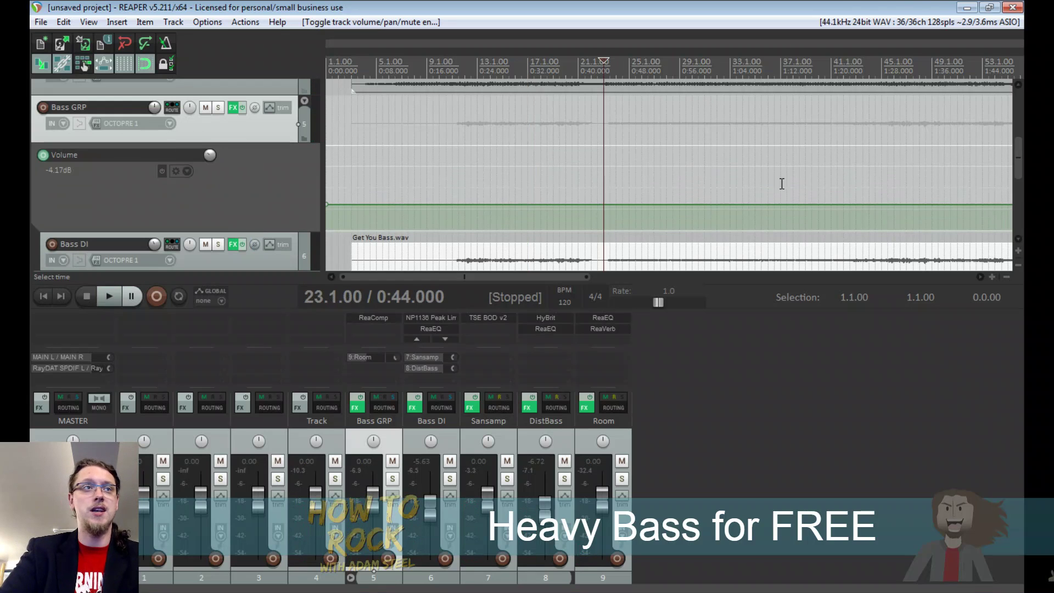
pyautogui.scroll(2, 782, 183)
pyautogui.scroll(4, 682, 209)
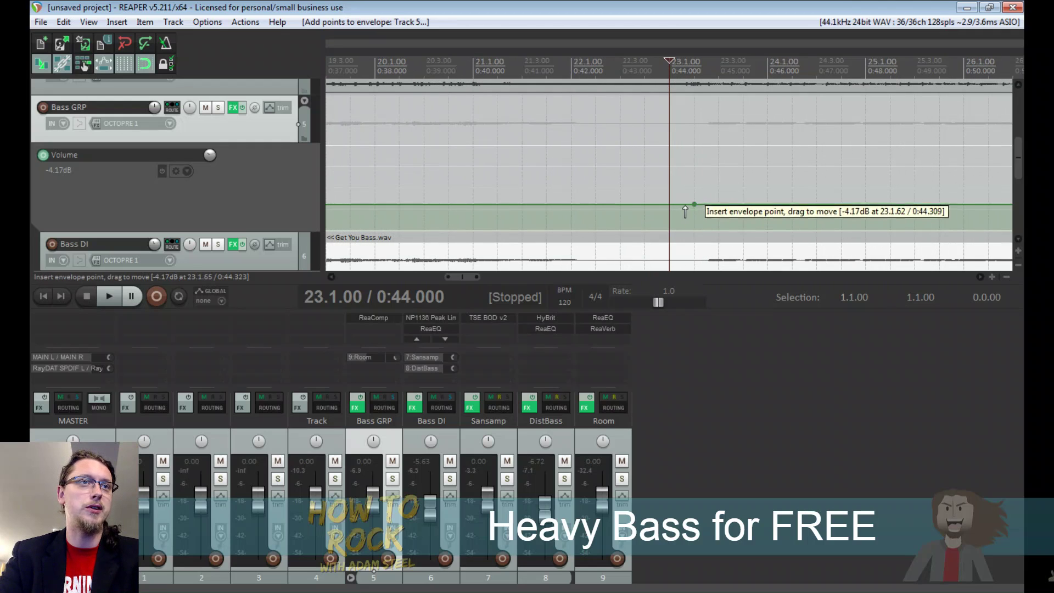
pyautogui.click(693, 204)
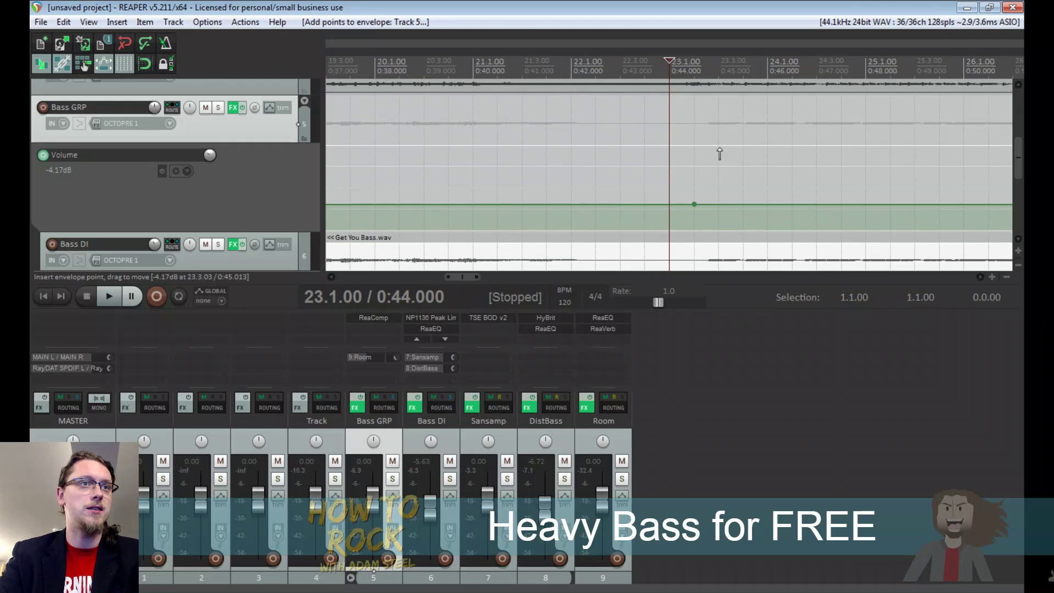
# Play the mix between about bars 43 and 45 and insert a -4.17 dB point in Bass GRP's volume envelope at bar 45
pyautogui.scroll(-6, 863, 146)
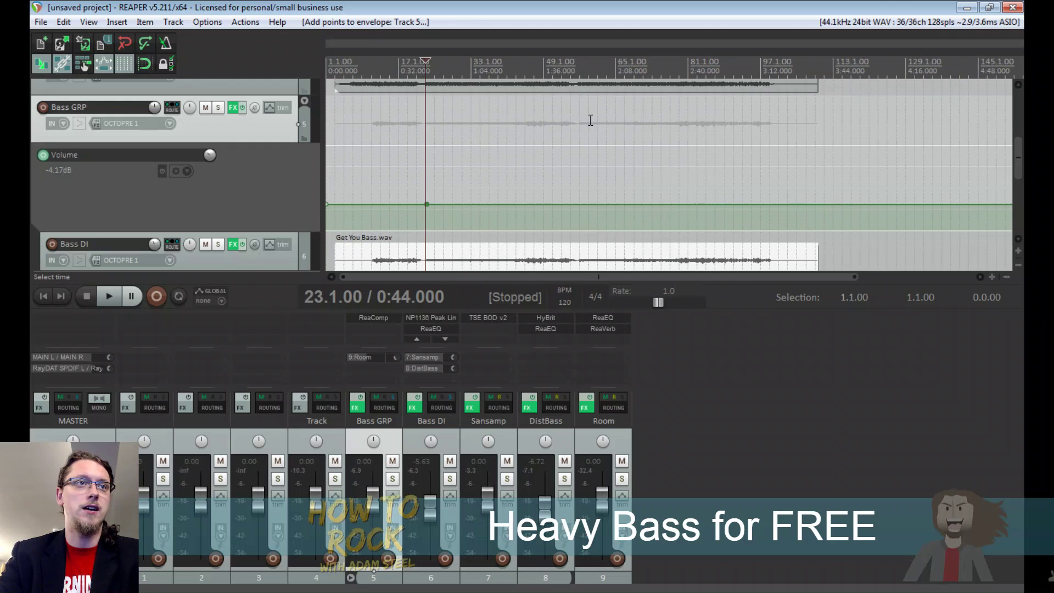
pyautogui.click(707, 91)
pyautogui.scroll(3, 616, 91)
pyautogui.press('space')
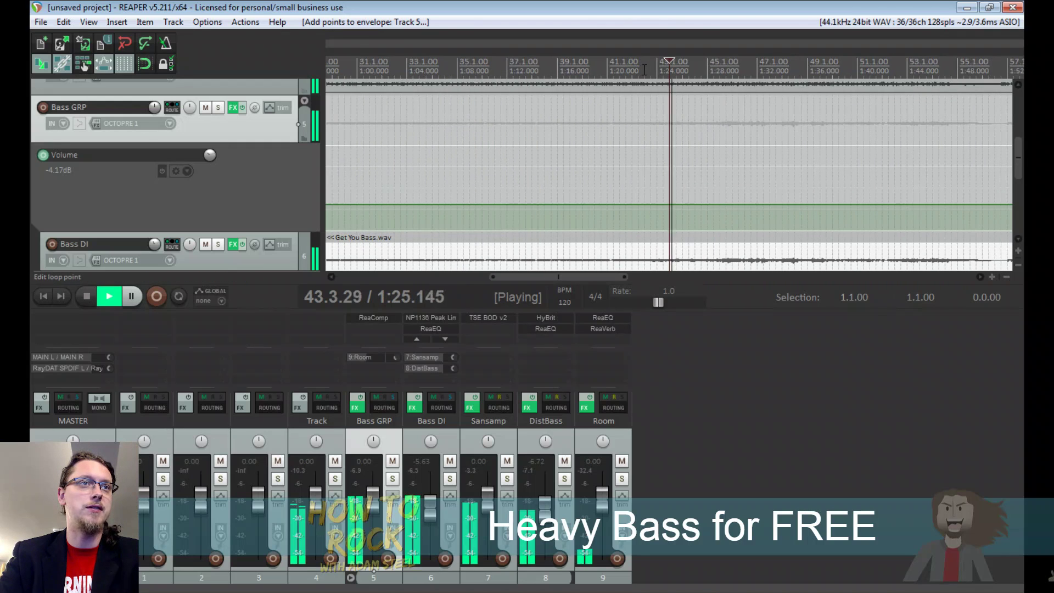
pyautogui.click(700, 72)
pyautogui.scroll(4, 734, 126)
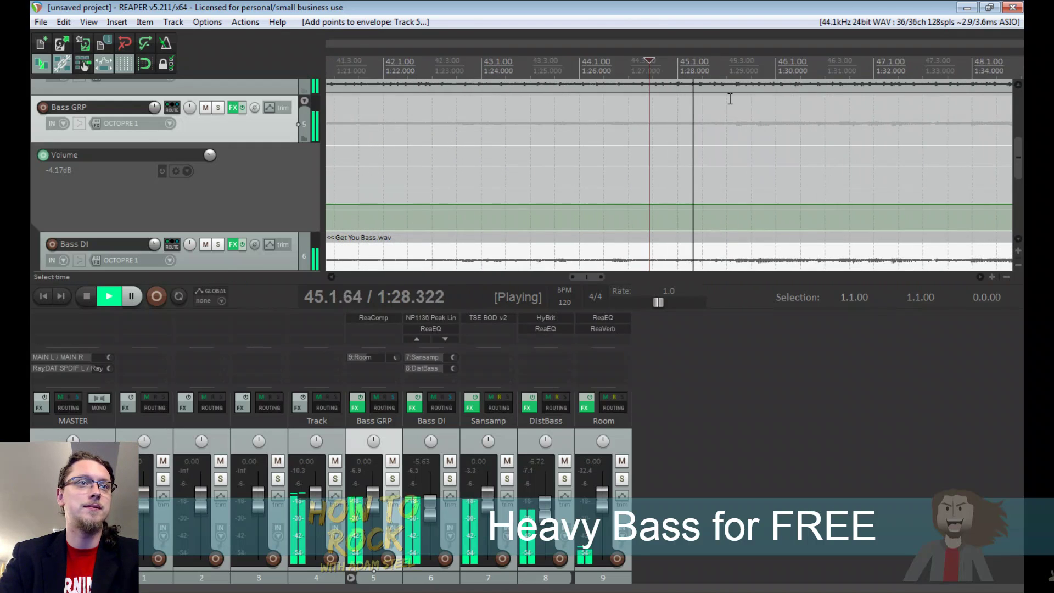
pyautogui.press('space')
pyautogui.click(654, 64)
pyautogui.press('space')
pyautogui.scroll(2, 676, 62)
pyautogui.press('space')
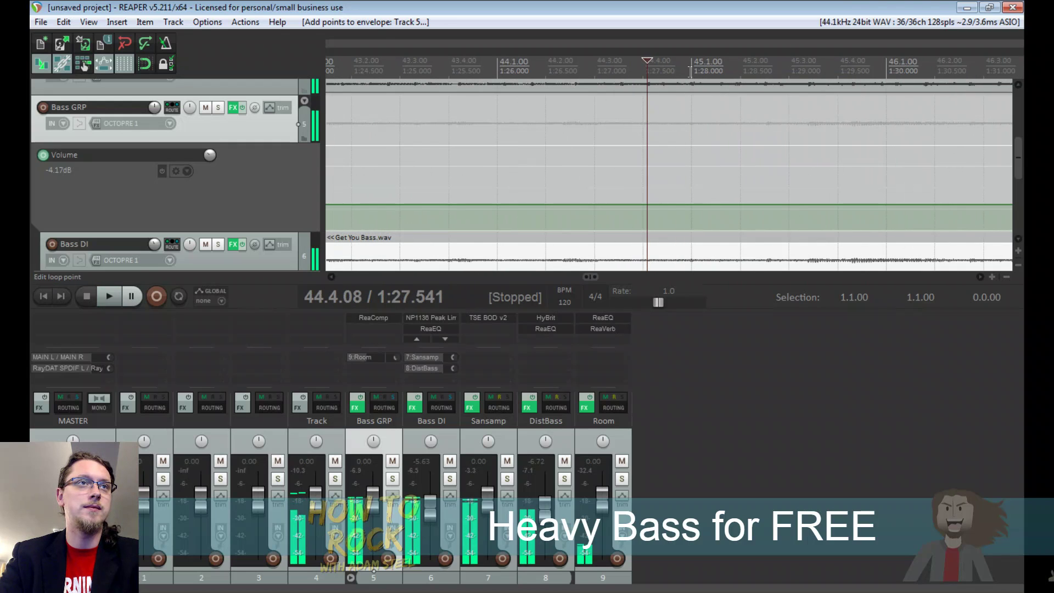
pyautogui.click(690, 218)
pyautogui.scroll(-8, 672, 202)
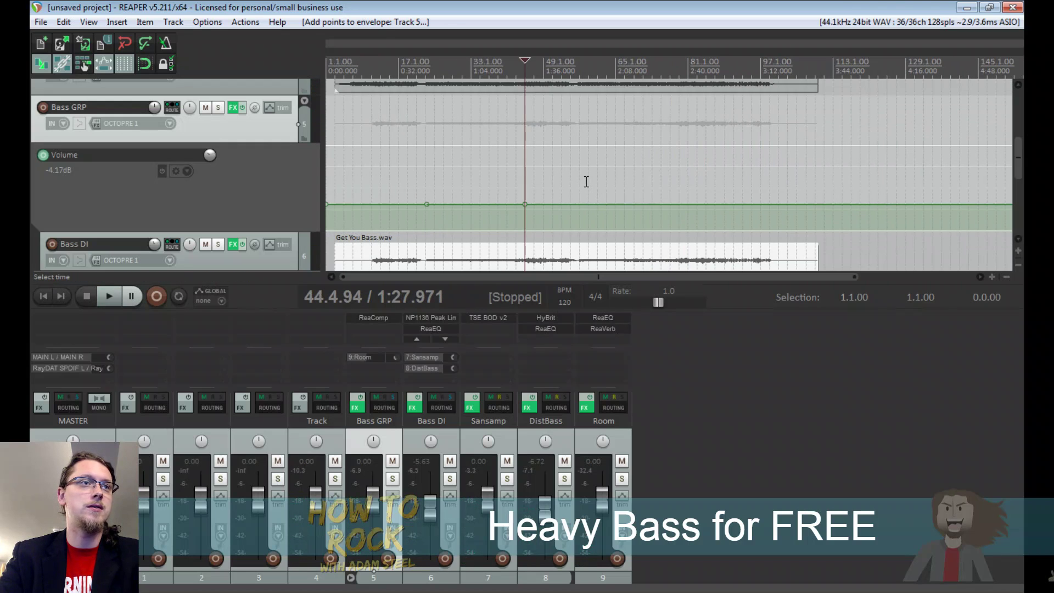
# Lower Bass GRP's volume envelope between bars 23 and 45 to -12.4 dB and play the mix from about bar 24
pyautogui.moveTo(481, 206); pyautogui.dragTo(477, 226)
pyautogui.click(417, 67)
pyautogui.click(431, 64)
pyautogui.press('space')
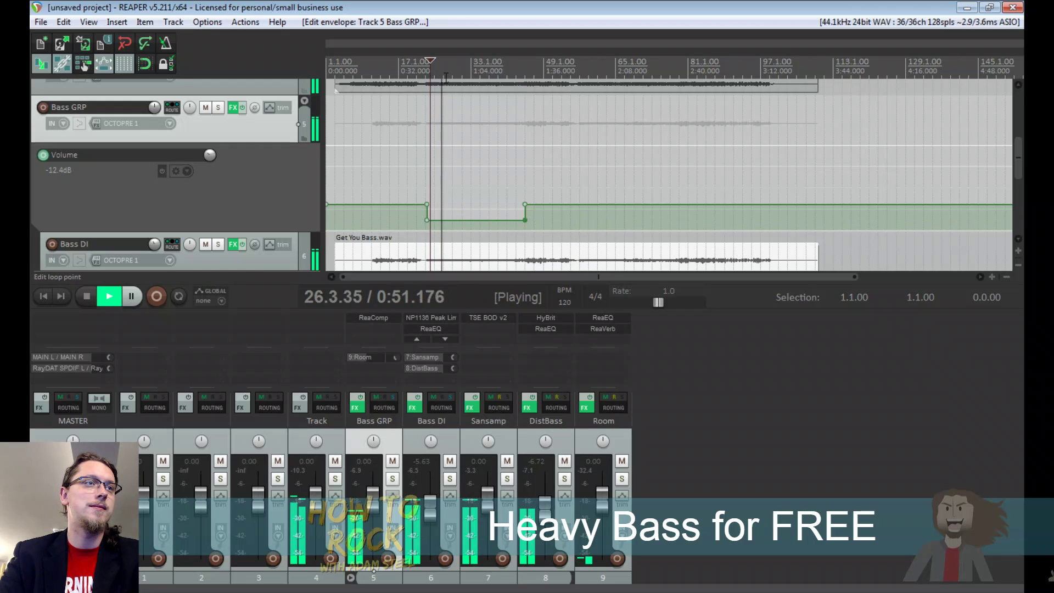
pyautogui.scroll(4, 482, 65)
pyautogui.scroll(-4, 719, 219)
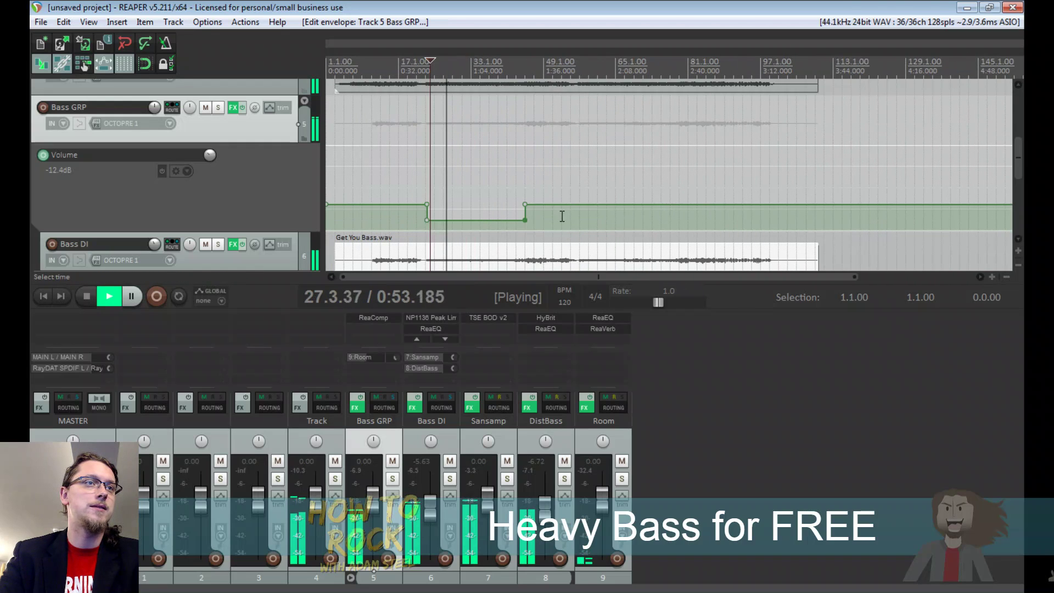
pyautogui.scroll(2, 587, 192)
# Play into the bar 45 transition from about bar 42 and set the lowered envelope segment to -10.2 dB
pyautogui.click(693, 61)
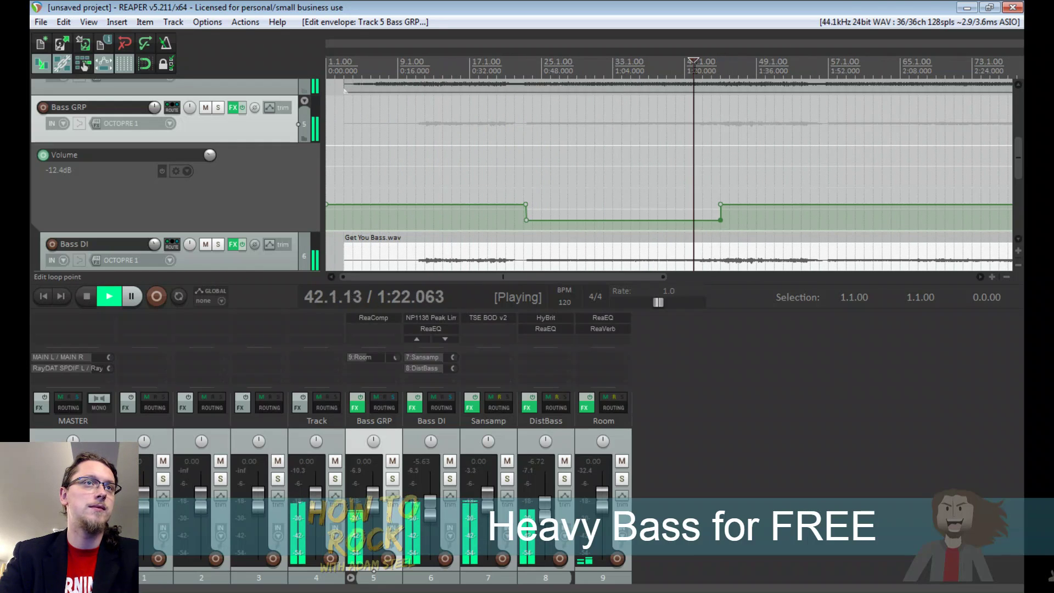
pyautogui.scroll(4, 689, 146)
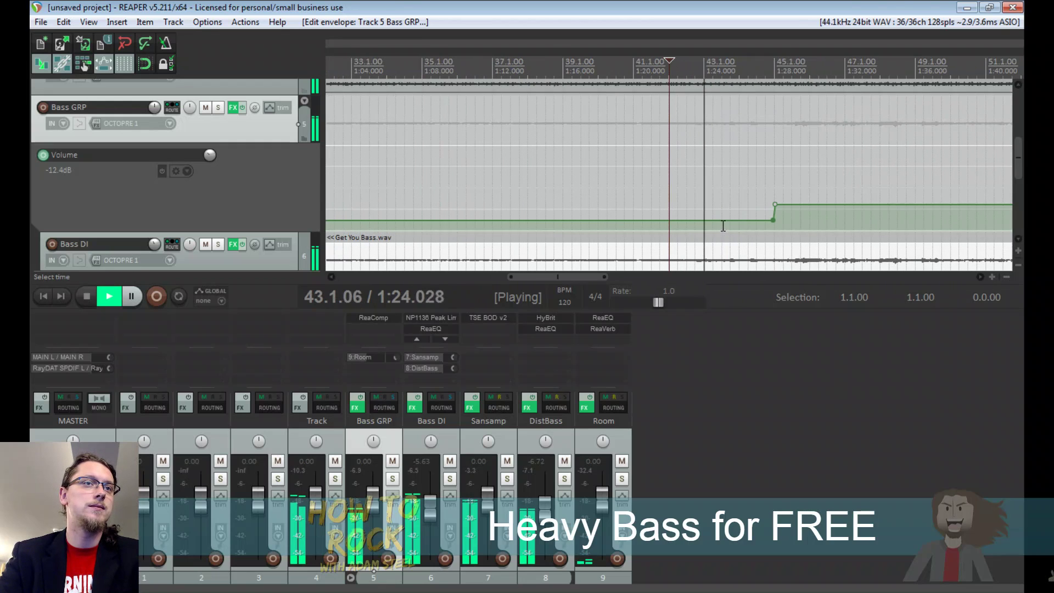
pyautogui.moveTo(723, 226); pyautogui.dragTo(723, 217)
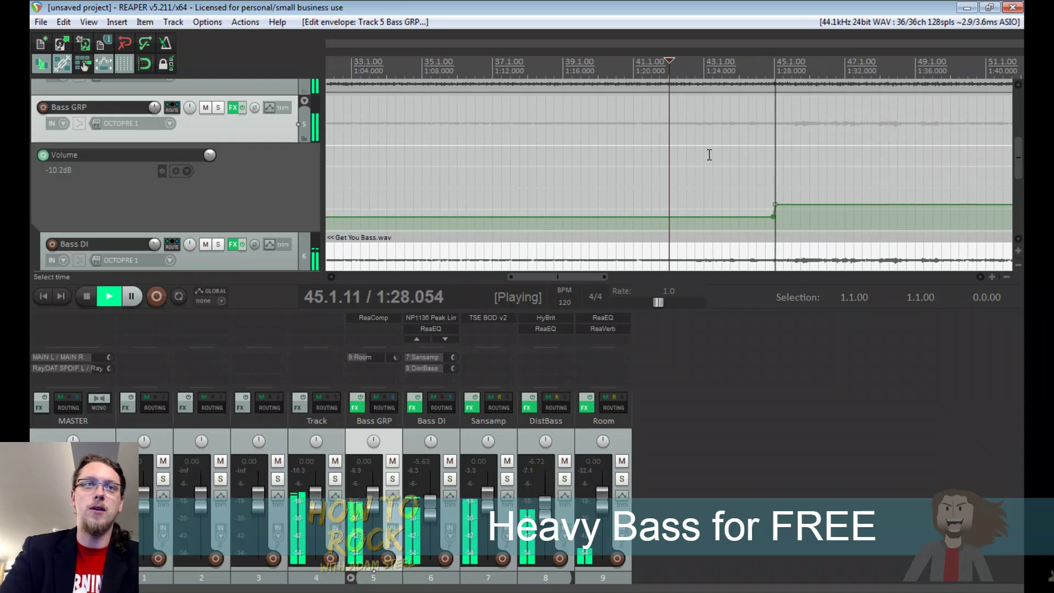
# Slightly lower Bass GRP's volume envelope after bar 45 and match the opening segment before bar 23 to it
pyautogui.scroll(-8, 709, 155)
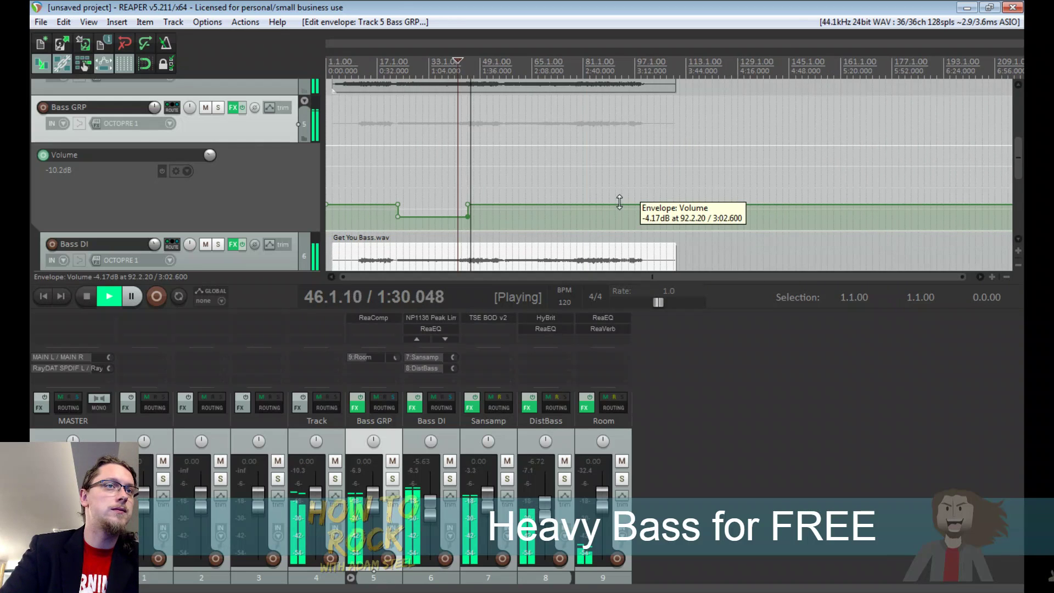
pyautogui.moveTo(619, 202); pyautogui.dragTo(619, 204)
pyautogui.moveTo(377, 205); pyautogui.dragTo(377, 208)
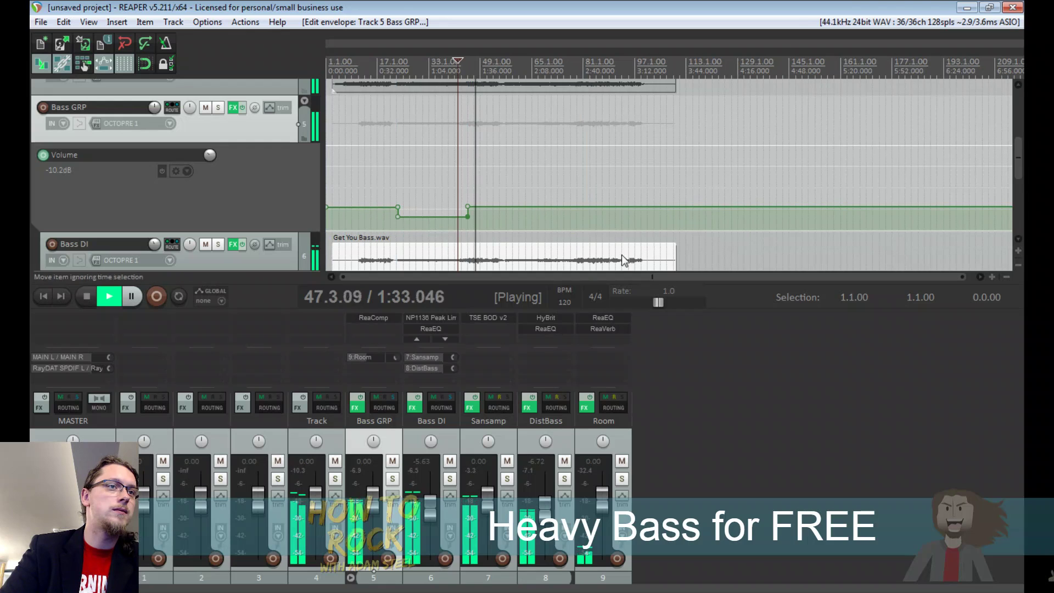
# Solo DistBass and adjust the knobs in Sansamp's TSE BOD and DistBass's HyBrit while the bass plays
pyautogui.click(564, 479)
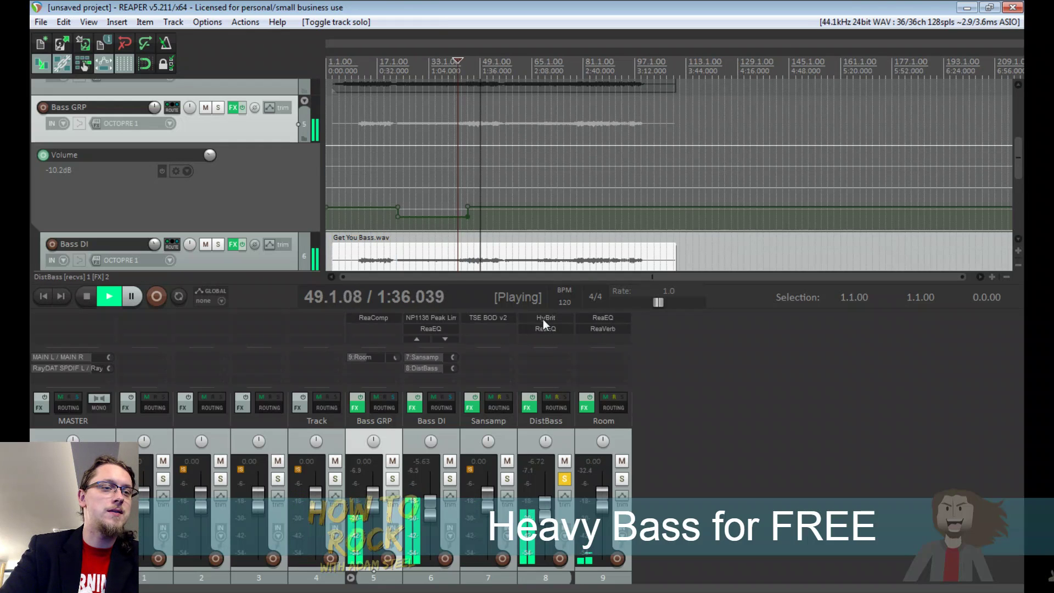
pyautogui.click(488, 318)
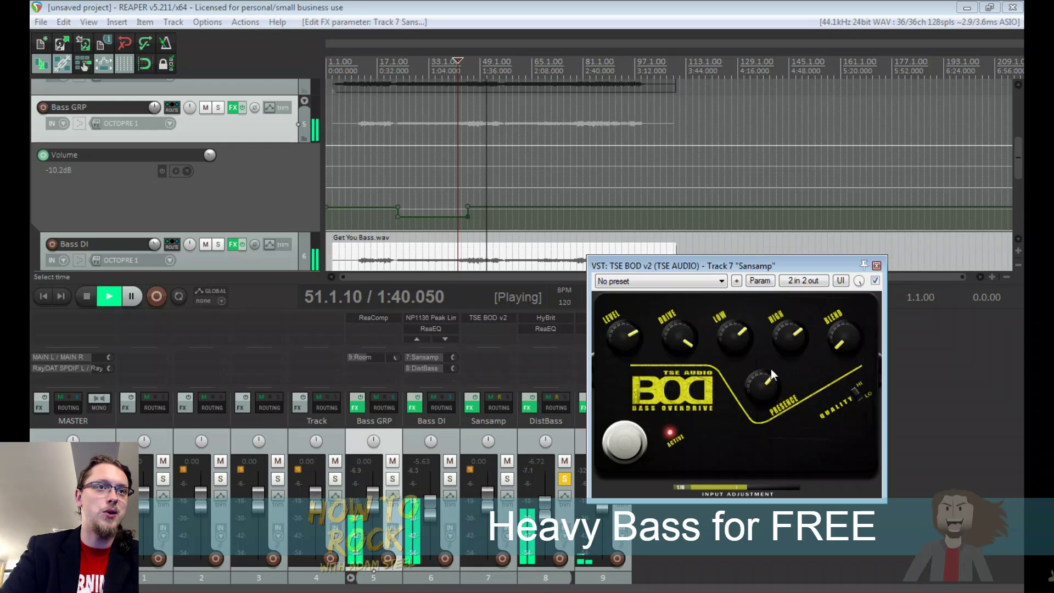
pyautogui.click(877, 266)
pyautogui.click(548, 318)
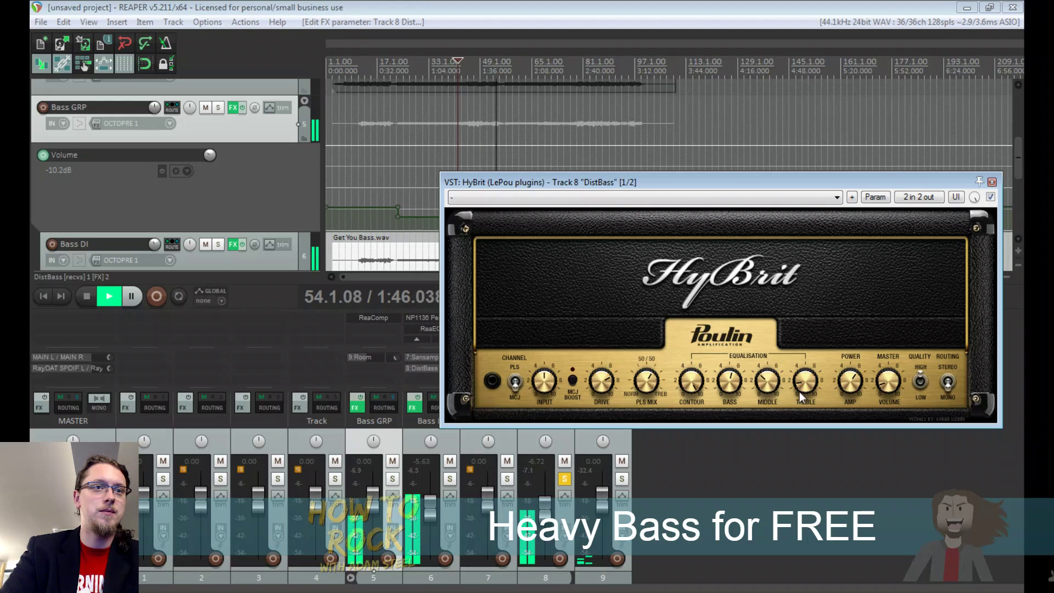
pyautogui.click(991, 182)
pyautogui.press('space')
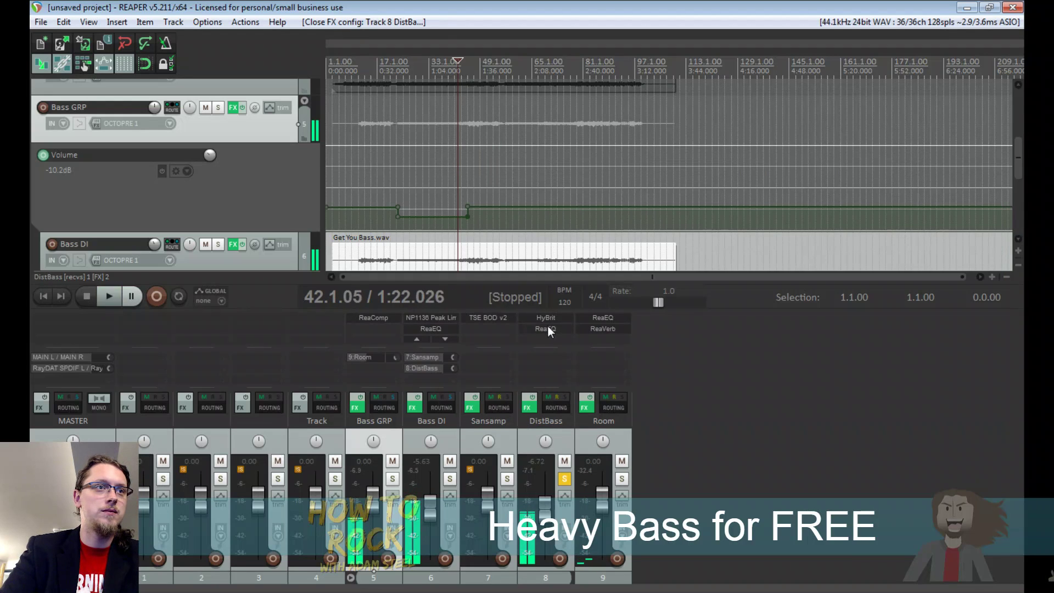
# Set the high shelf in DistBass's ReaEQ to 3904.3 Hz during playback, and unsolo DistBass to hear it in the mix
pyautogui.press('space')
pyautogui.click(548, 327)
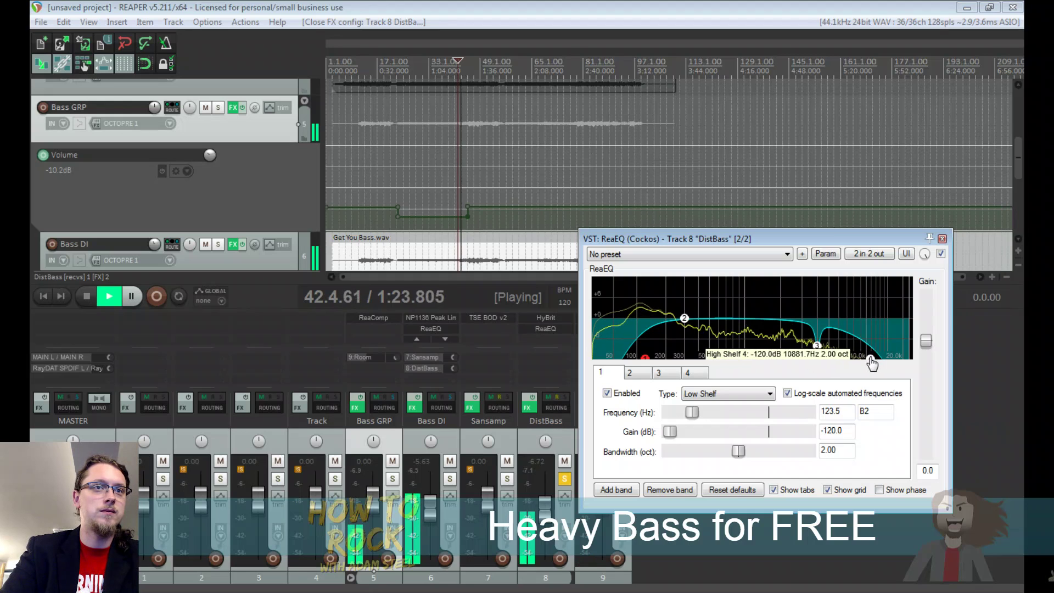
pyautogui.moveTo(870, 357); pyautogui.dragTo(808, 386)
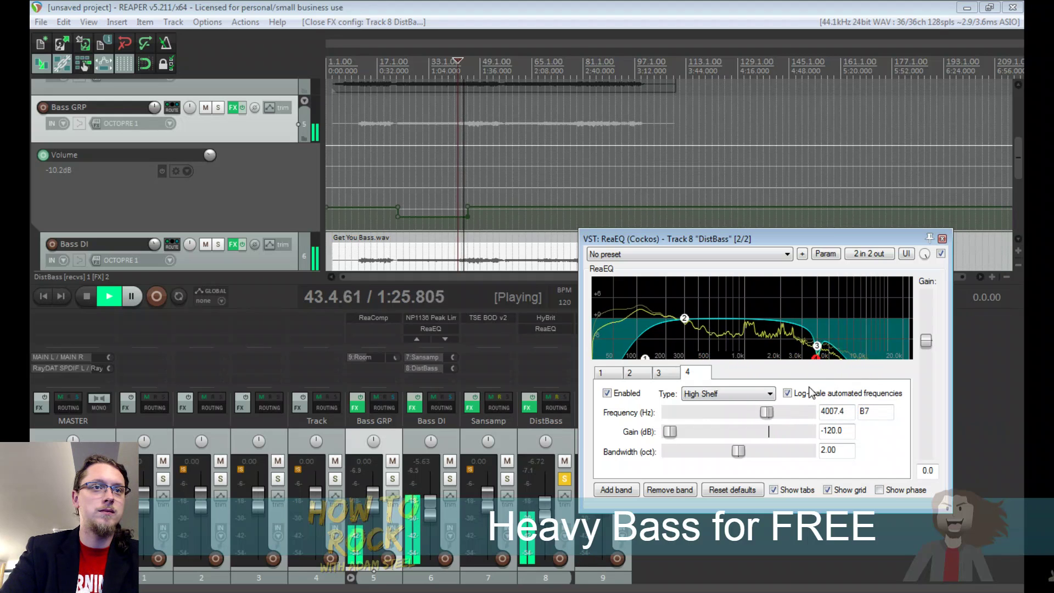
pyautogui.click(564, 479)
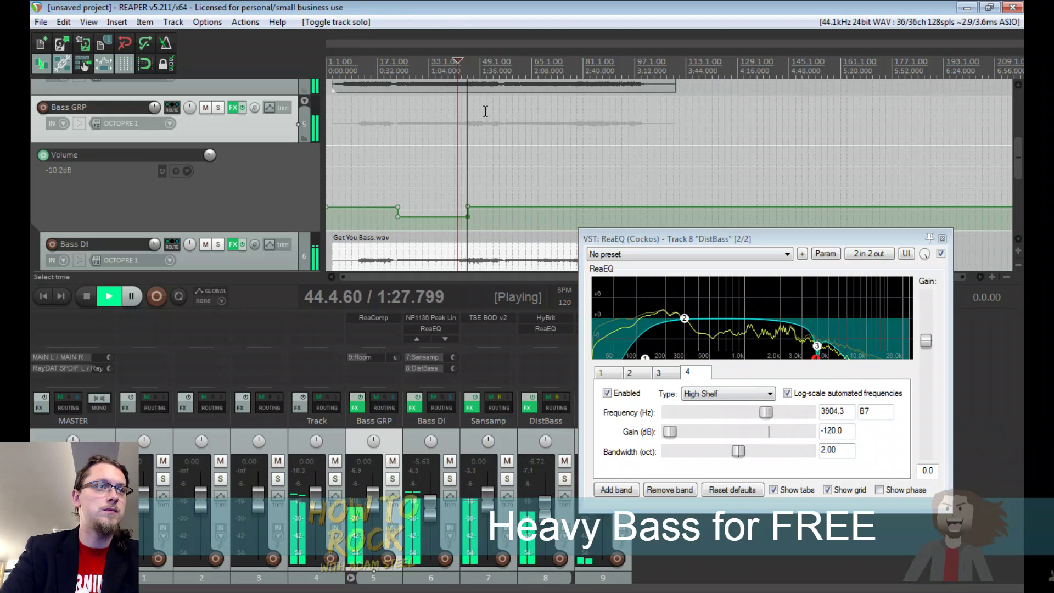
pyautogui.scroll(2, 528, 218)
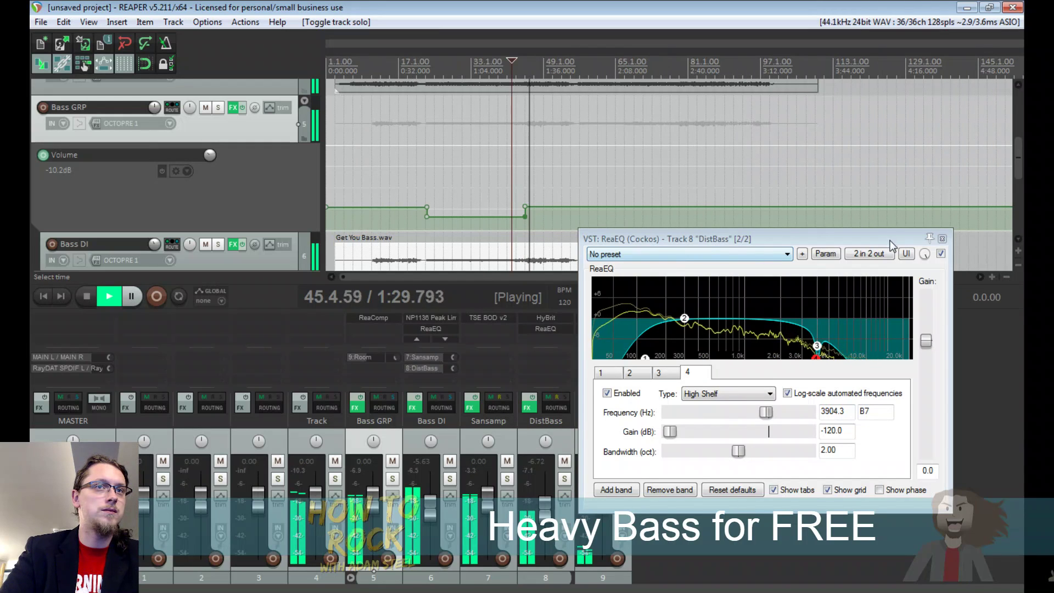
pyautogui.click(942, 238)
pyautogui.scroll(3, 594, 233)
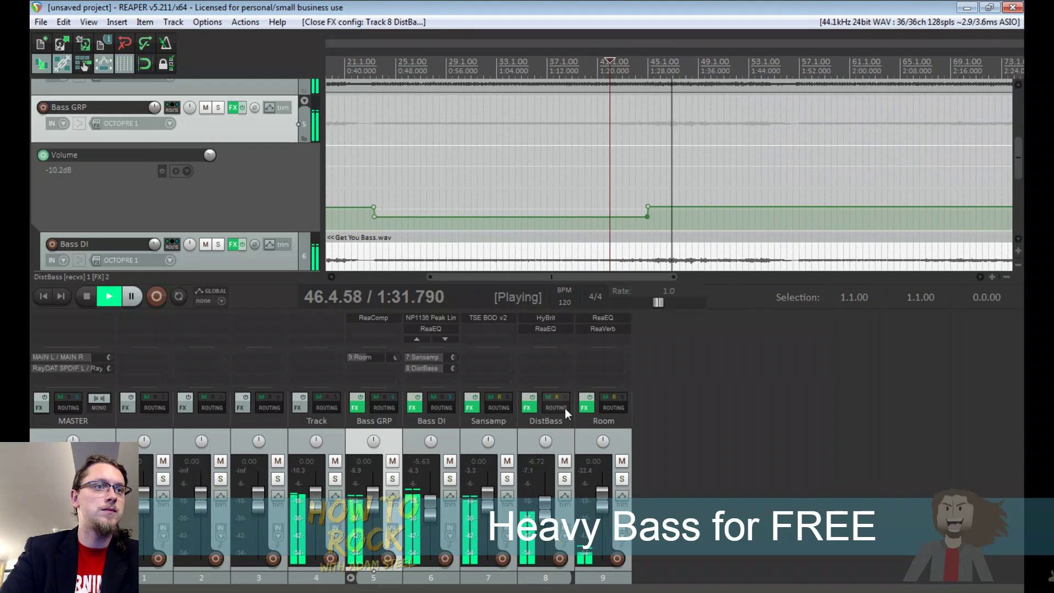
# Turn up the Presence in Sansamp's TSE BOD while the full mix plays, and stop playback
pyautogui.click(499, 318)
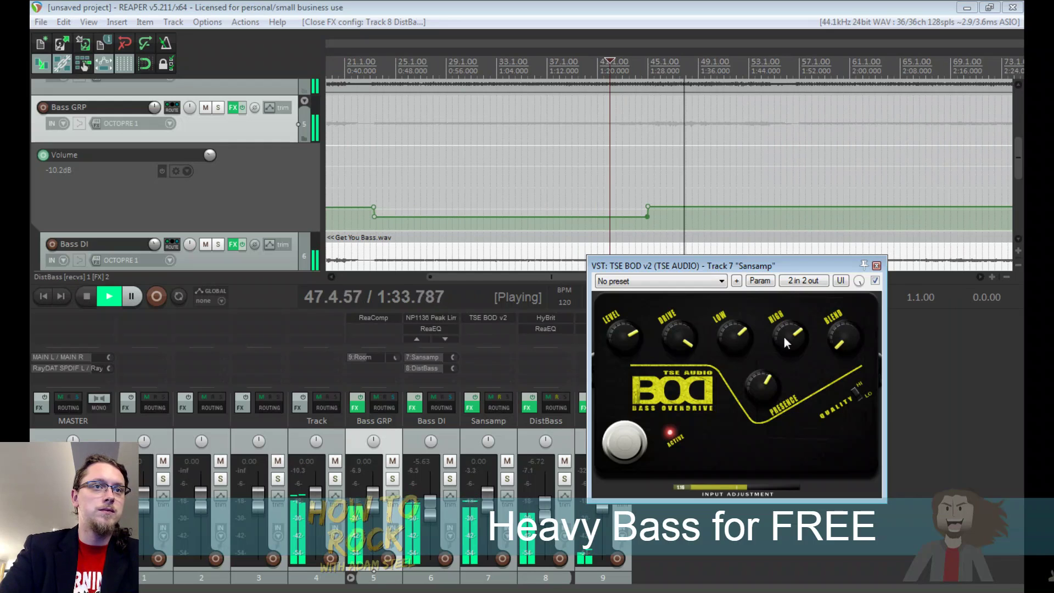
pyautogui.moveTo(774, 373)
pyautogui.mouseDown()
pyautogui.moveTo(761, 368)
pyautogui.moveTo(766, 339)
pyautogui.moveTo(760, 367)
pyautogui.mouseUp()
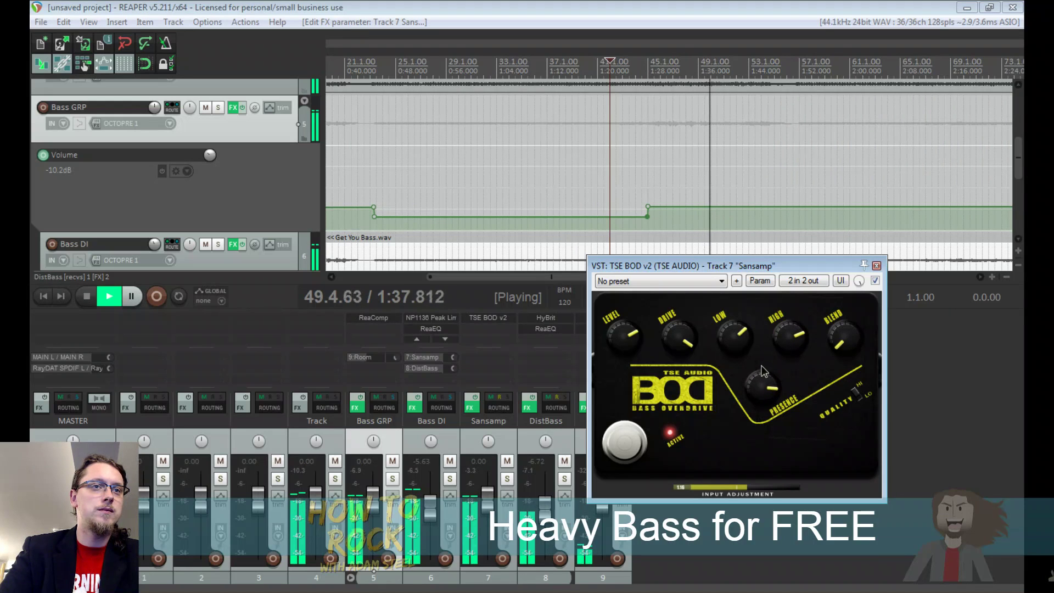
pyautogui.press('space')
pyautogui.click(876, 265)
pyautogui.scroll(-6, 680, 146)
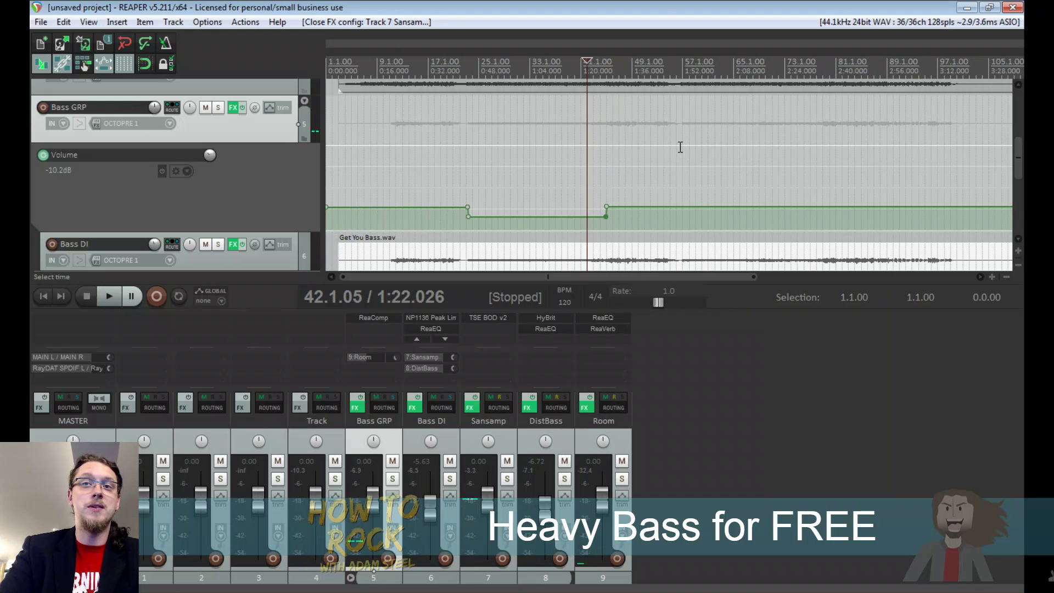
# Select the Bass DI, Sansamp and DistBass tracks in turn to review the three blended bass layers
pyautogui.scroll(2, 725, 160)
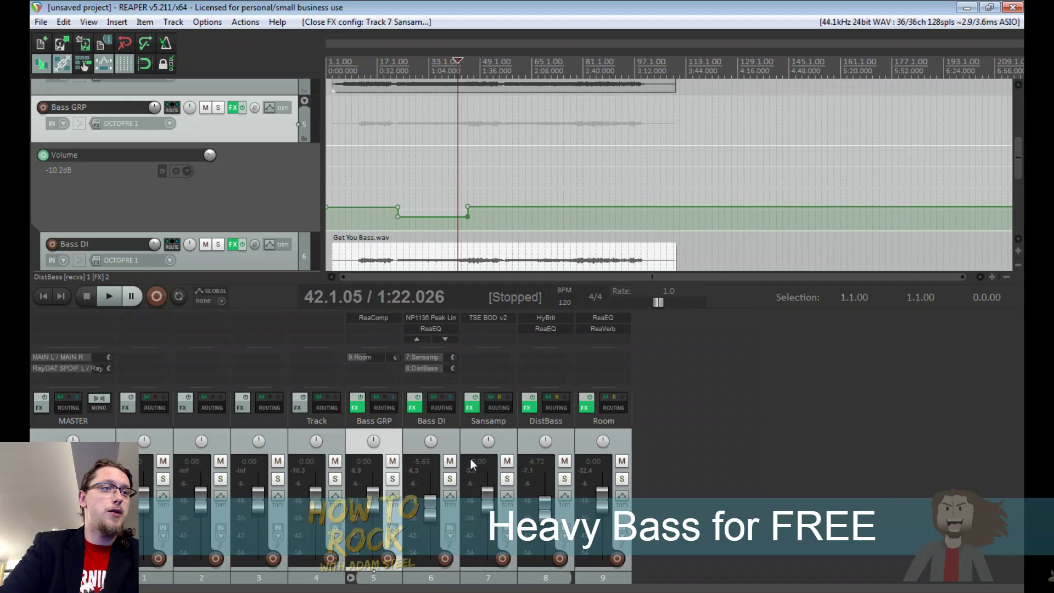
pyautogui.click(447, 434)
pyautogui.click(495, 433)
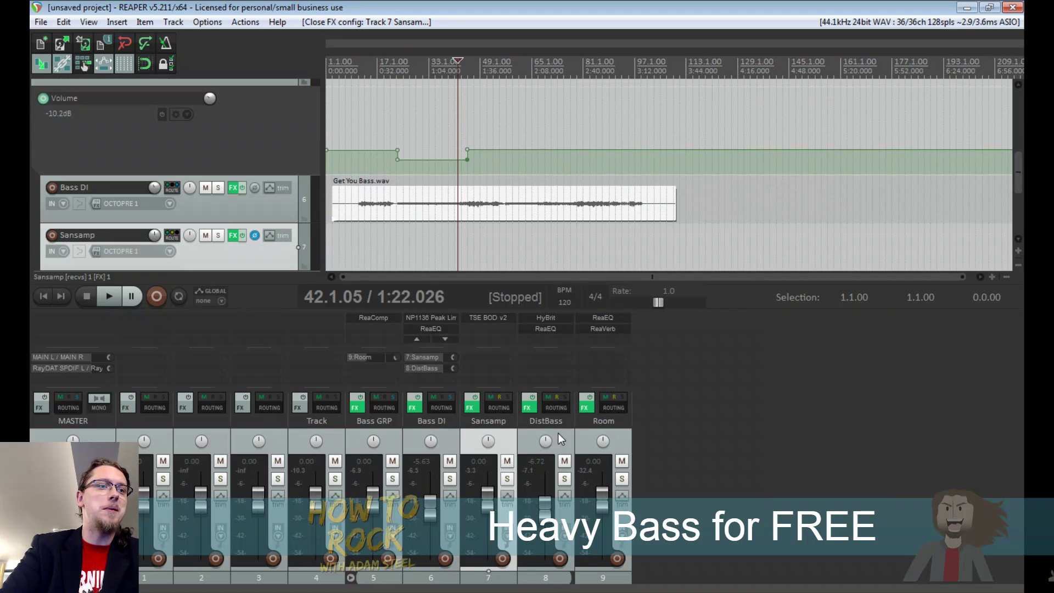
pyautogui.click(564, 430)
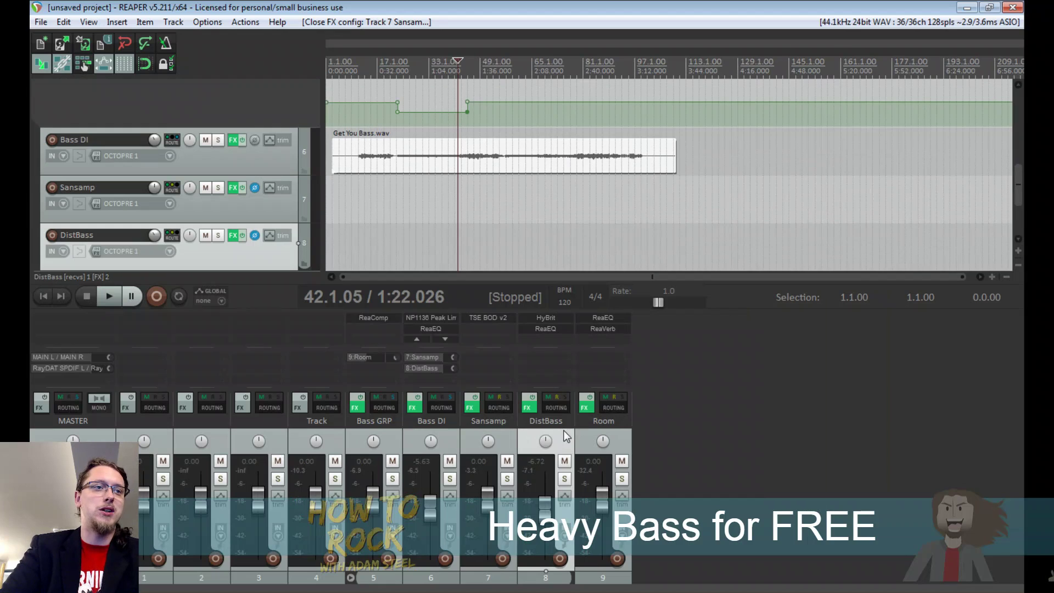
pyautogui.click(455, 438)
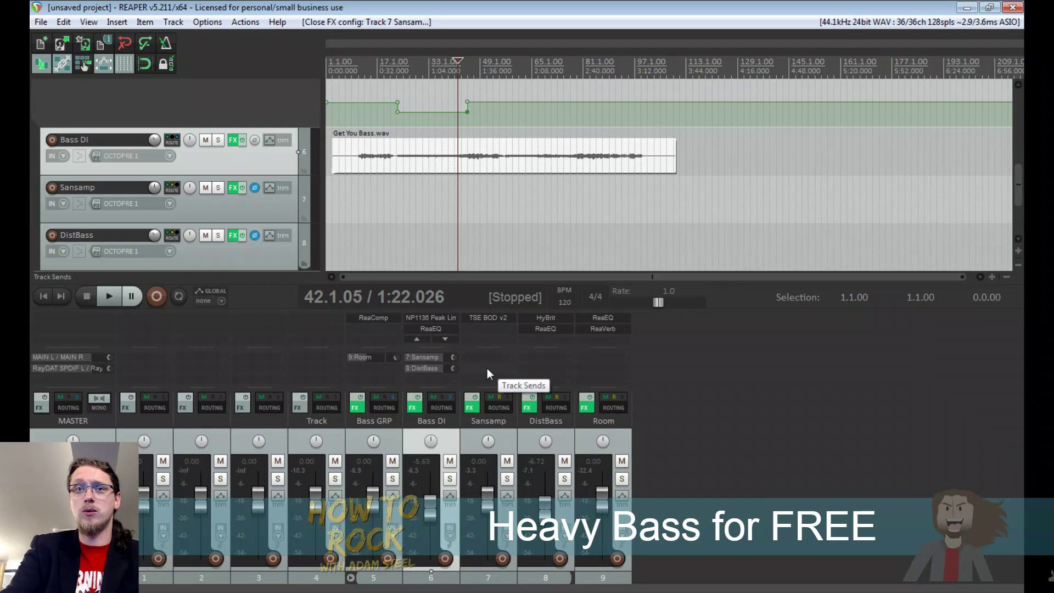